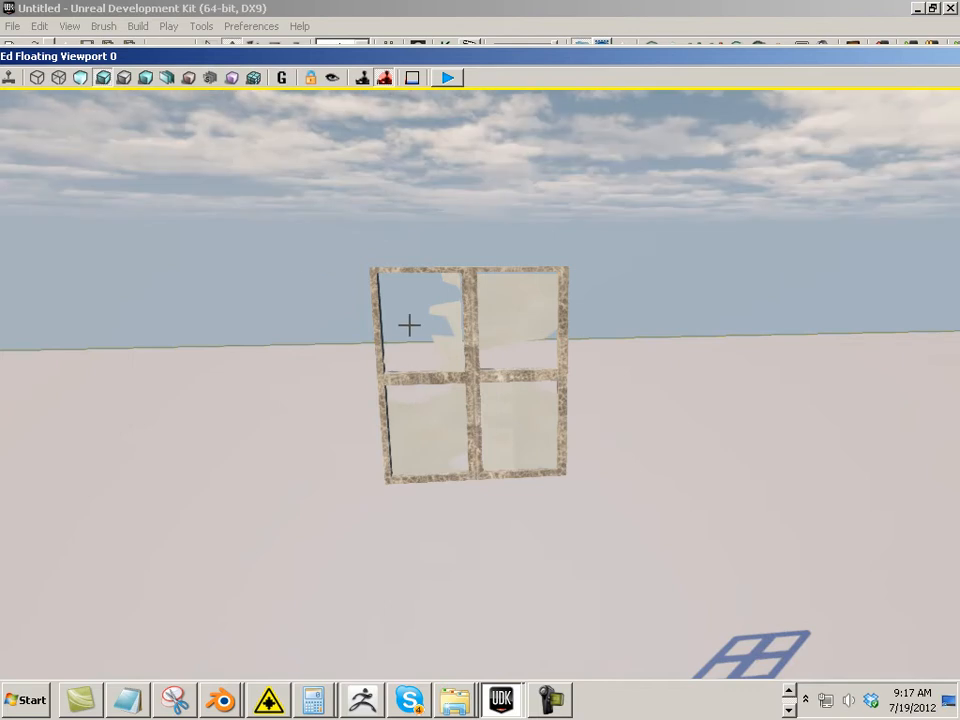
- Raise the window mesh to the horizon and duplicate it sideways along its red axis into a row of five adjoining windows
click(458, 412)
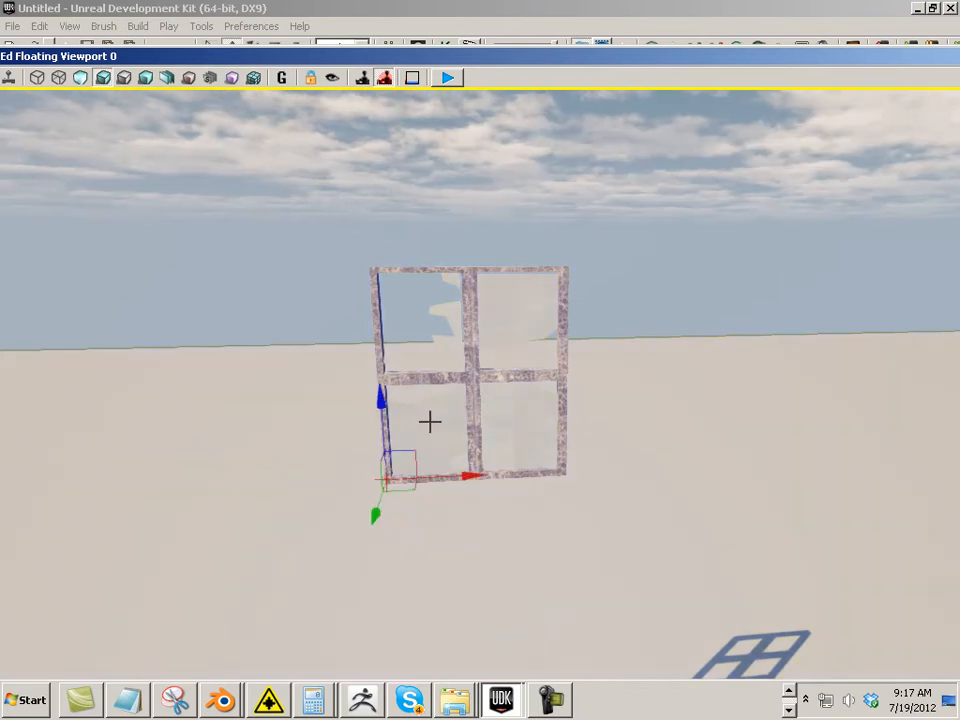
drag(384, 390, 362, 255)
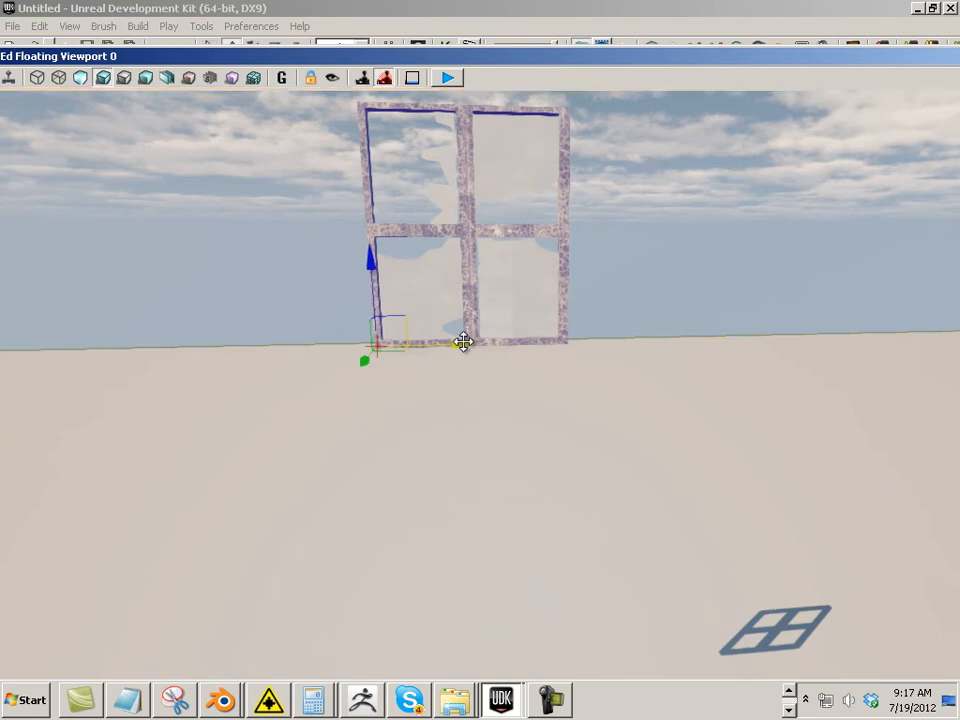
drag(463, 342, 642, 347)
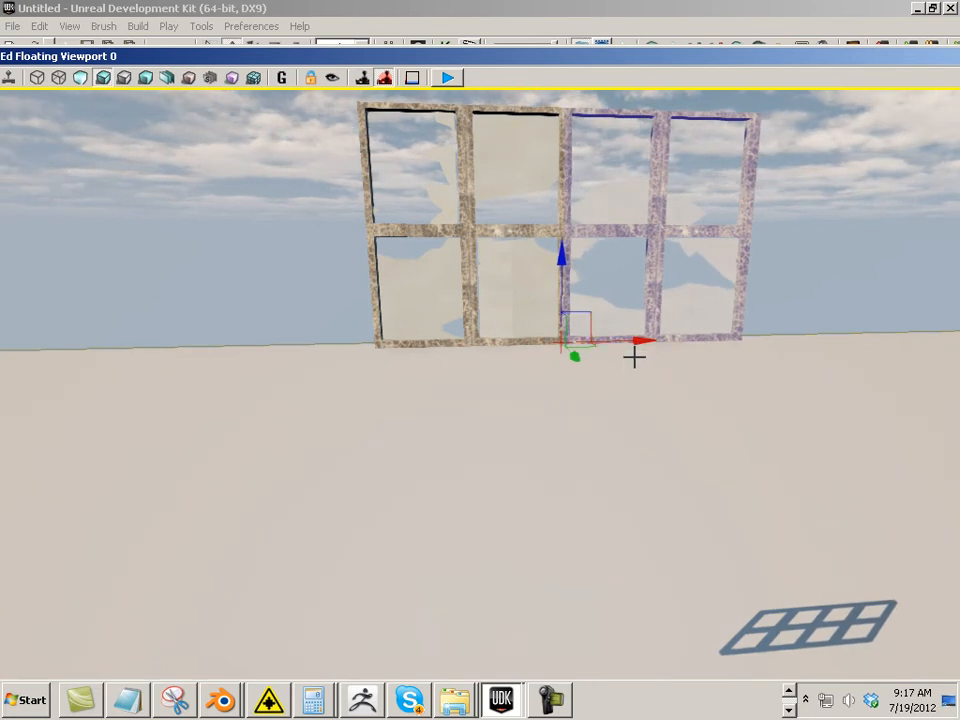
drag(639, 339, 806, 347)
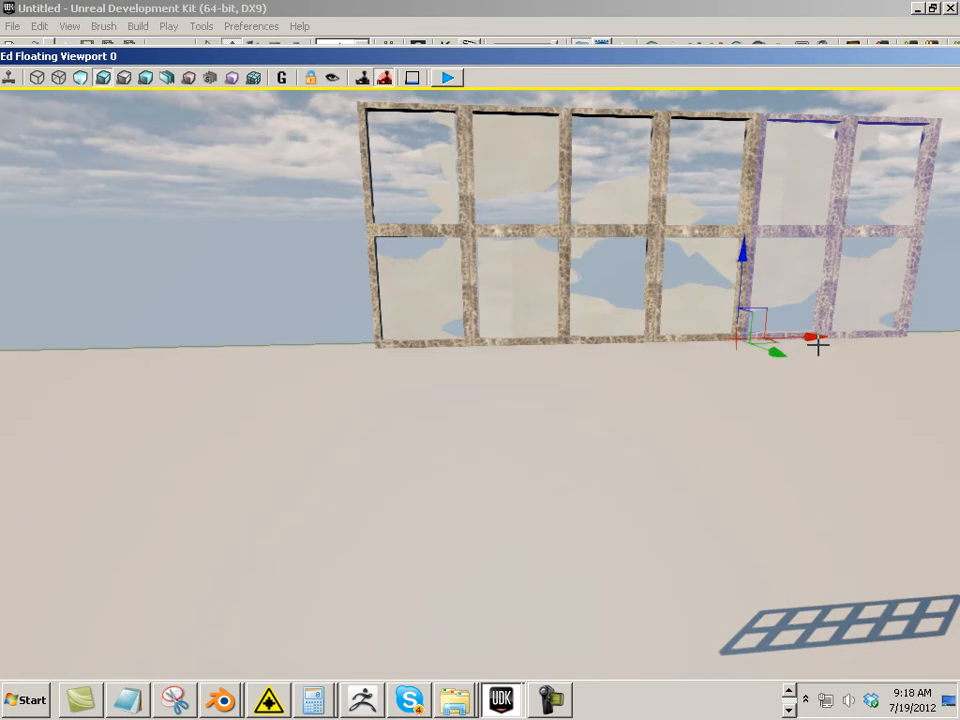
drag(818, 338, 270, 326)
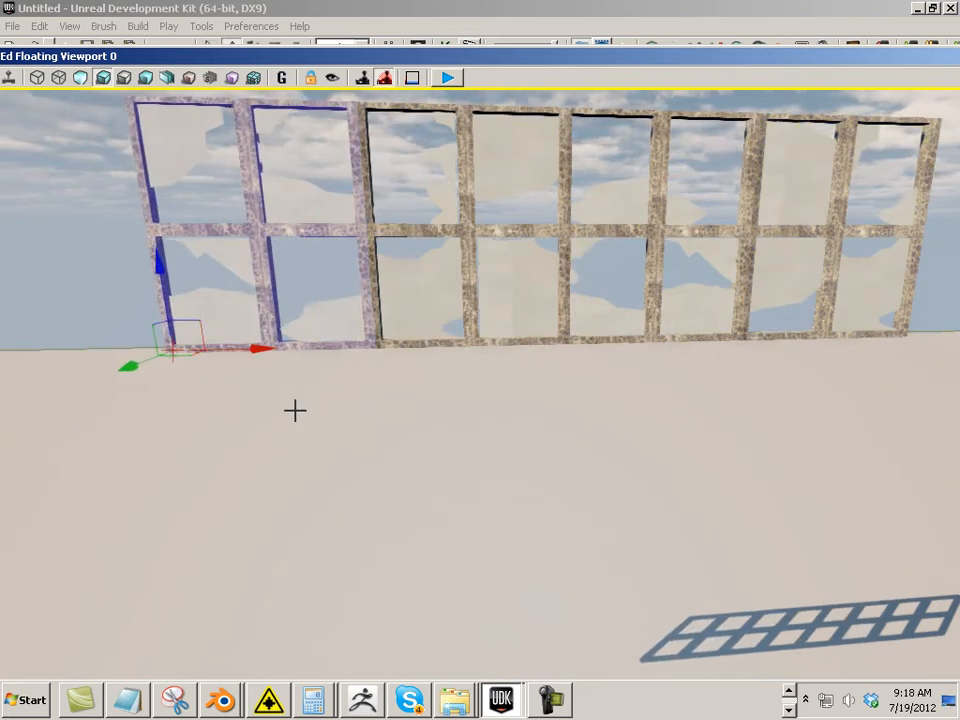
scroll(290, 440, down, 5)
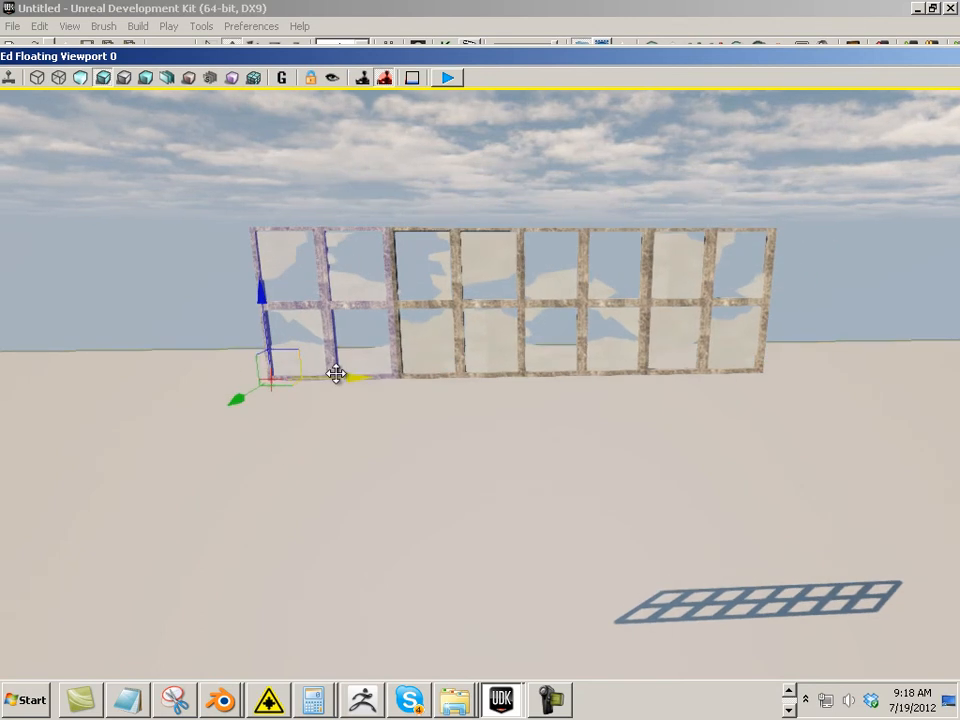
drag(336, 374, 225, 362)
mouse_move(240, 470)
mouse_down()
mouse_move(236, 432)
mouse_move(244, 452)
mouse_up()
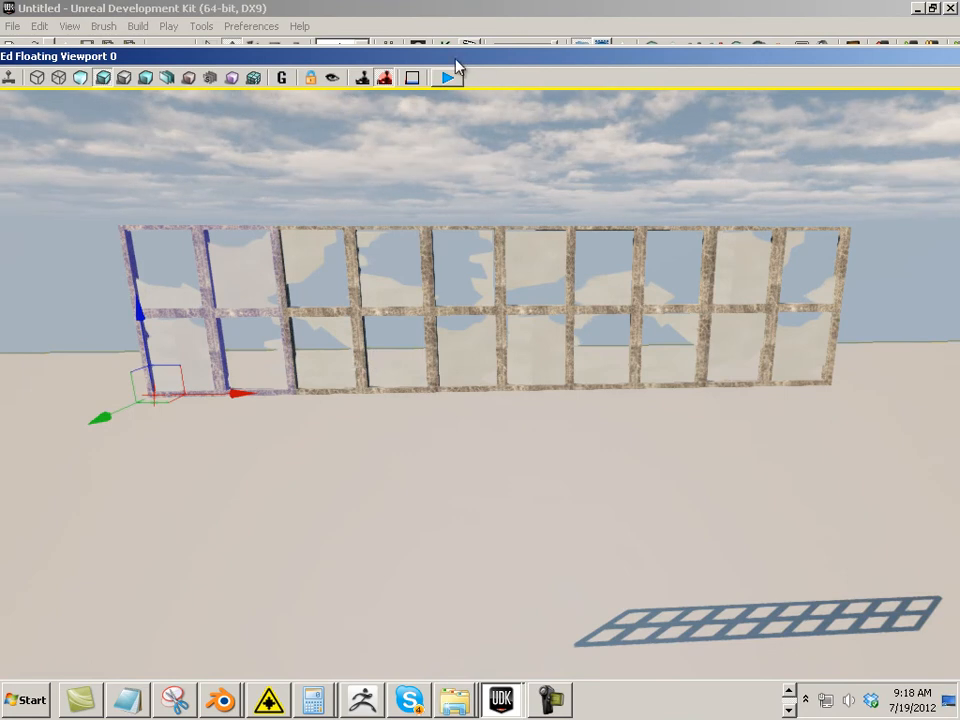
- Move the floating viewport out of the way and switch to Photoshop
drag(455, 59, 950, 296)
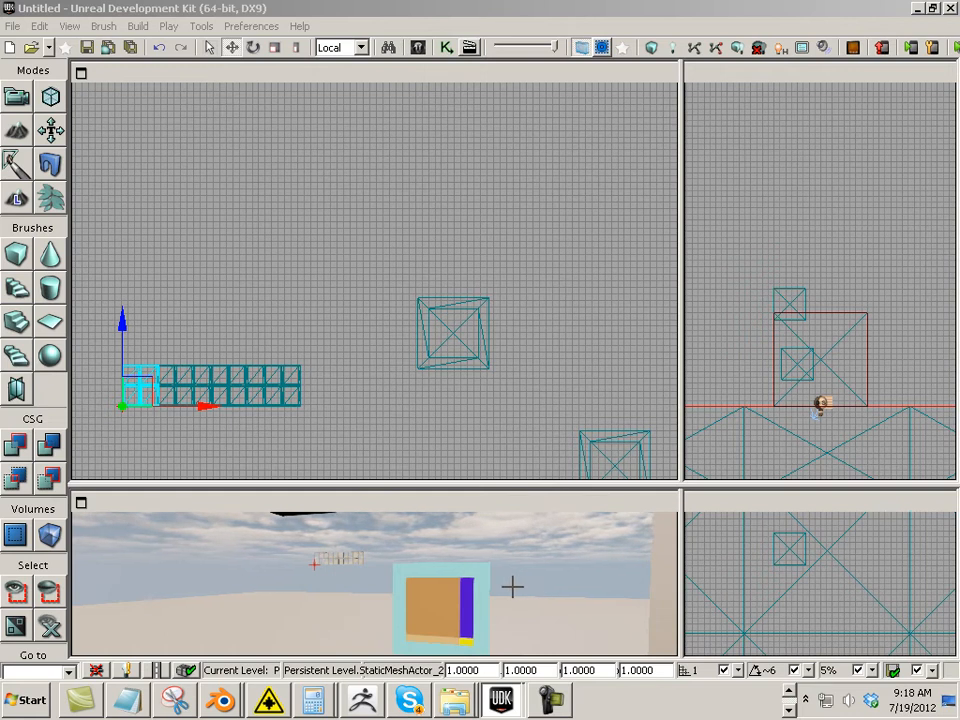
click(6, 706)
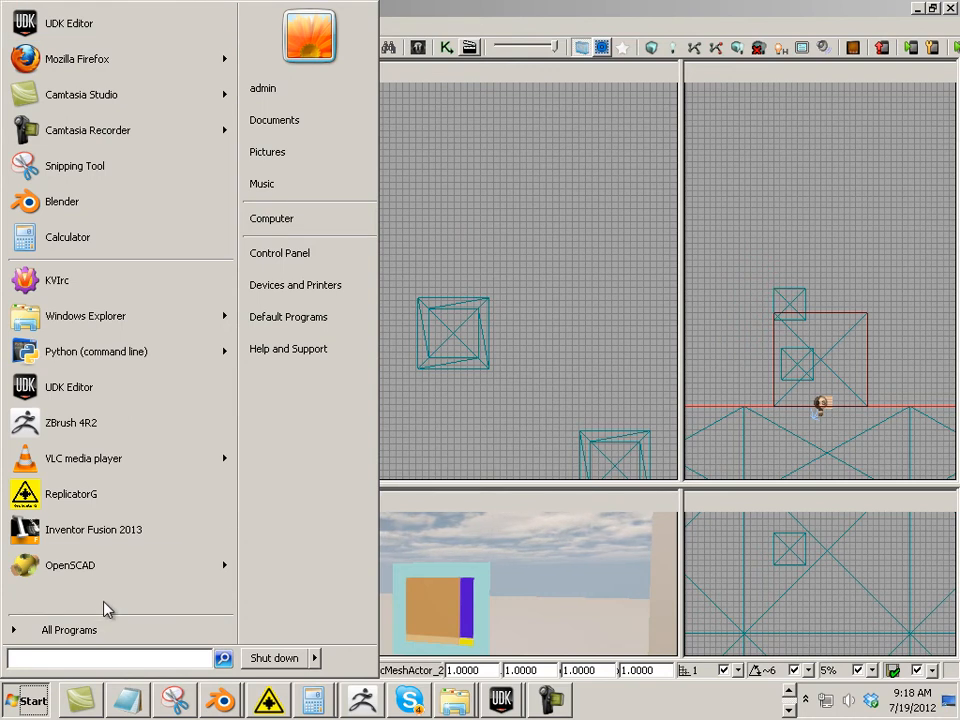
click(789, 709)
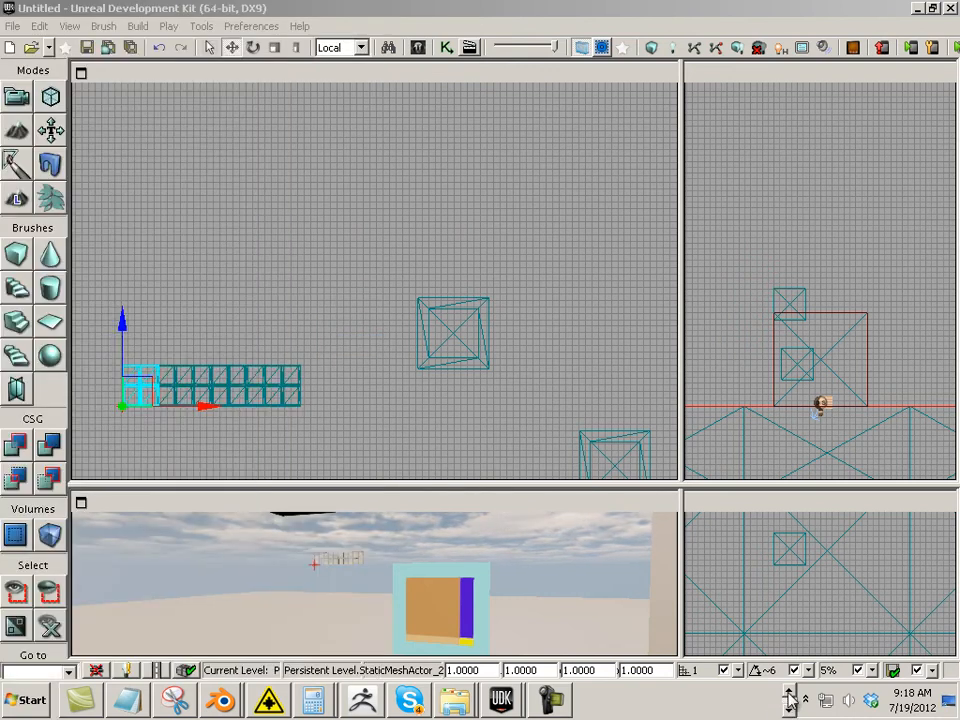
click(789, 709)
click(410, 700)
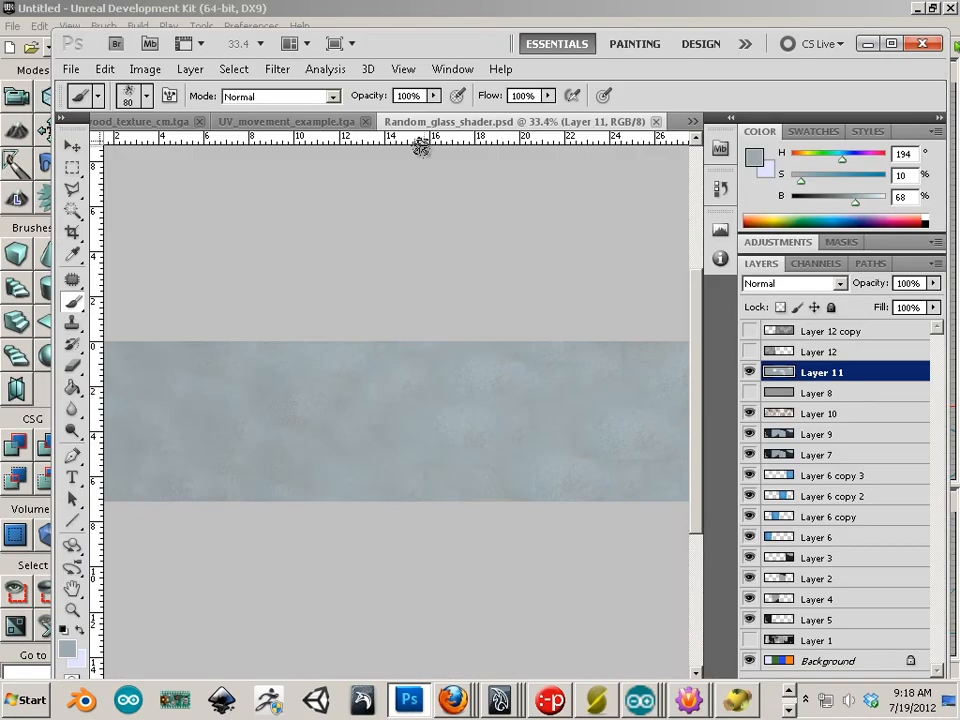
- Create a new RGB document 2048 pixels wide and 512 pixels high with a white background
click(70, 69)
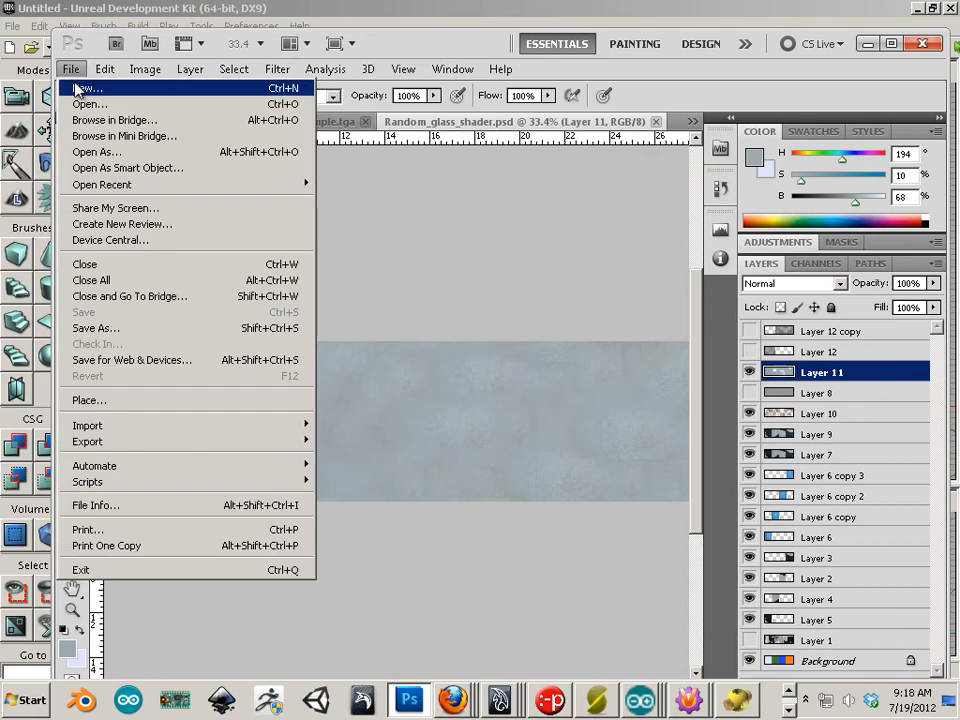
click(104, 88)
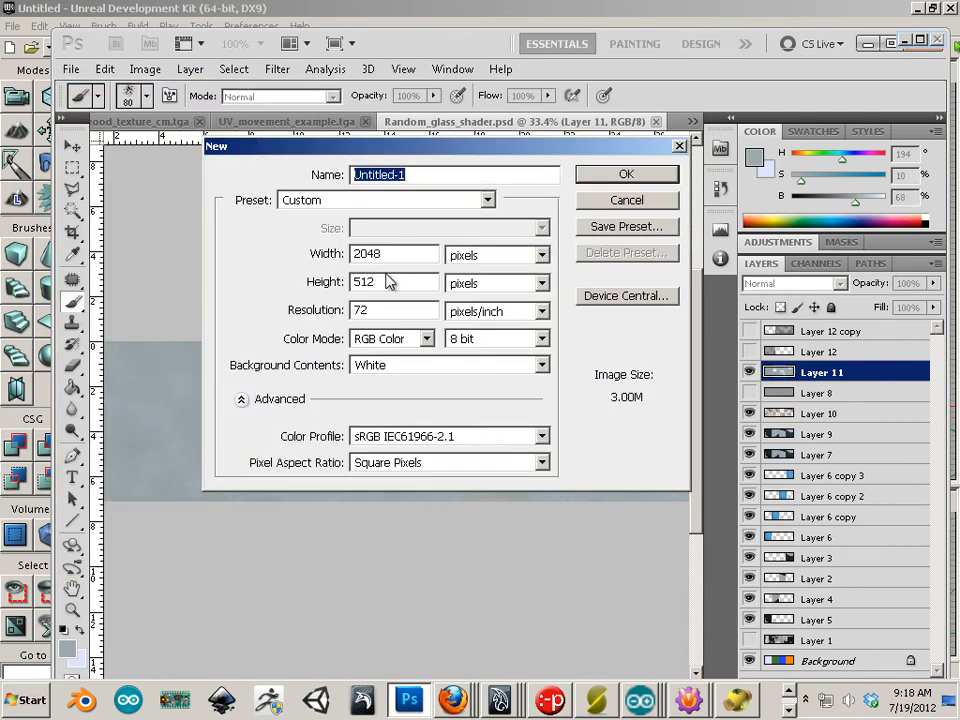
double_click(385, 283)
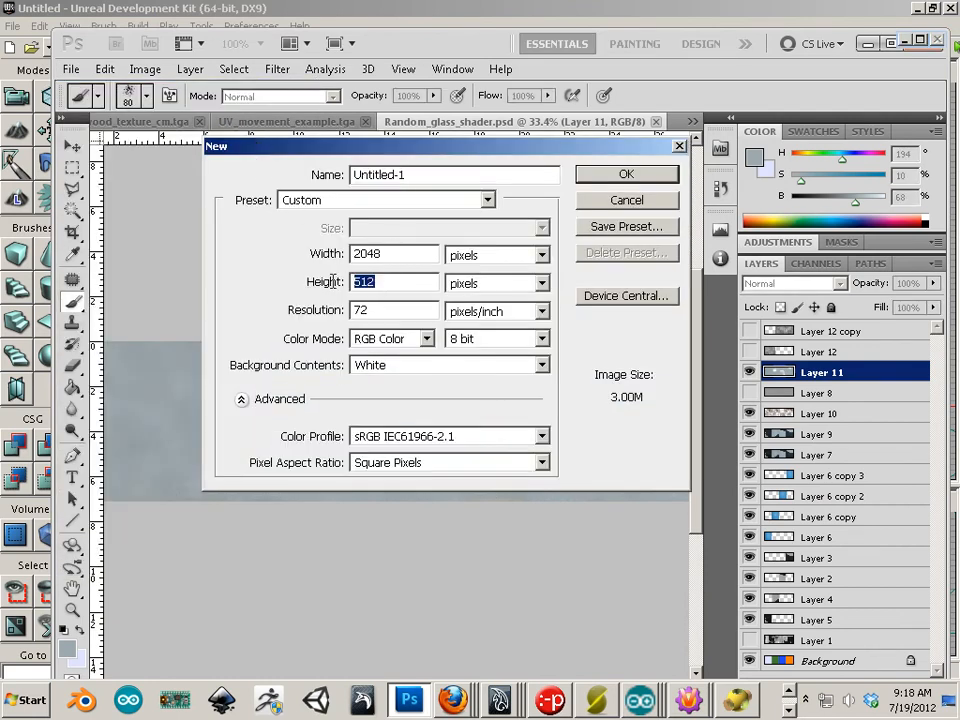
click(396, 254)
double_click(396, 254)
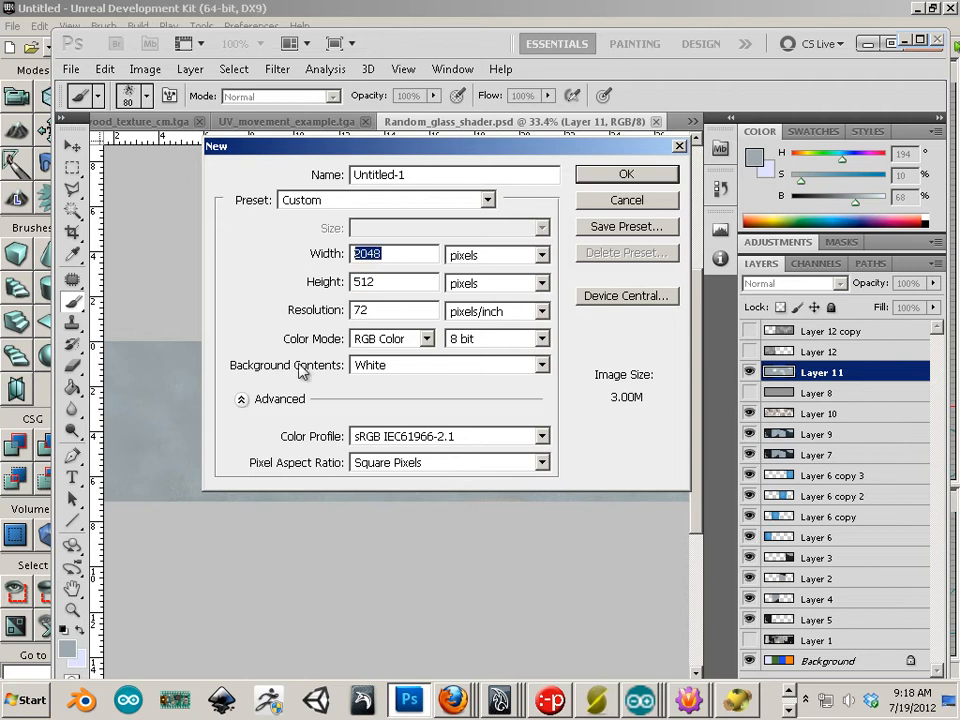
double_click(381, 283)
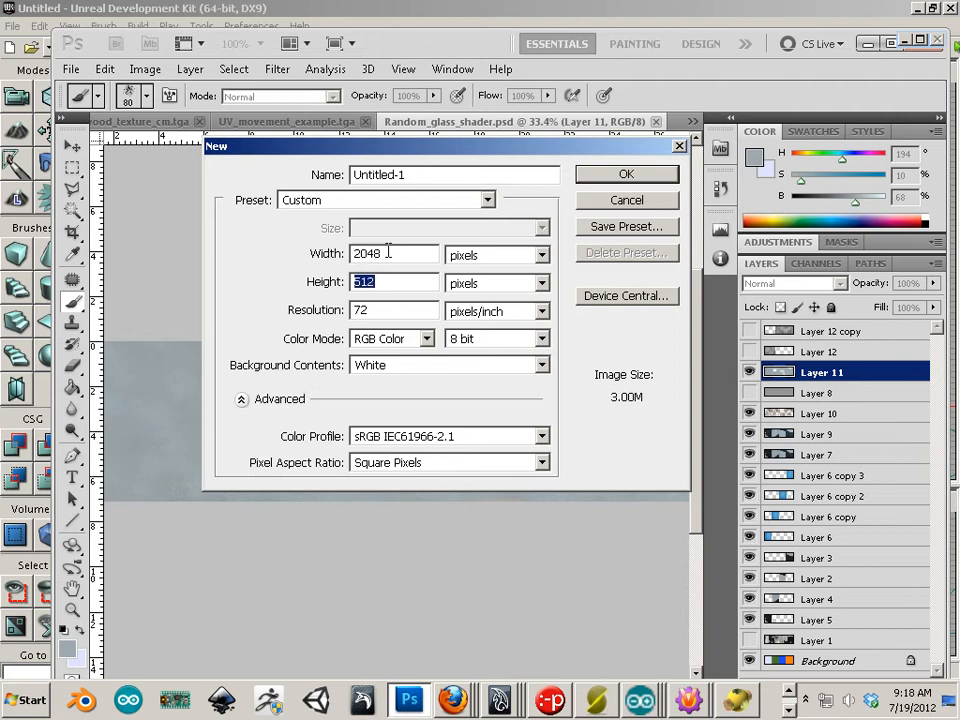
double_click(388, 254)
double_click(392, 284)
drag(383, 254, 357, 254)
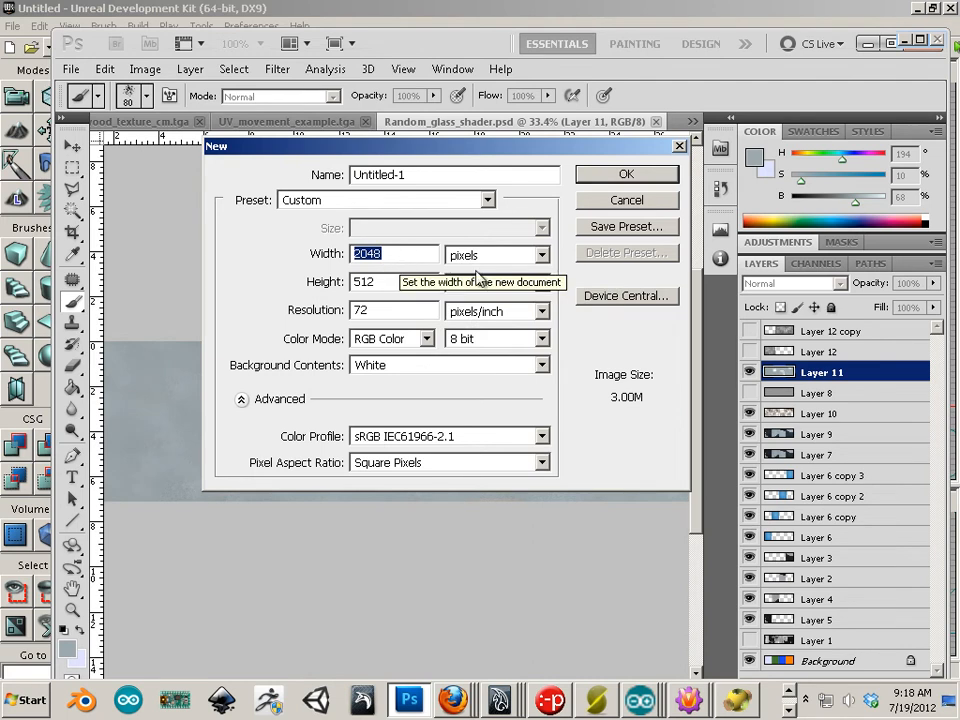
click(632, 178)
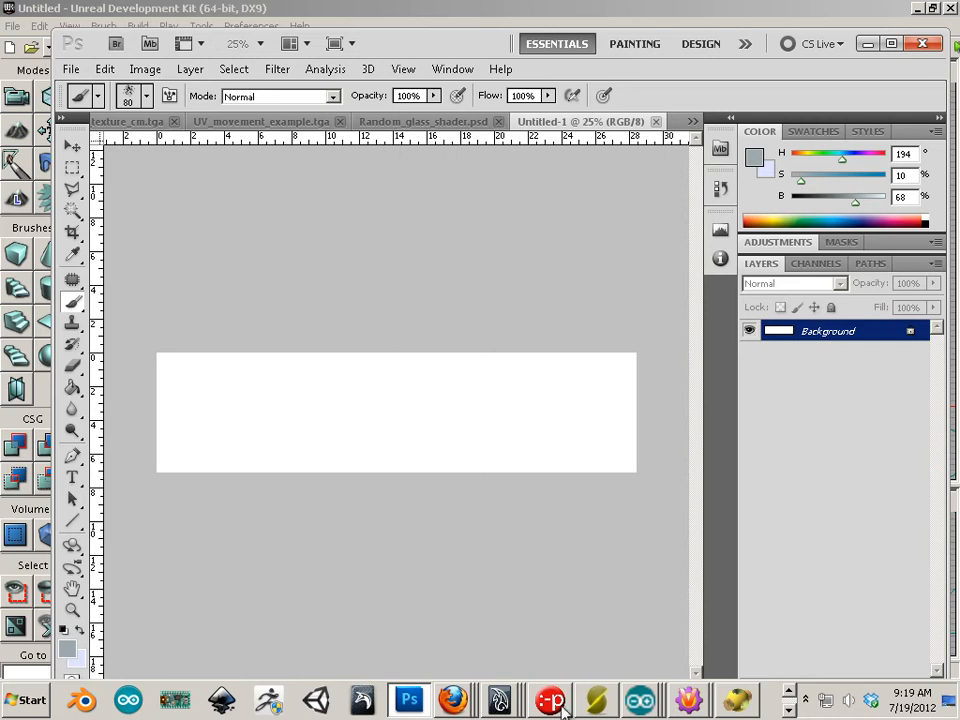
- Switch to the Firefox window with the cracked glass image and go back to the image results for "broken window texture" without a size filter
click(462, 705)
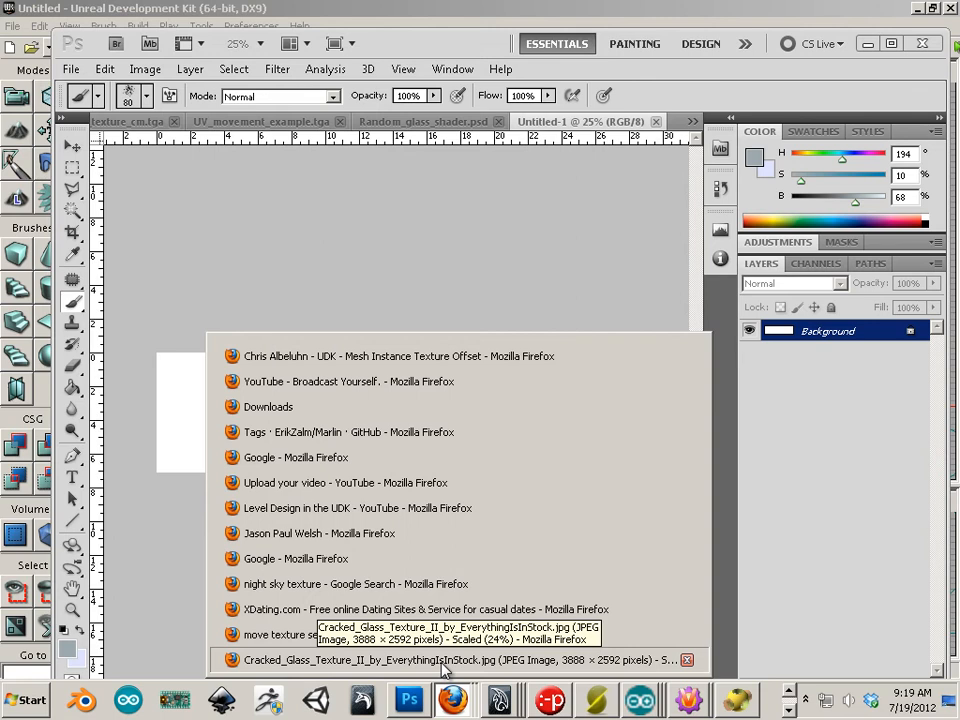
click(445, 660)
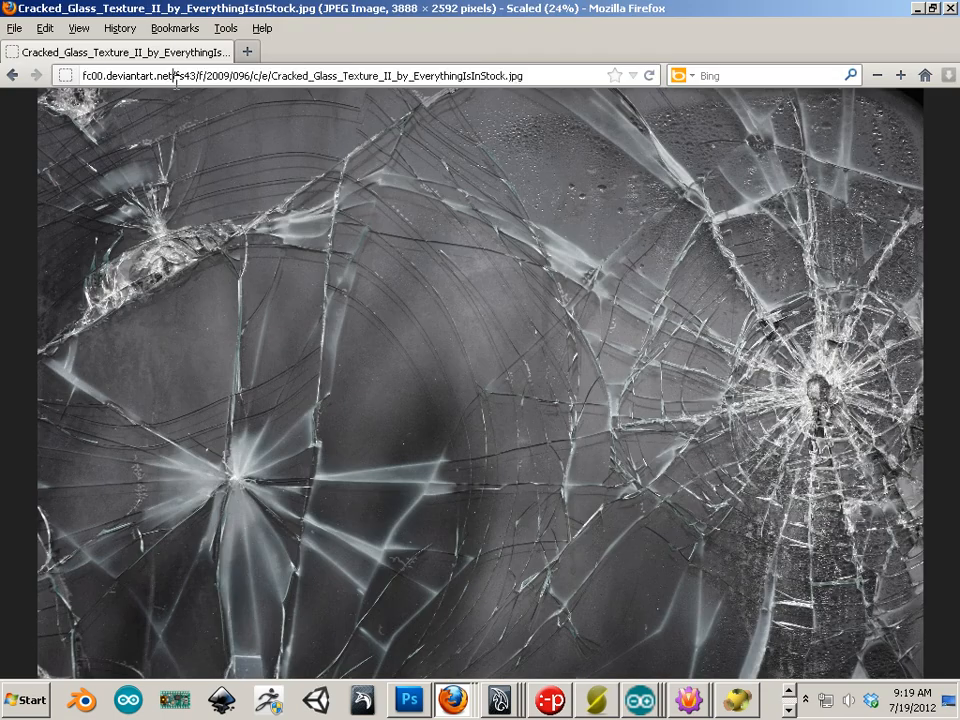
click(231, 75)
click(11, 76)
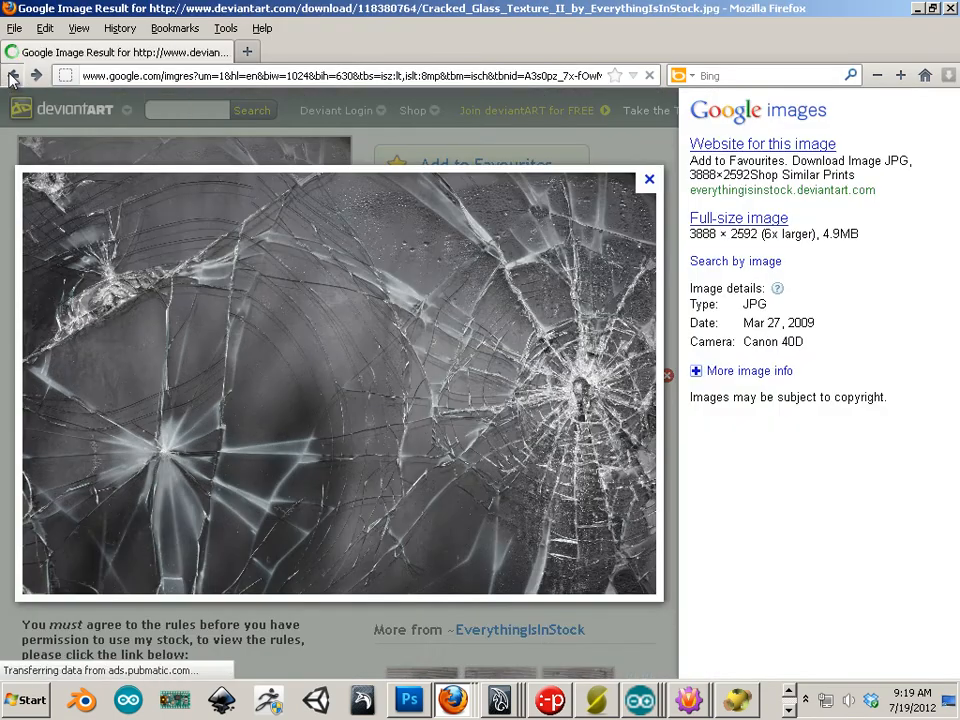
click(12, 78)
click(11, 77)
scroll(306, 310, down, 5)
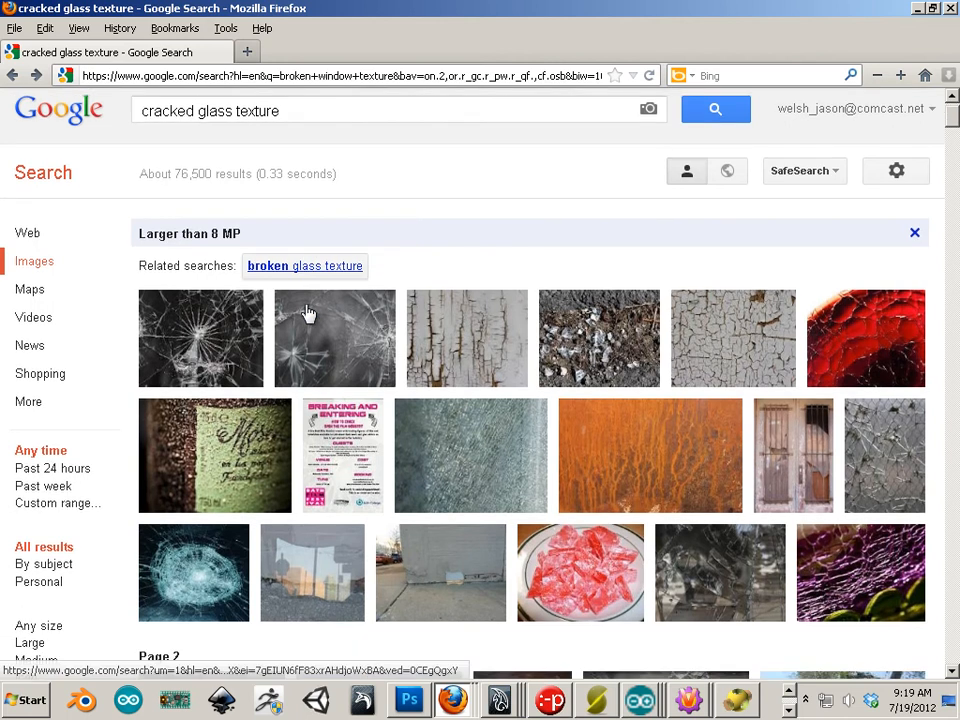
click(11, 77)
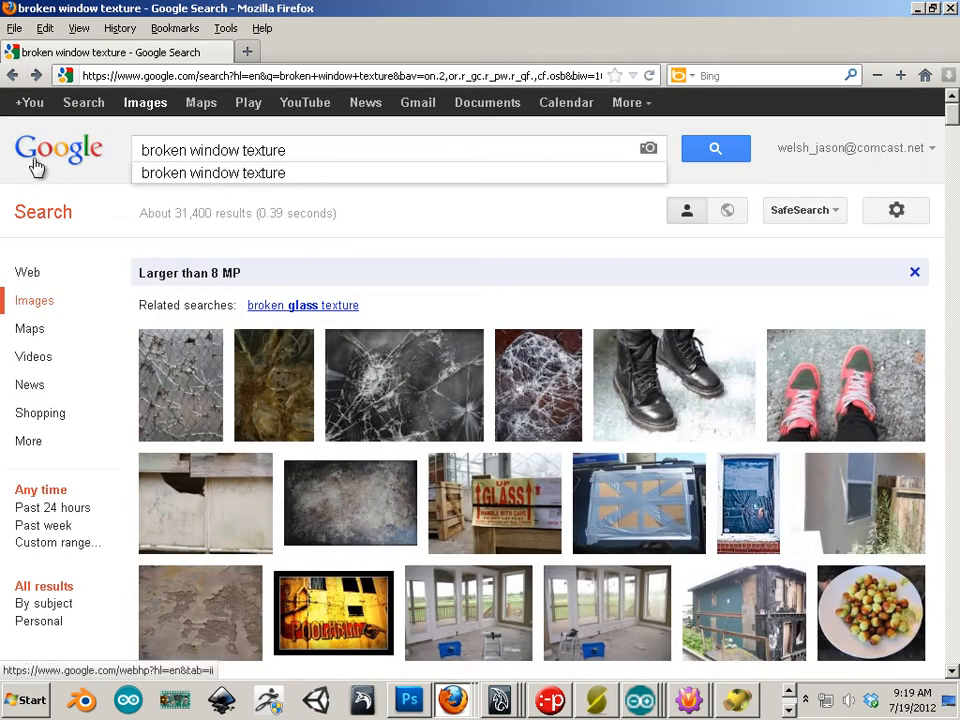
click(11, 77)
- Examine the pages of broken window texture image results for usable broken glass references
scroll(223, 278, down, 1)
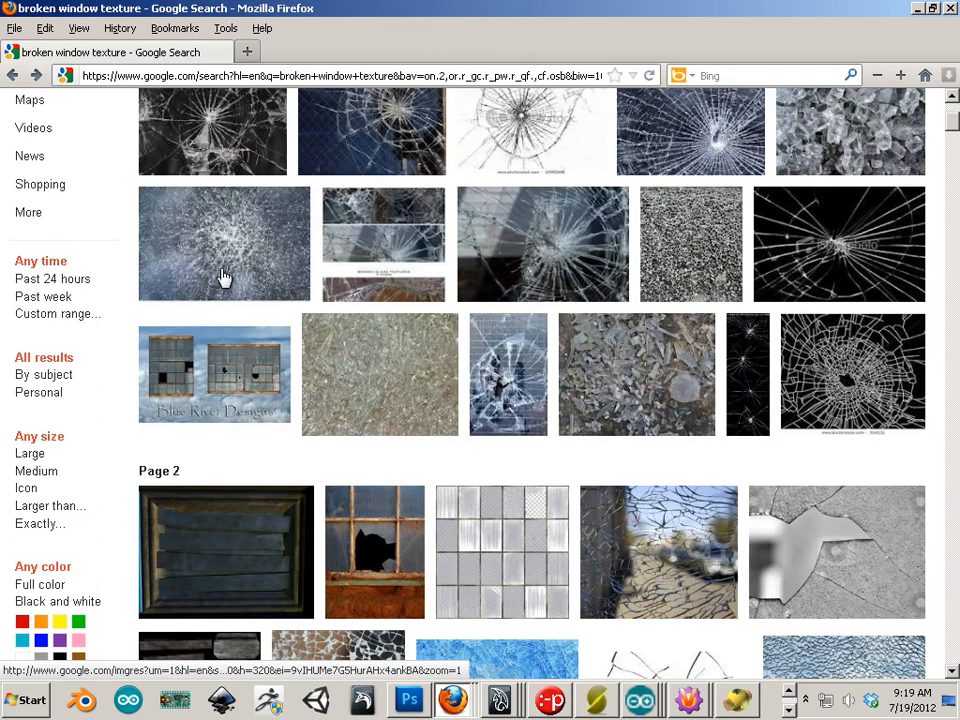
scroll(452, 390, down, 5)
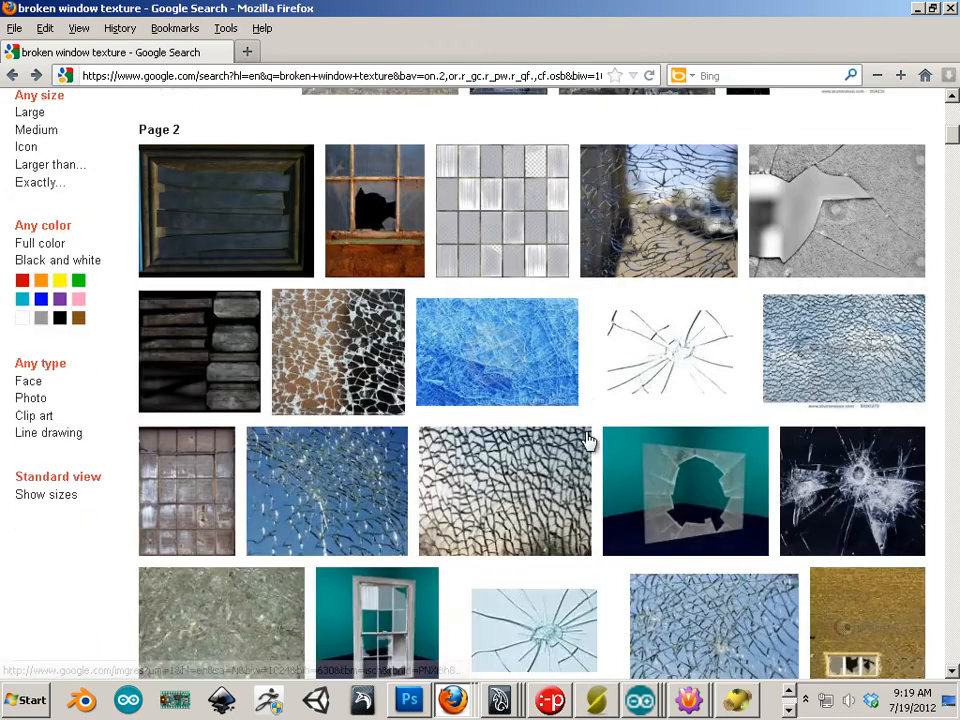
scroll(592, 446, up, 7)
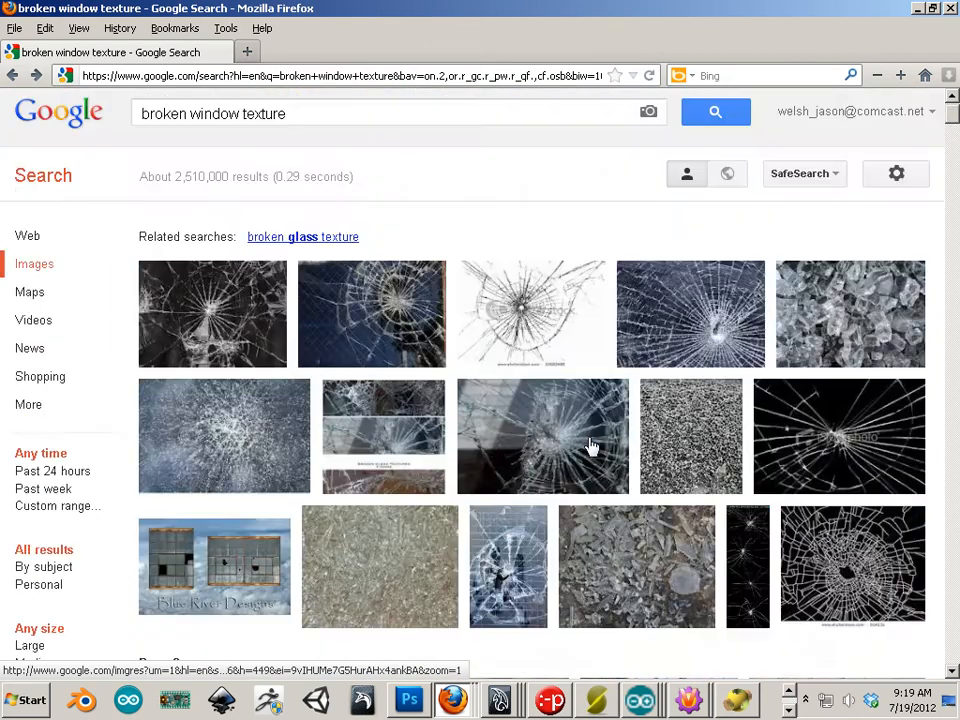
scroll(590, 446, down, 15)
scroll(587, 445, down, 4)
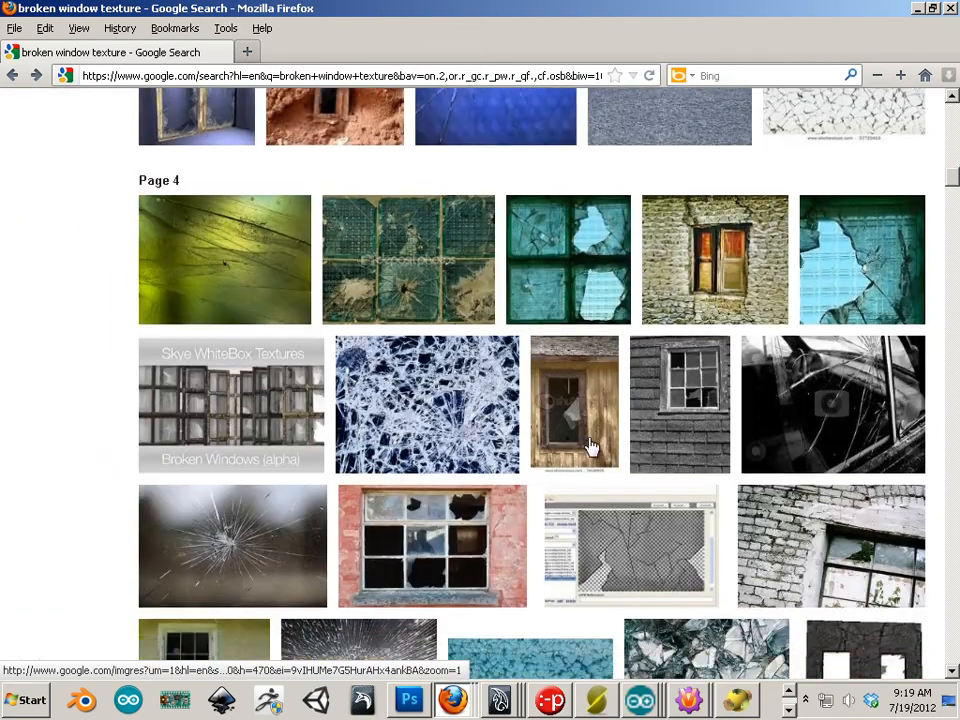
scroll(587, 446, down, 11)
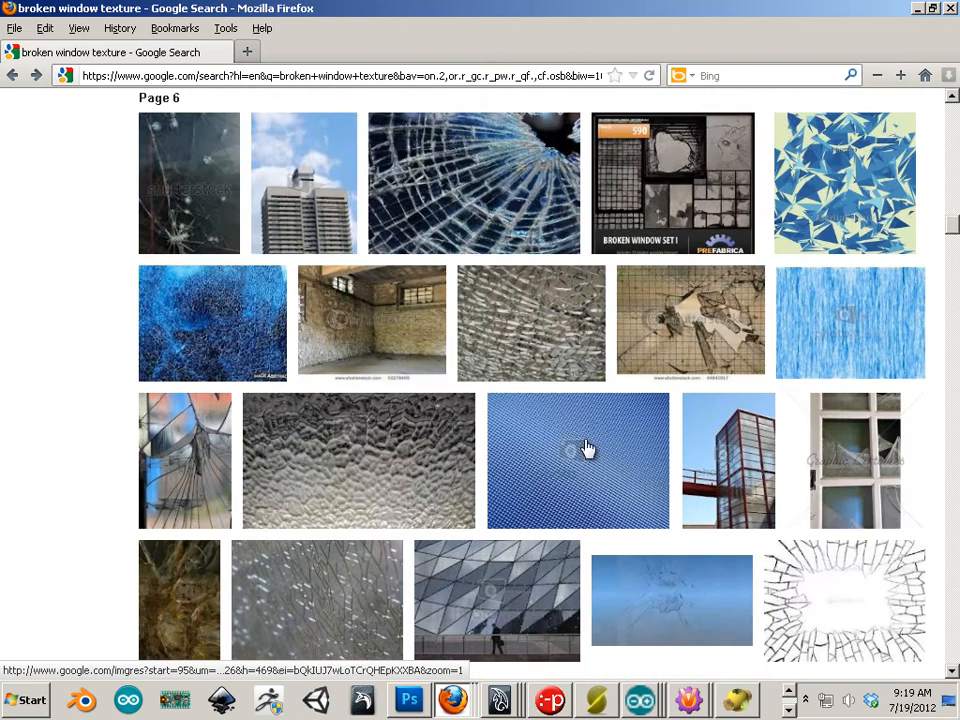
scroll(585, 454, down, 10)
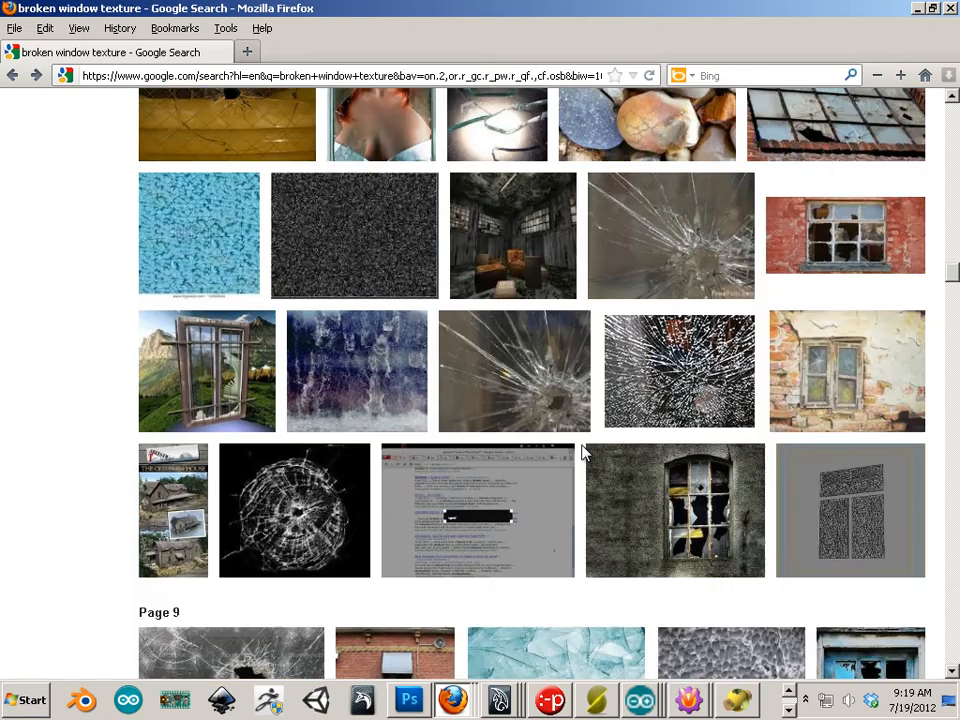
mouse_move(411, 272)
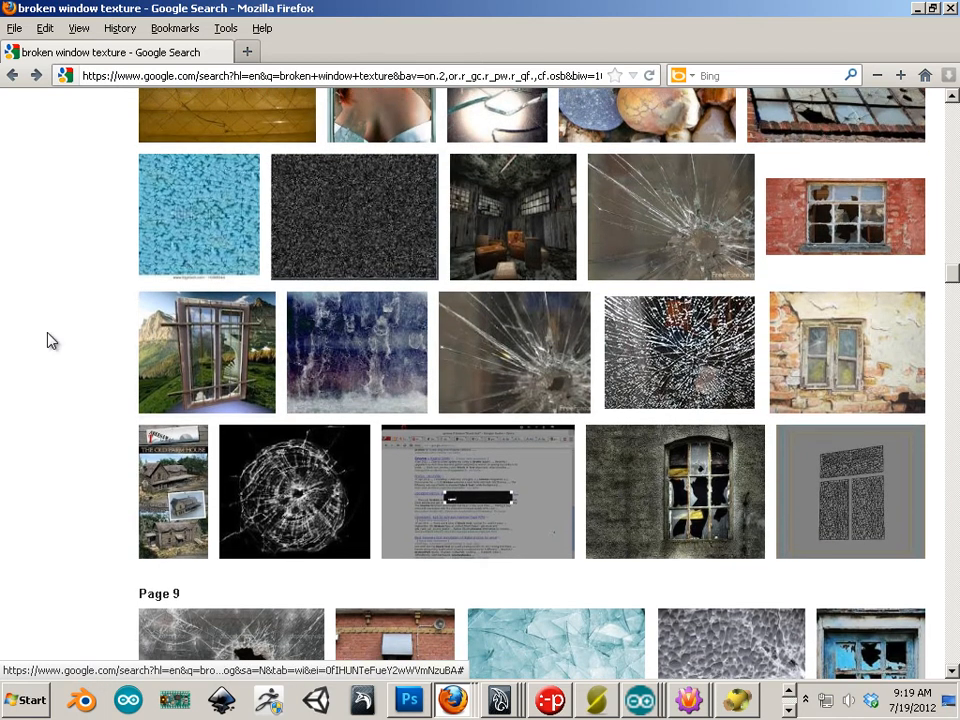
scroll(47, 340, up, 20)
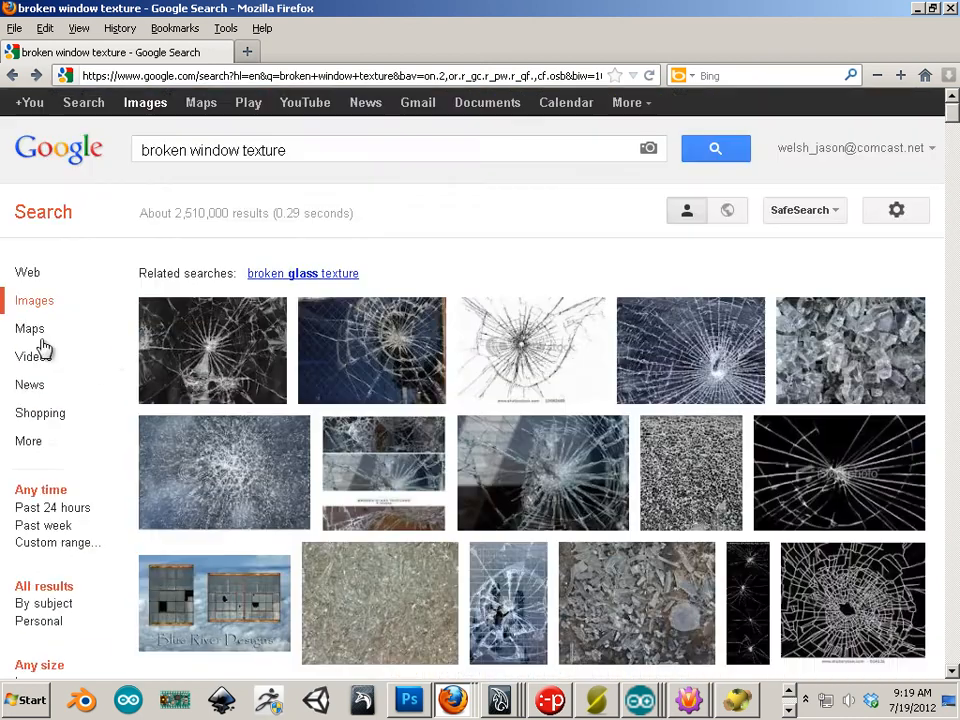
- Restrict the broken window texture results to images larger than 6 MP (2816×2112) and look through them
scroll(44, 346, down, 5)
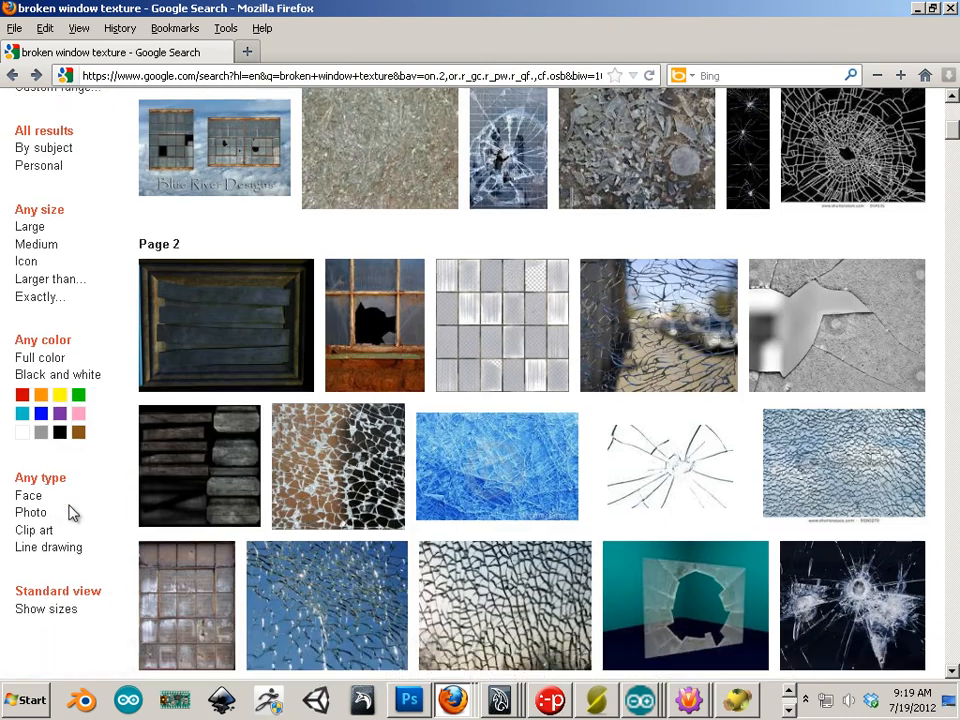
scroll(72, 513, down, 1)
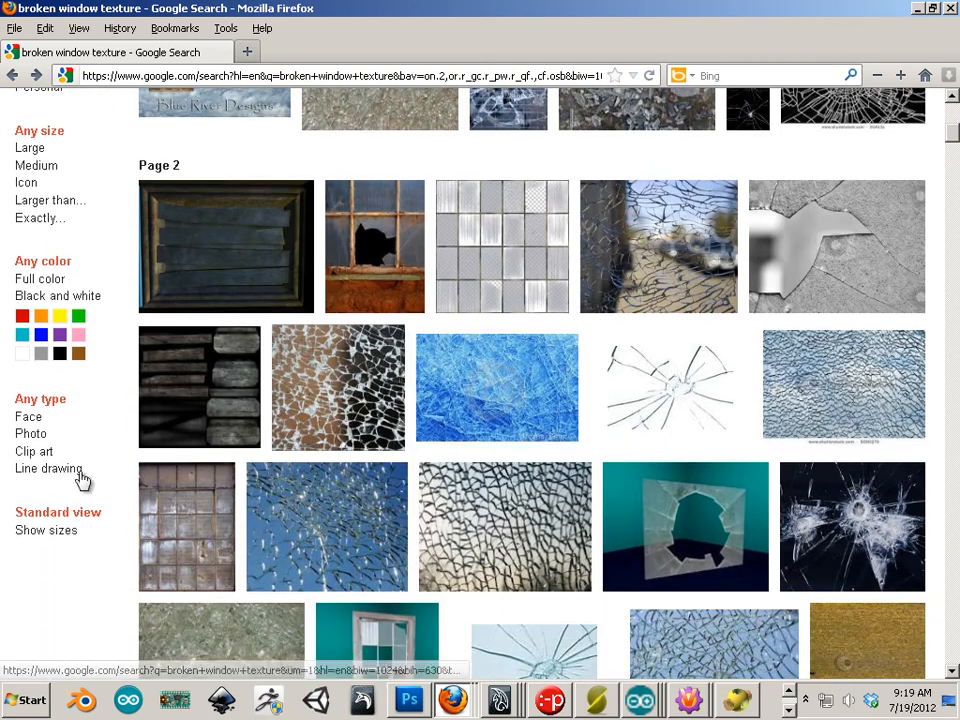
click(52, 201)
click(75, 220)
click(90, 338)
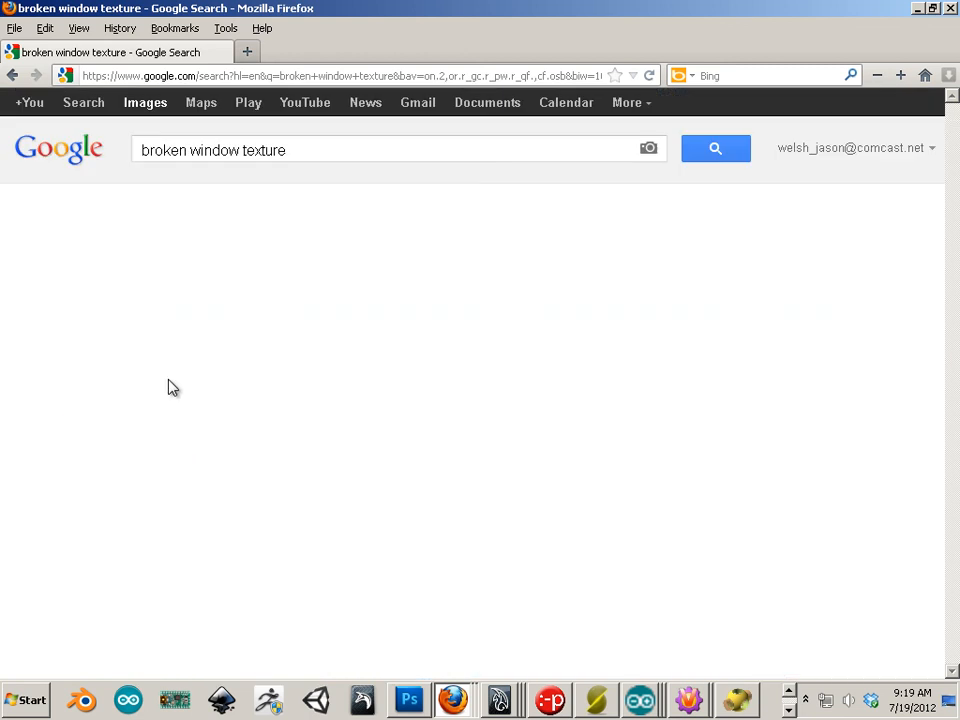
scroll(388, 431, down, 3)
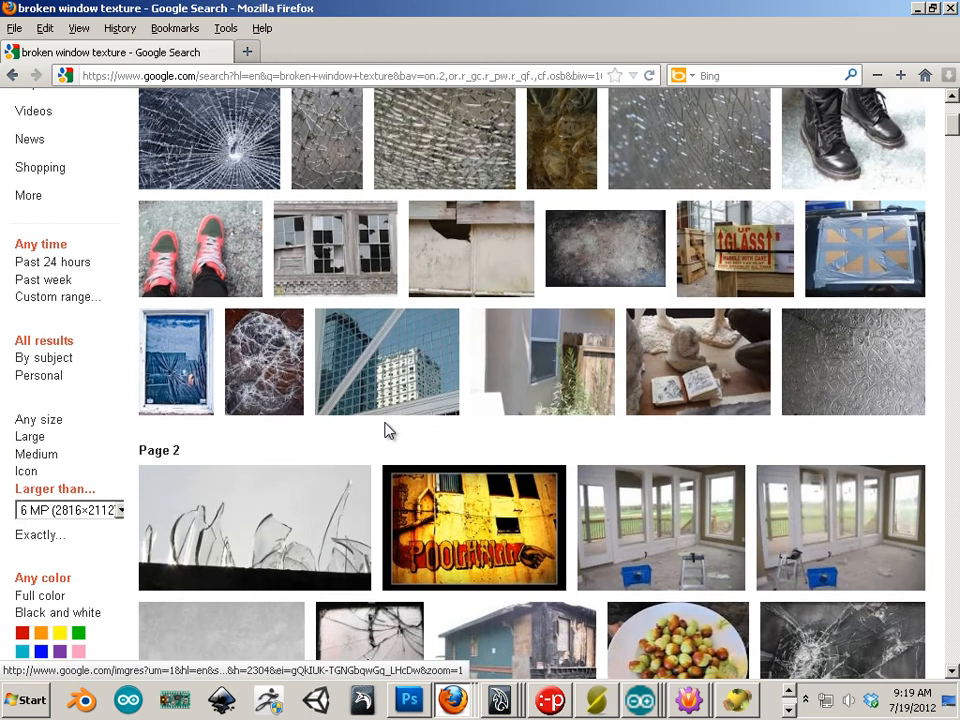
- Open the full-size gray-white-wallpaper.jpg from the image results and copy the image
scroll(388, 431, down, 2)
click(229, 499)
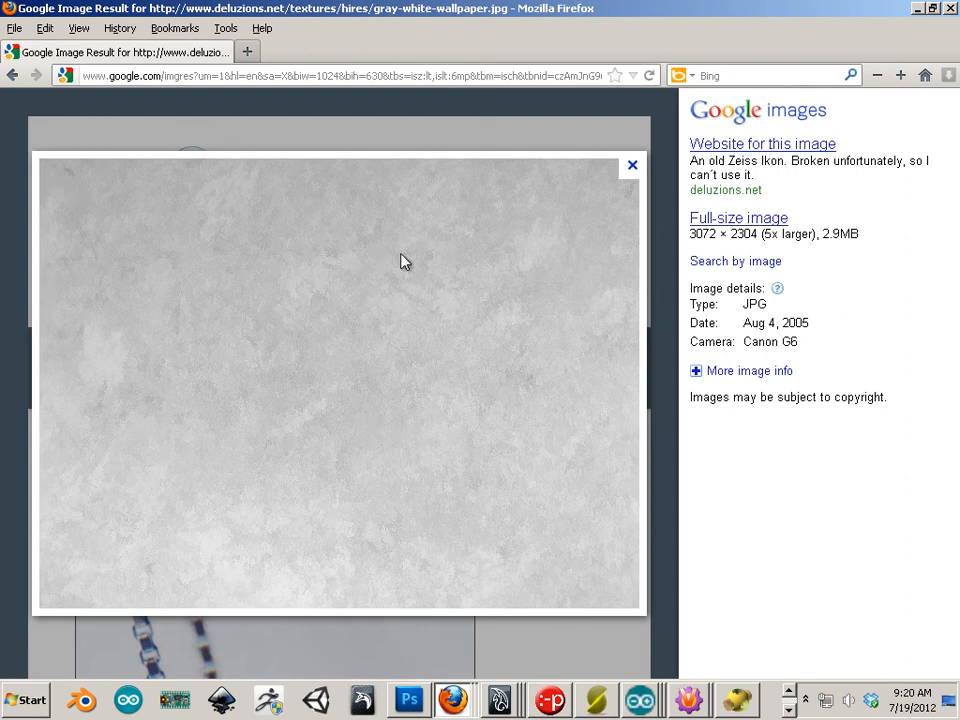
click(755, 219)
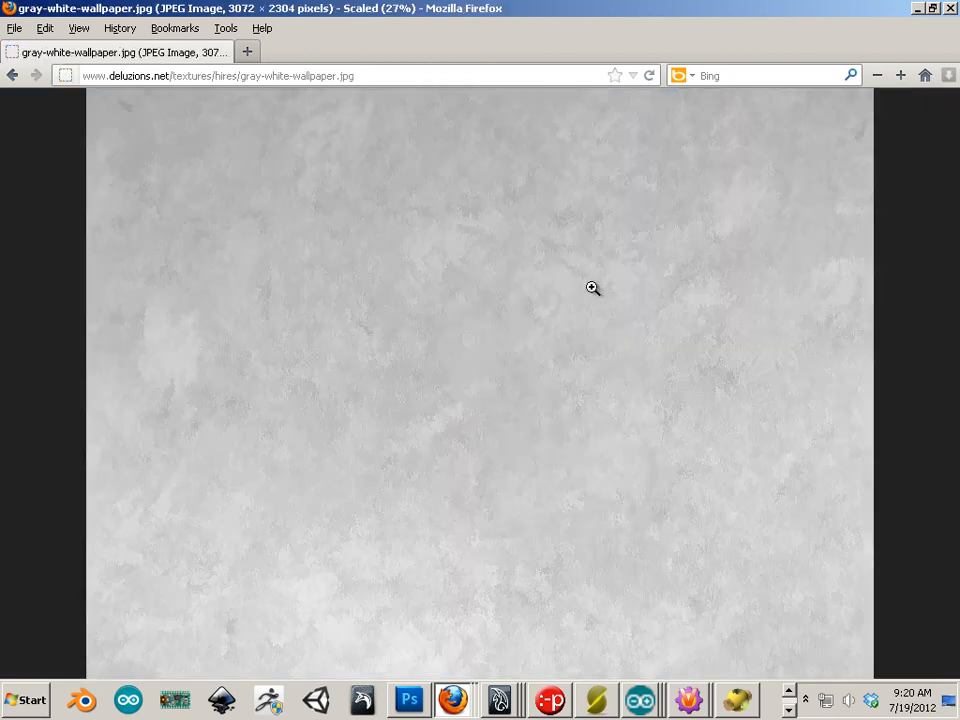
right_click(438, 278)
click(489, 293)
- Switch to Photoshop and paste the copied wallpaper image into the blank Untitled-1 document
click(410, 705)
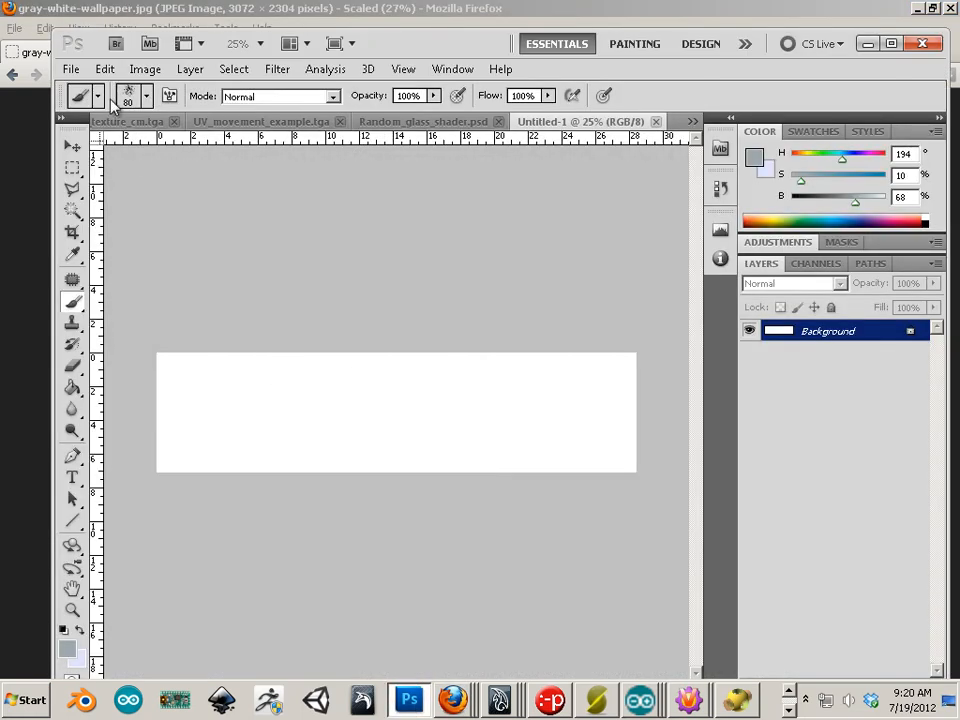
click(104, 69)
click(128, 216)
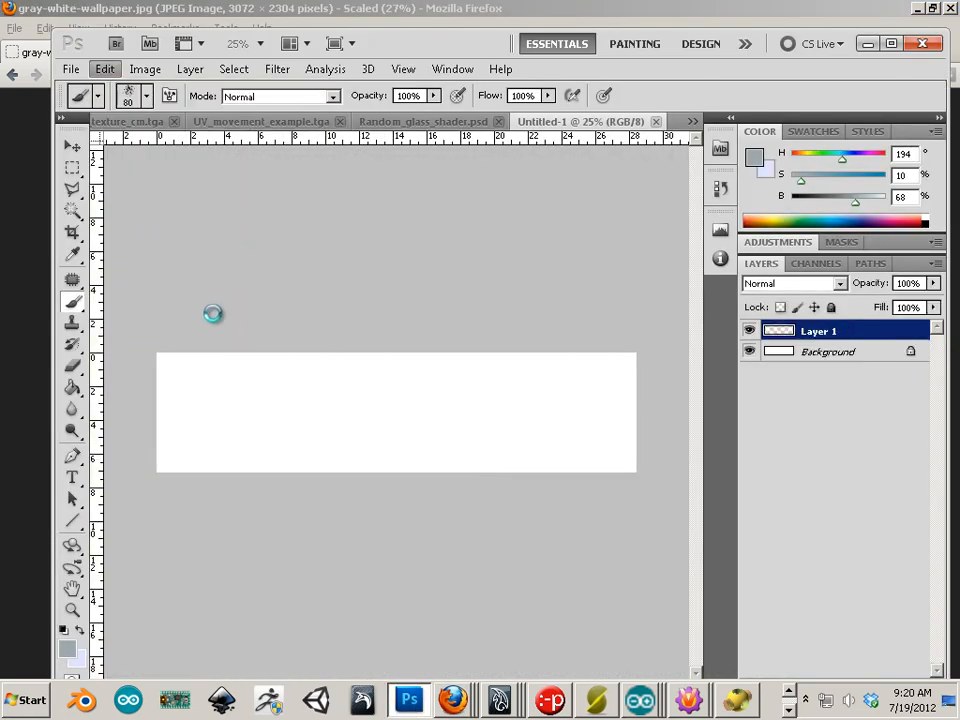
- Scale the pasted texture proportionally to about 30.44% and position it over the left end of the canvas
click(72, 146)
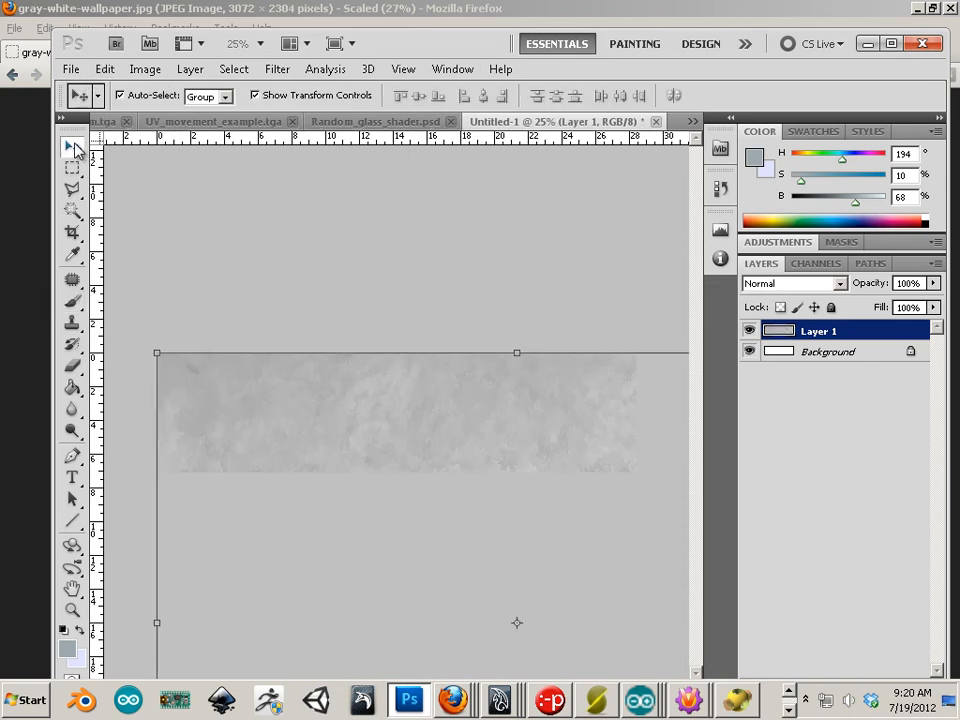
drag(158, 354, 425, 554)
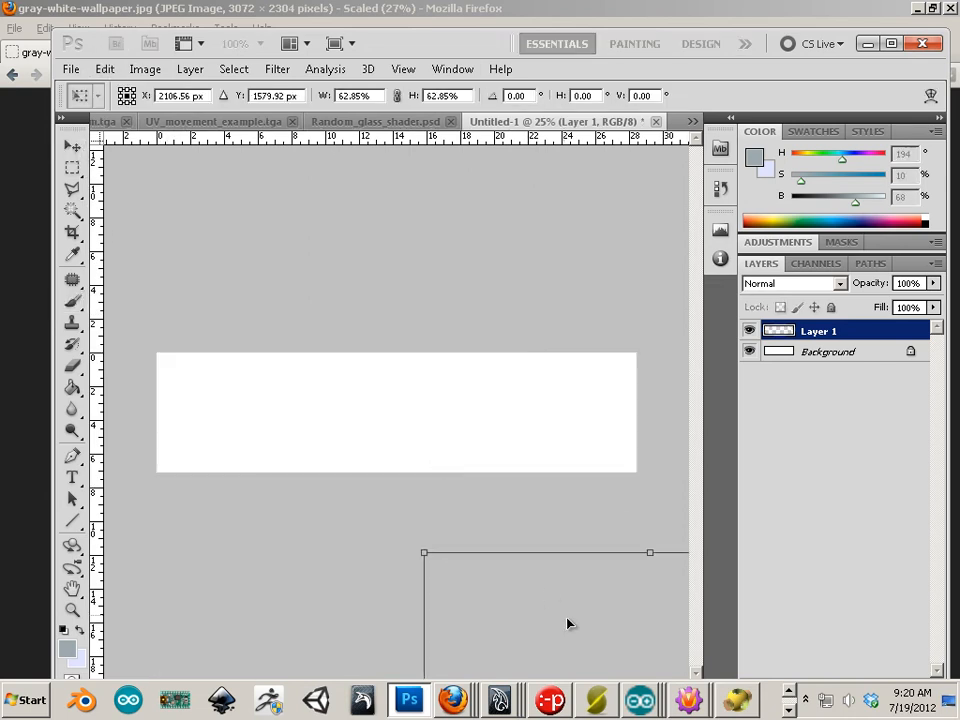
drag(568, 624, 265, 287)
drag(576, 214, 322, 370)
drag(270, 476, 286, 395)
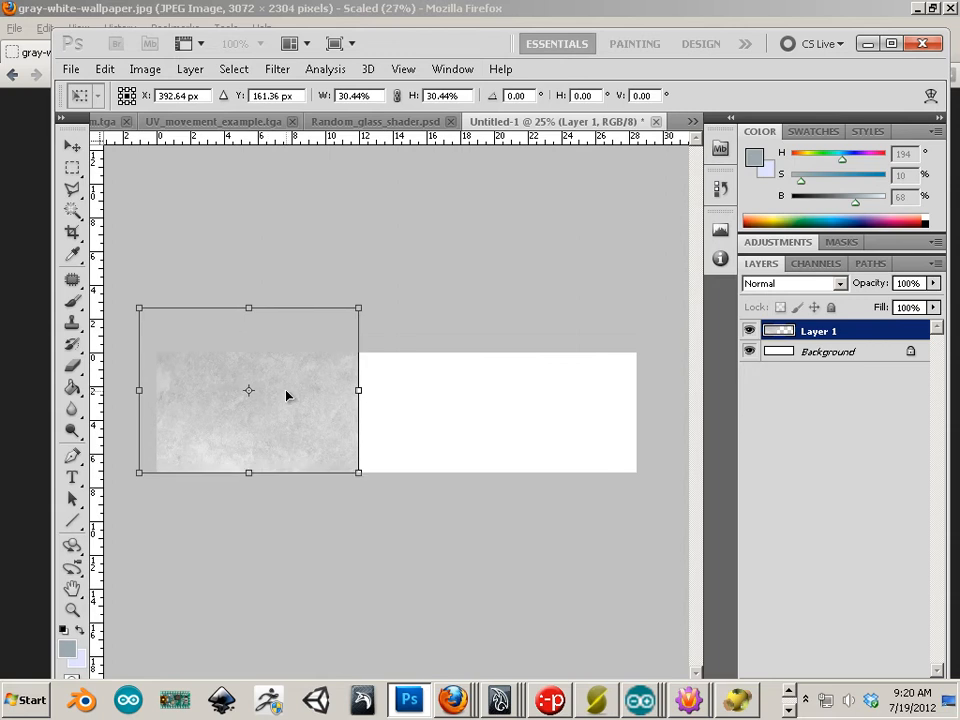
click(72, 146)
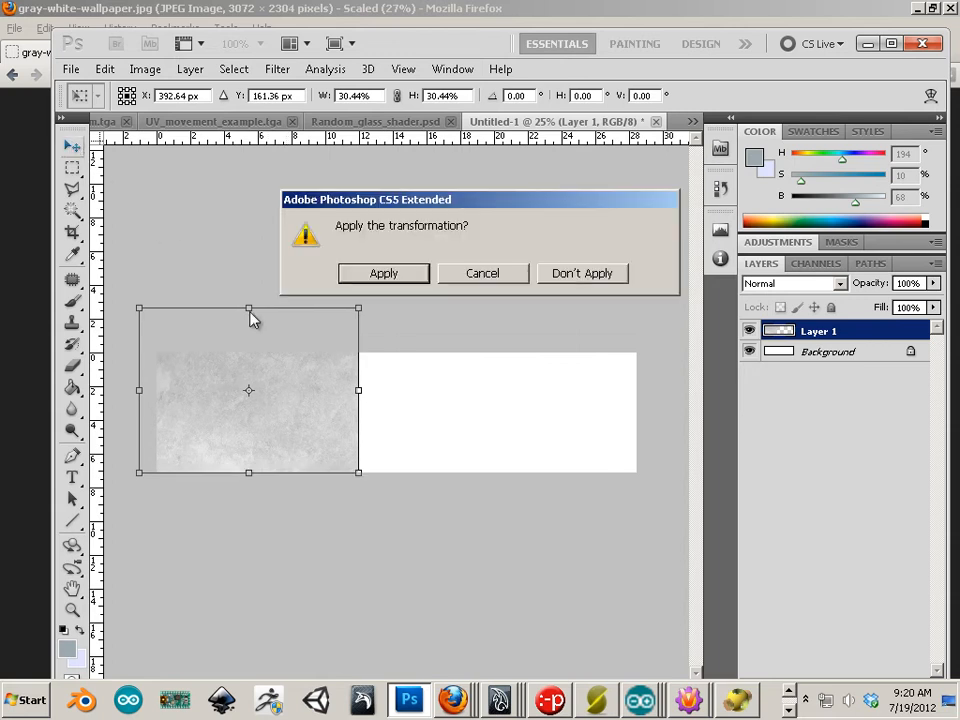
click(386, 276)
- Place a copy of the gray texture beside the first and soften its overlapping edge with the Eraser to blend the seam
drag(297, 436, 506, 447)
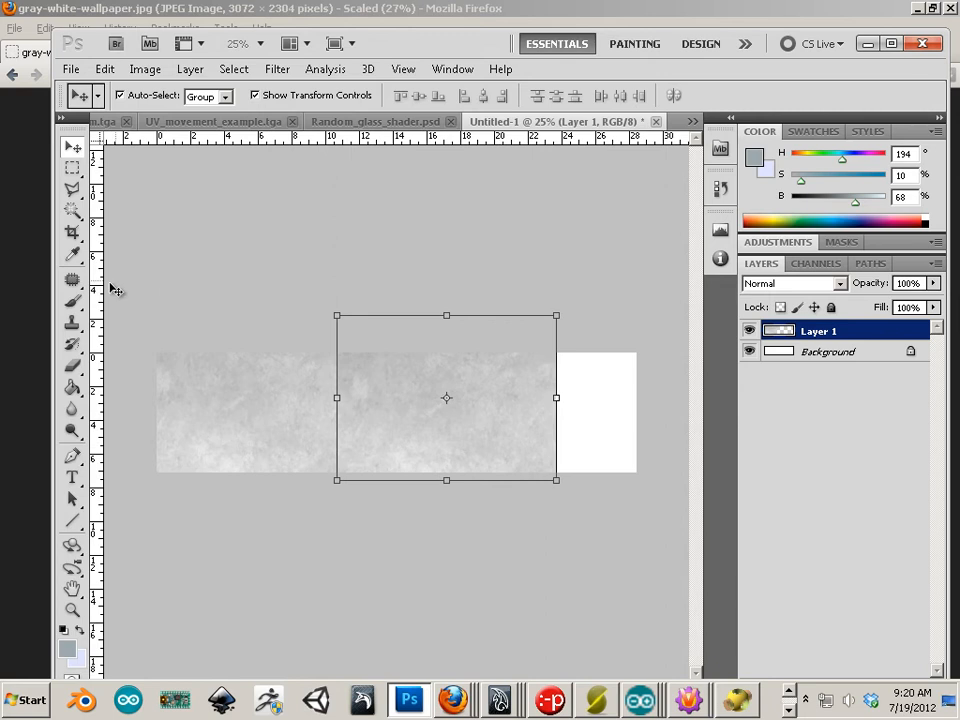
key(ctrl+j)
click(72, 366)
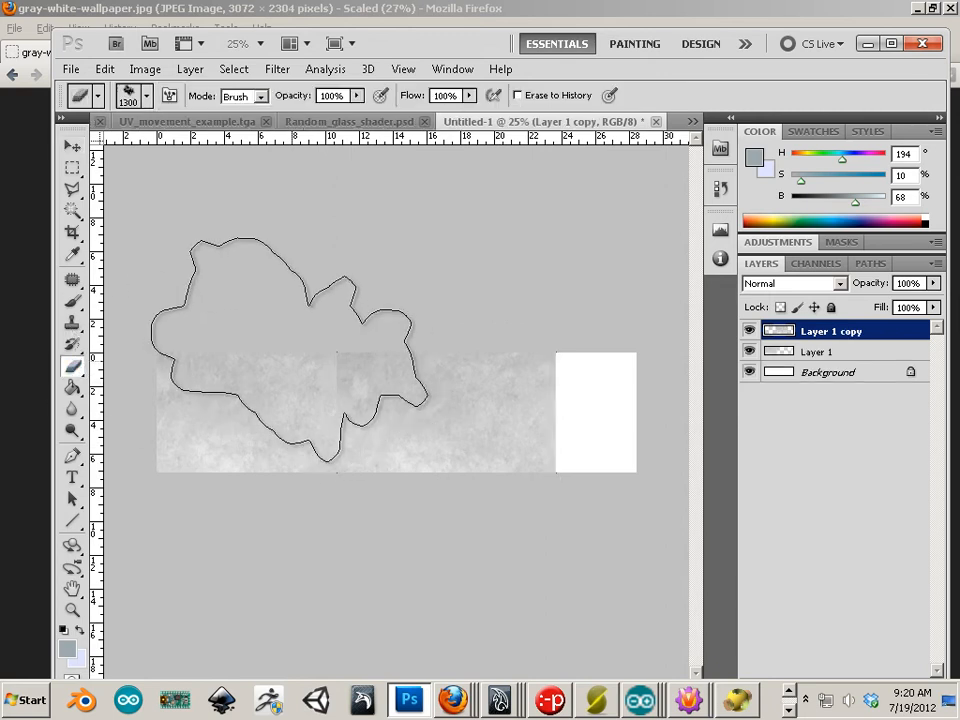
click(77, 169)
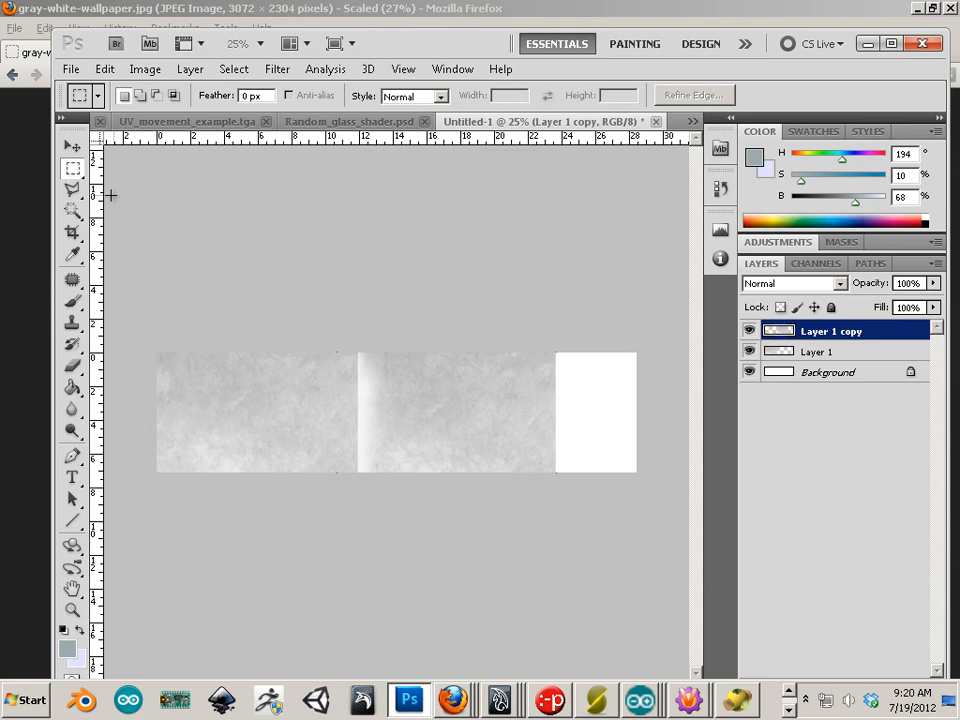
- Cover the remaining white area at the canvas's right end with another texture copy and merge all copies into Layer 1
click(72, 147)
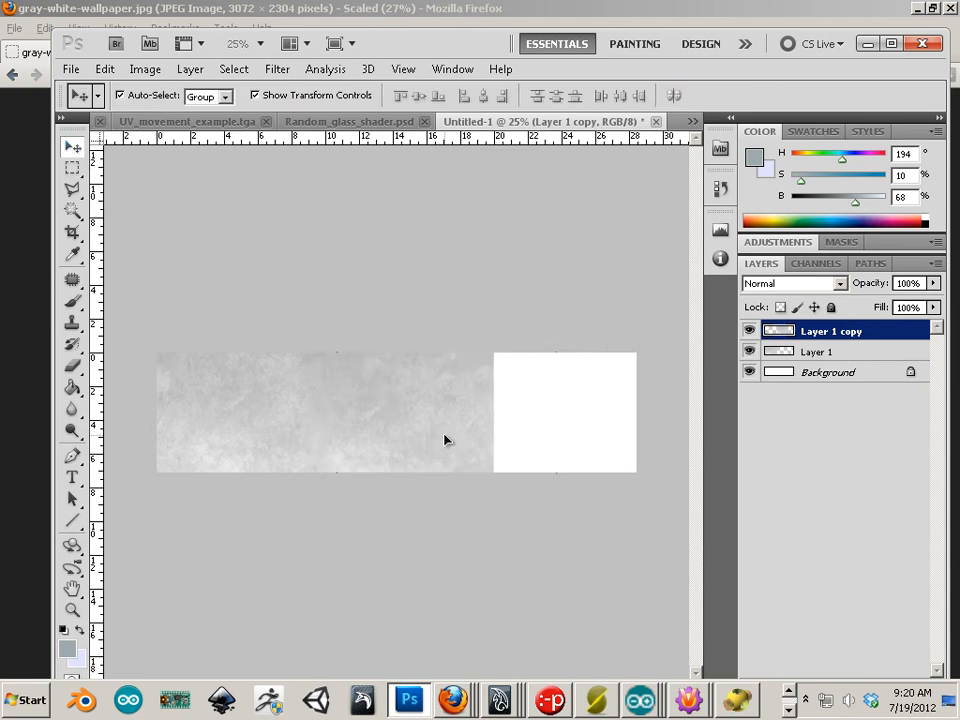
drag(420, 448, 561, 452)
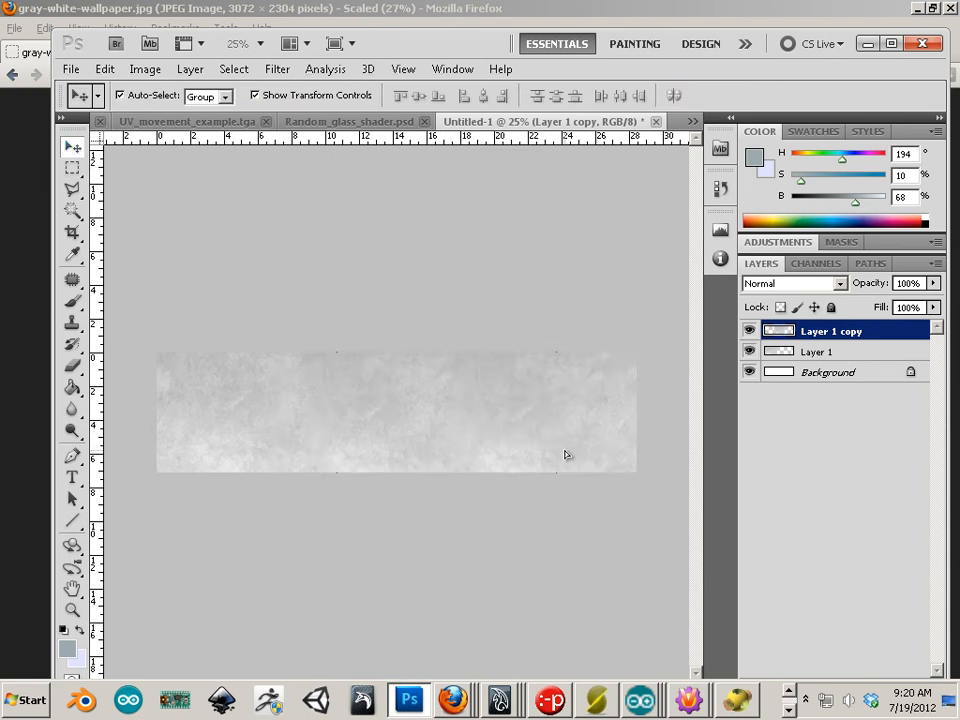
key(ctrl+j)
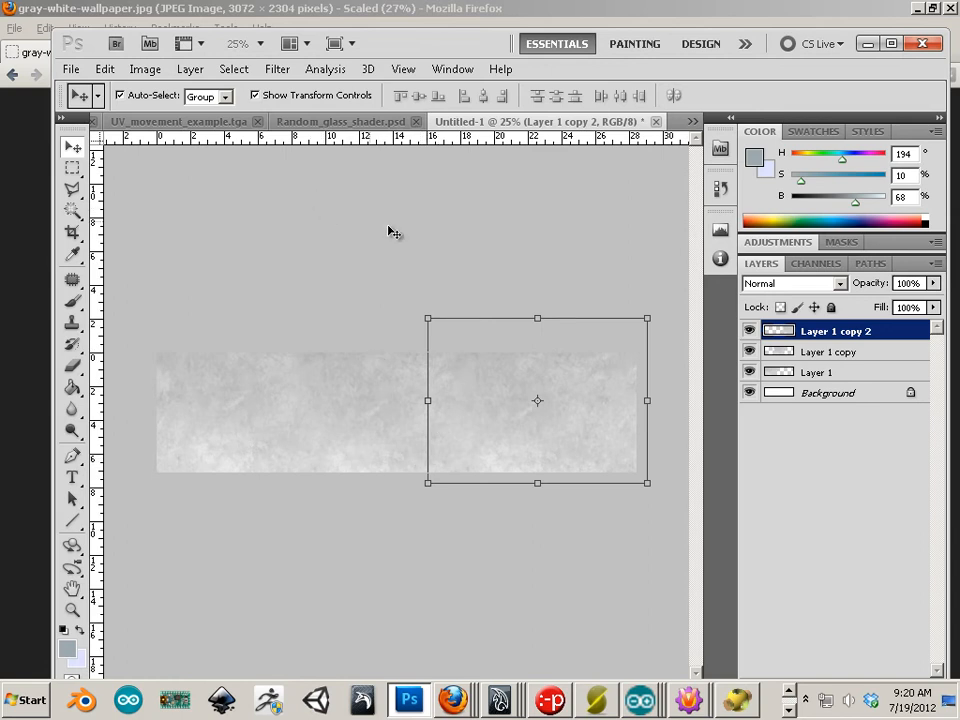
key(ctrl+e)
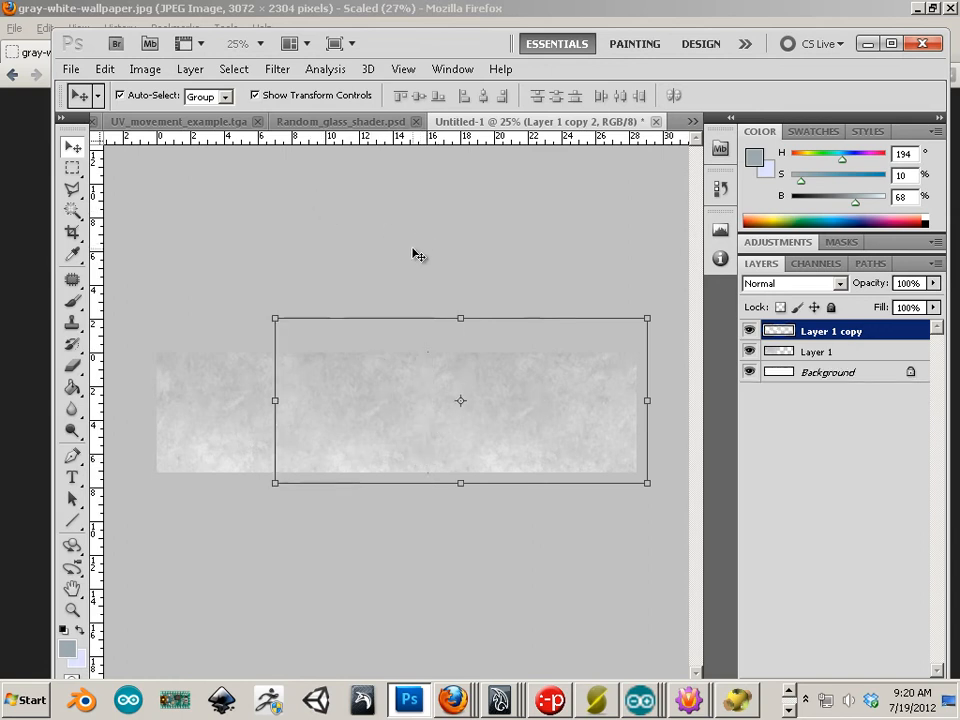
key(ctrl+e)
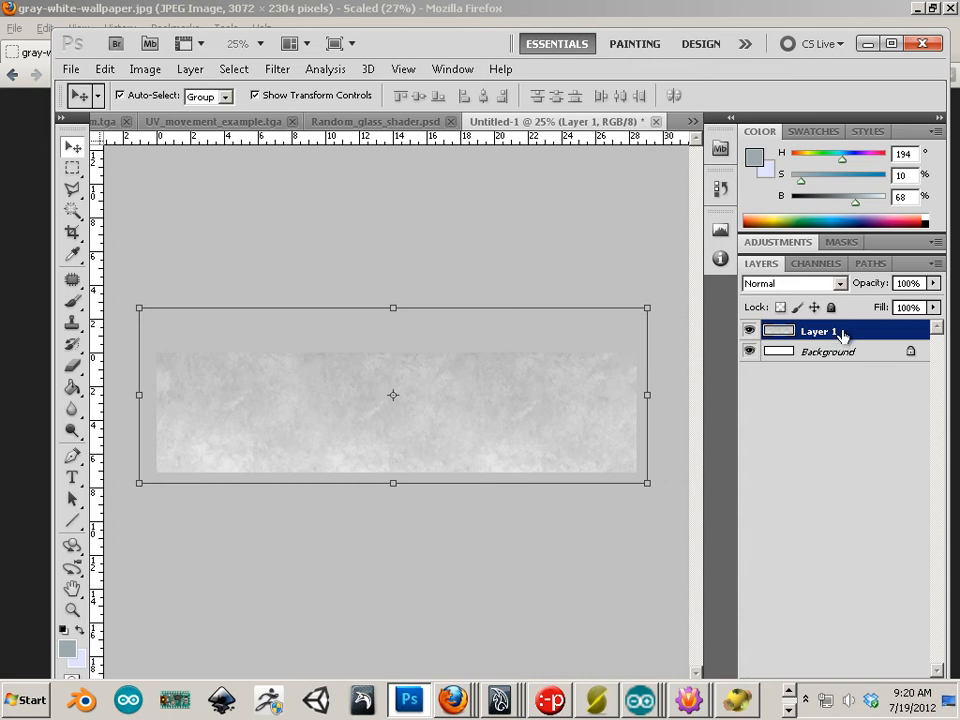
- Float the layer list as a separate window and duplicate the merged Layer 1
drag(842, 333, 820, 331)
drag(773, 243, 674, 203)
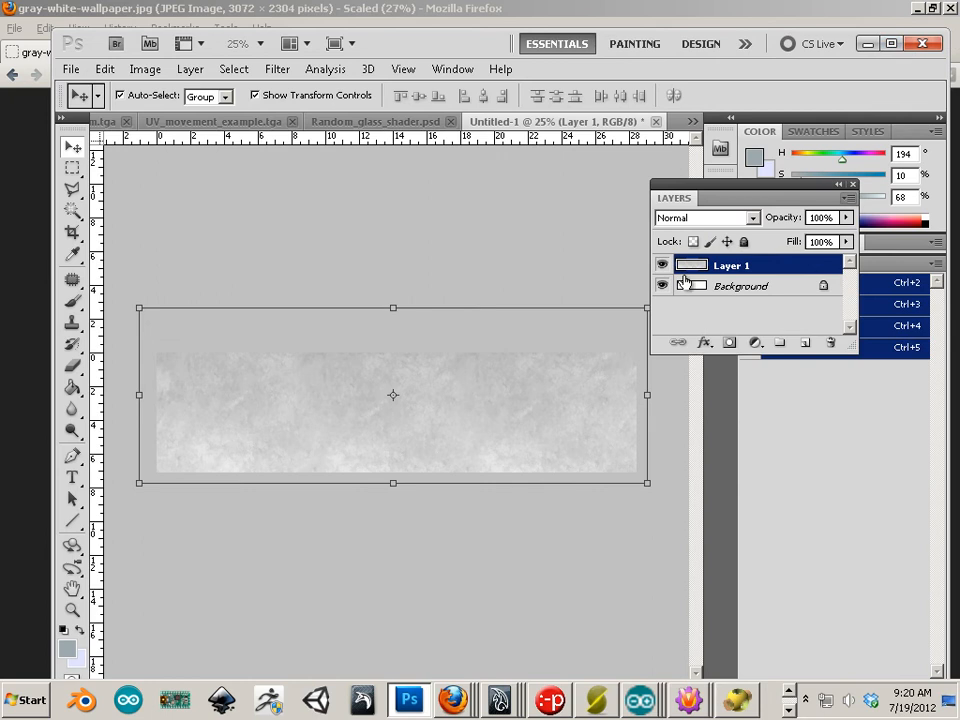
drag(693, 272, 804, 343)
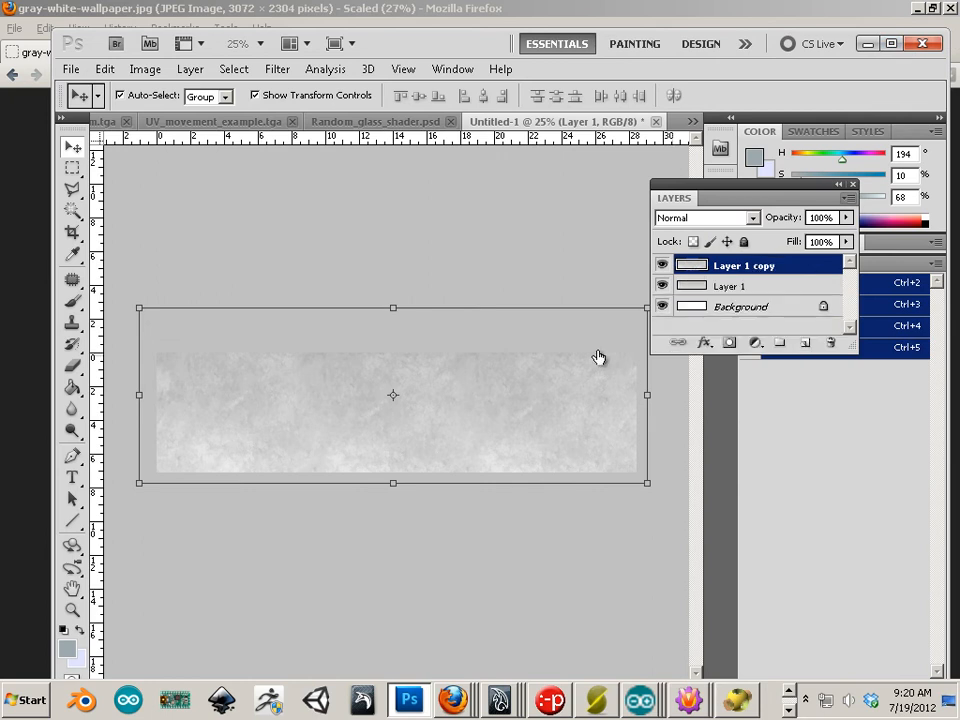
- Apply a Gaussian Blur with a radius of 5.9 pixels to Layer 1 copy
click(280, 70)
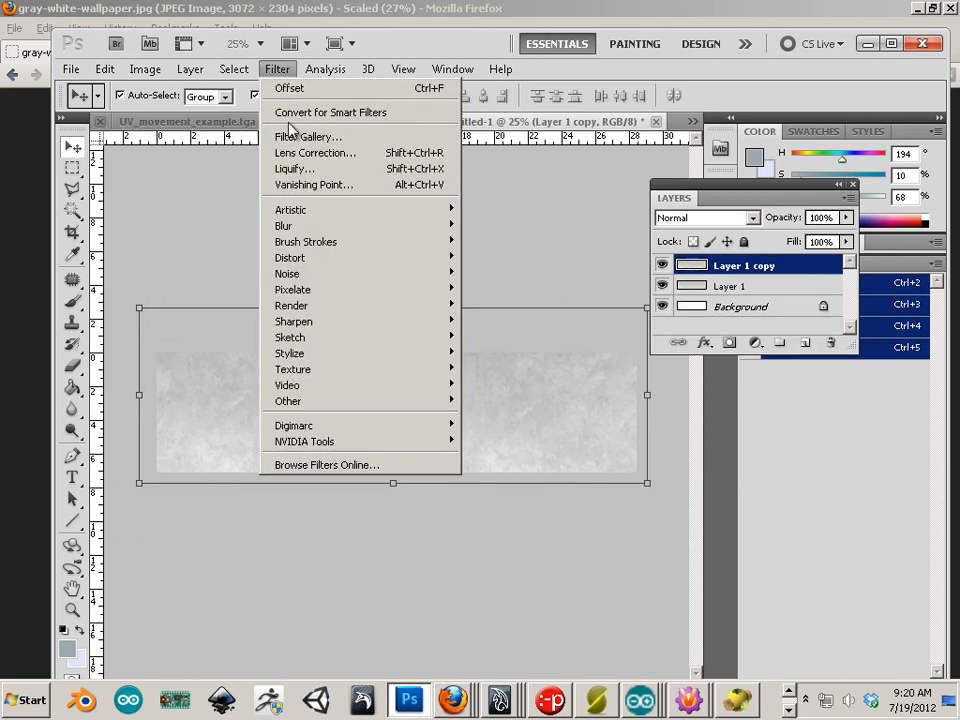
mouse_move(311, 232)
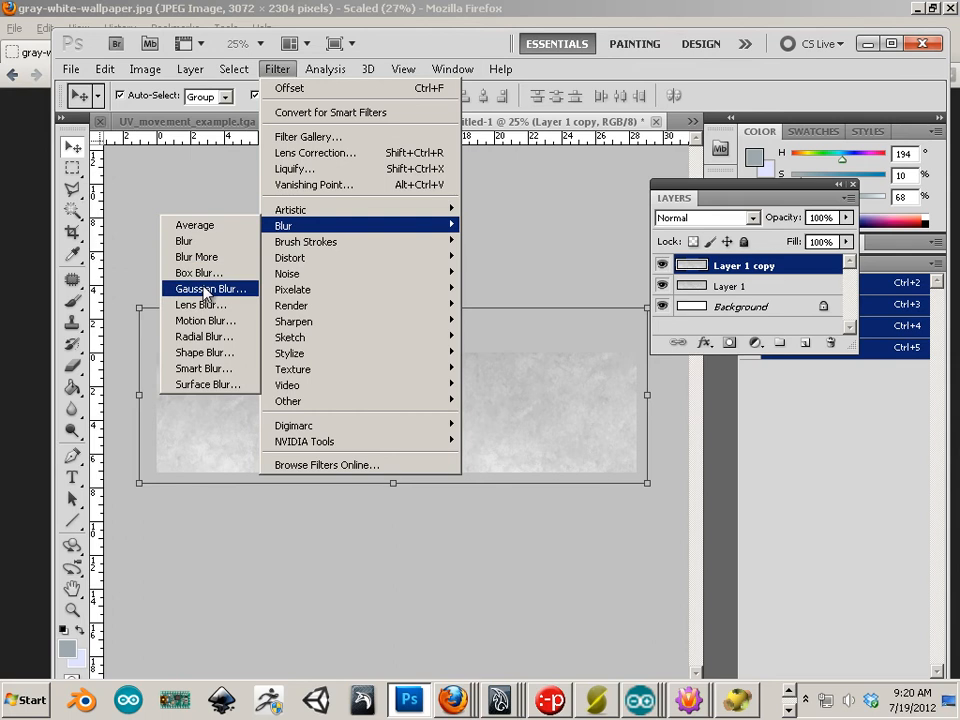
click(207, 289)
drag(614, 453, 648, 453)
click(829, 200)
key(v)
key(F7)
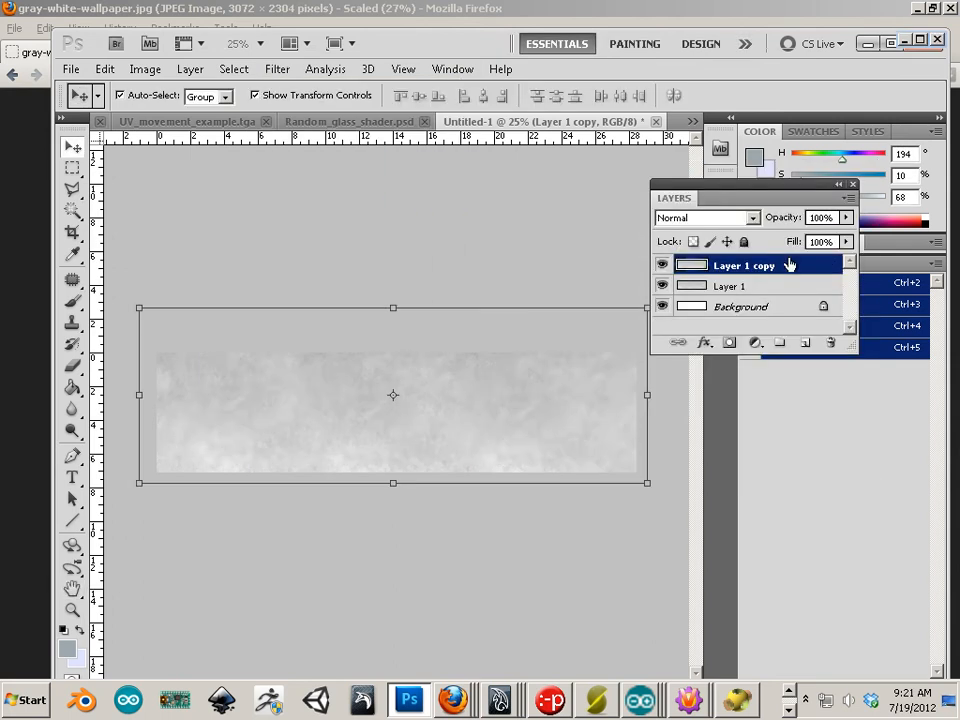
- Step through the blend modes for Layer 1 copy and set it to Soft Light
click(727, 222)
key(Down)
key(Down)
key(Down)
key(Down)
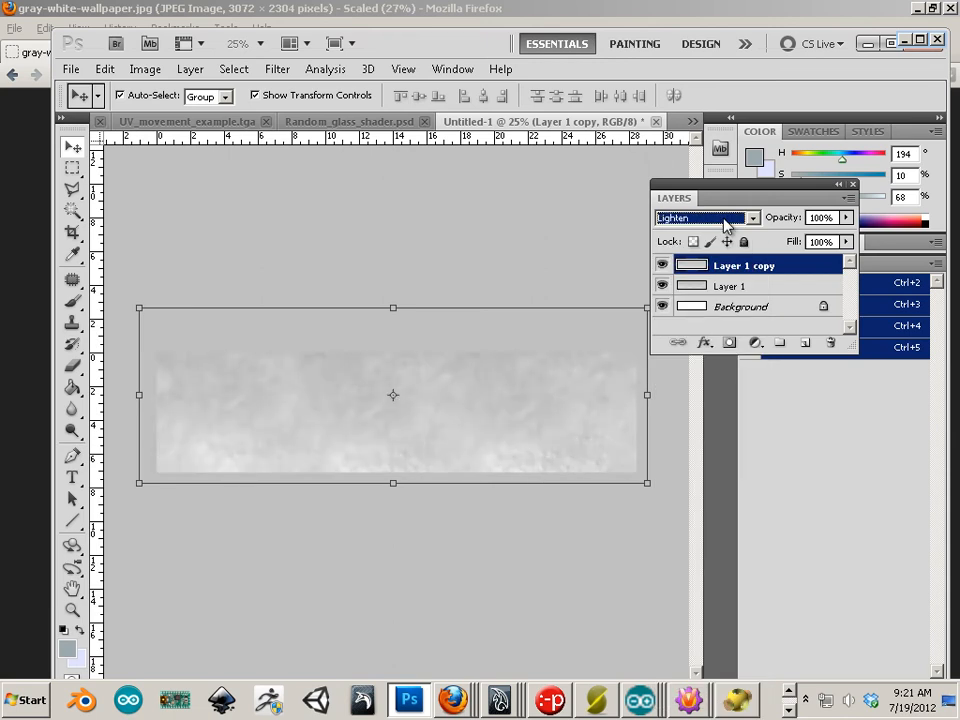
key(Down)
key(Down)
key(Down)
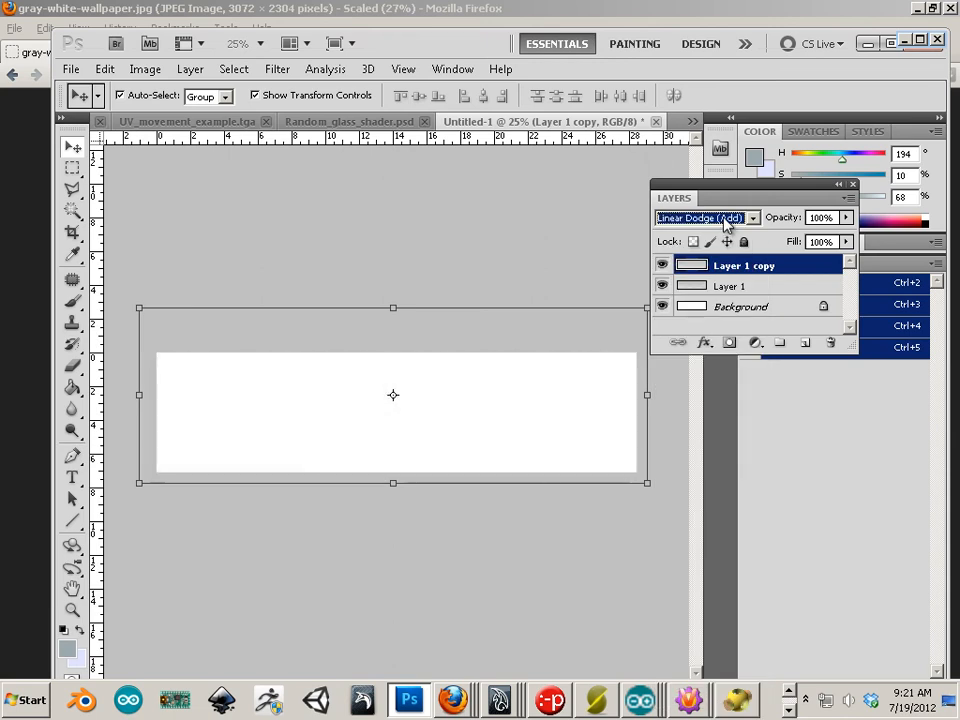
key(Down)
key(Down)
key(Down)
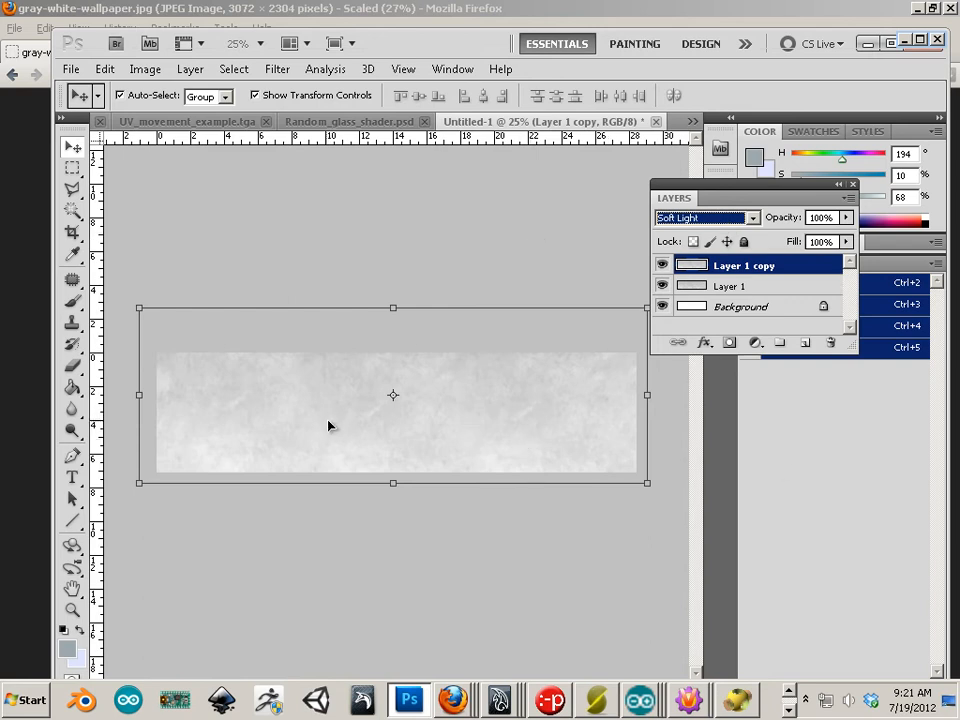
- Apply a Gaussian Blur with a radius of 3.4 pixels to Layer 1
click(733, 287)
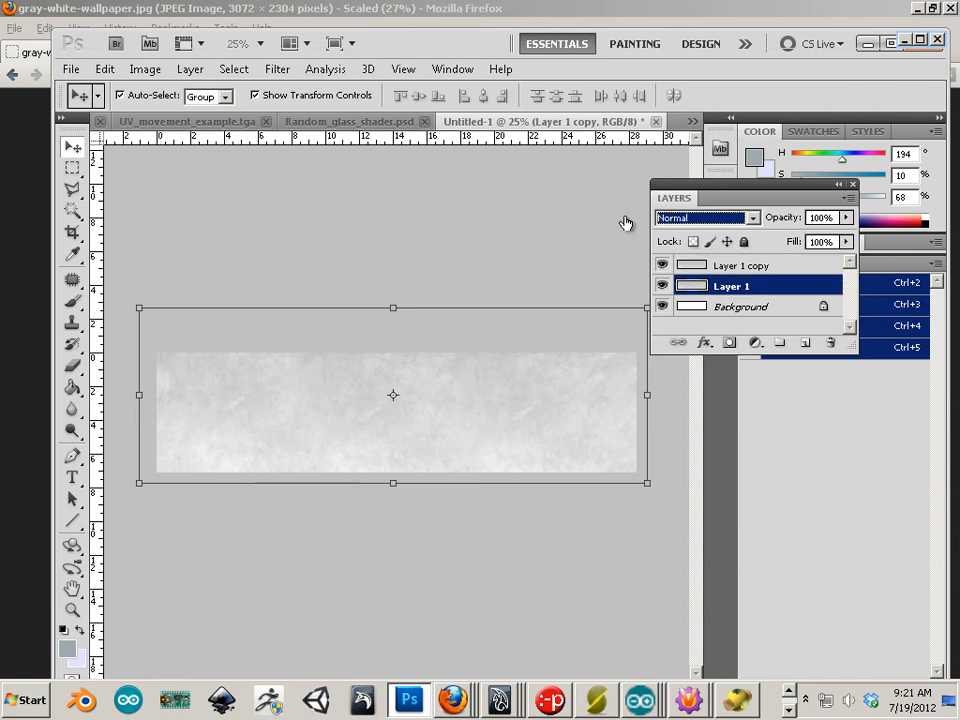
click(277, 69)
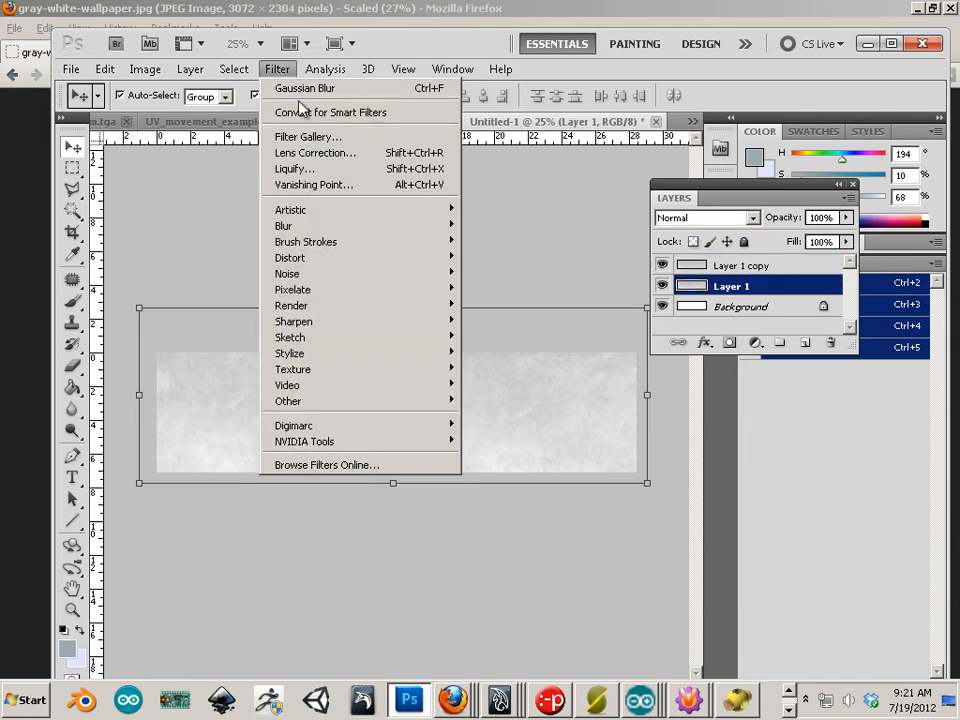
mouse_move(316, 232)
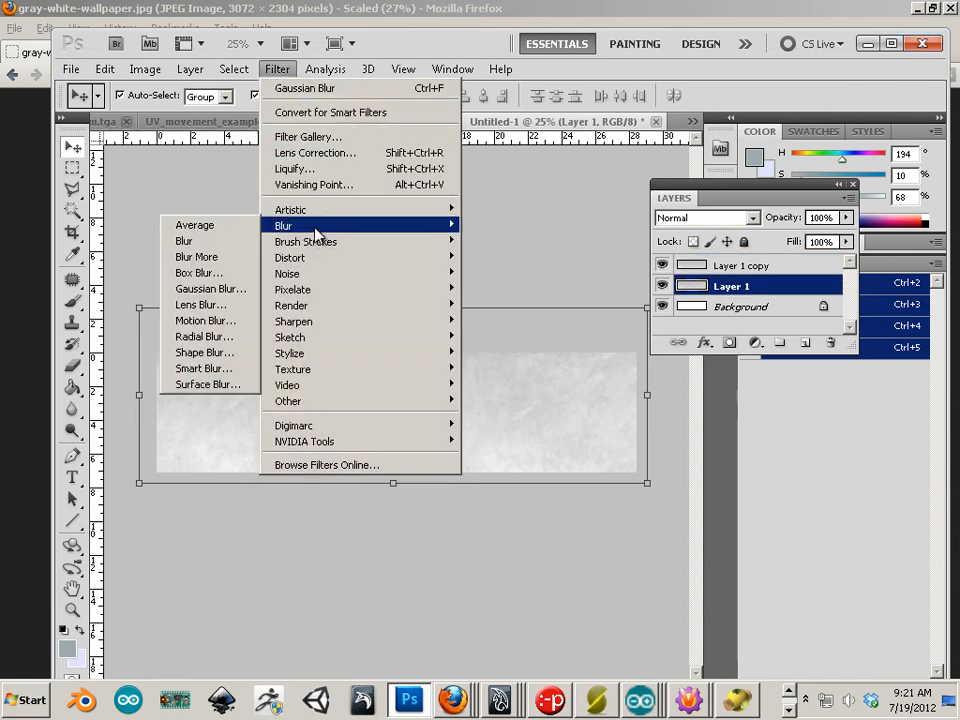
click(240, 286)
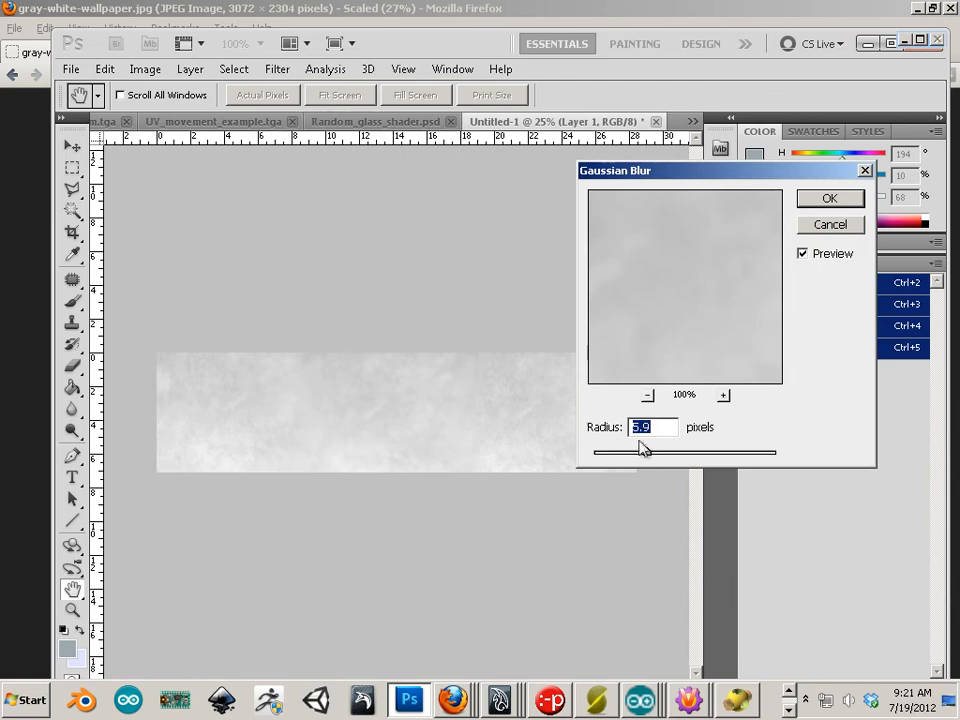
mouse_move(644, 452)
mouse_down()
mouse_move(604, 452)
mouse_move(641, 457)
mouse_move(628, 453)
mouse_up()
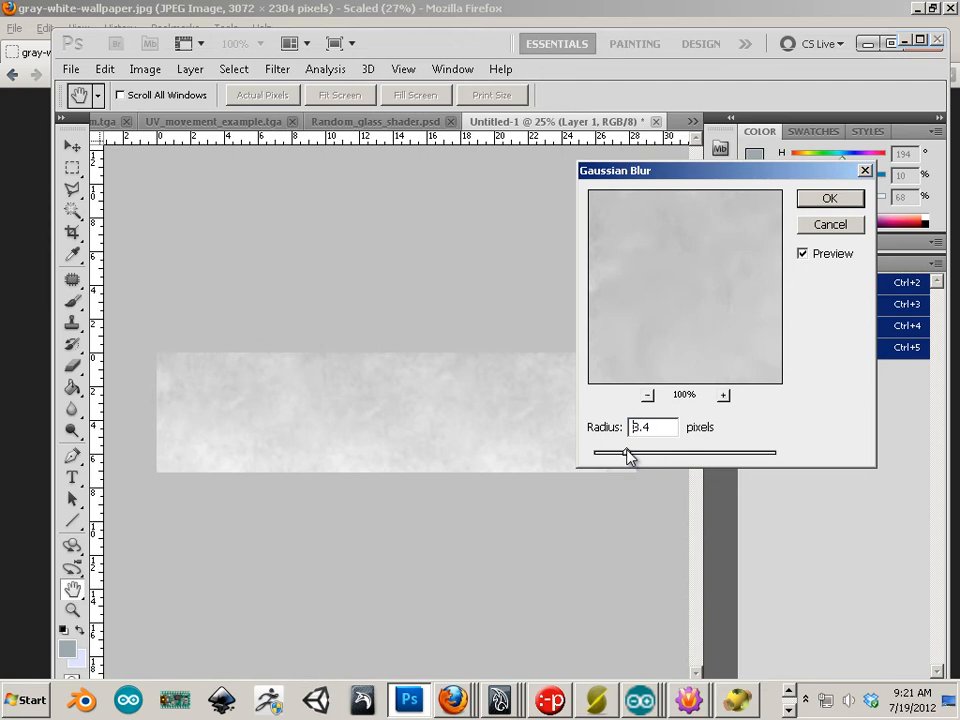
click(829, 199)
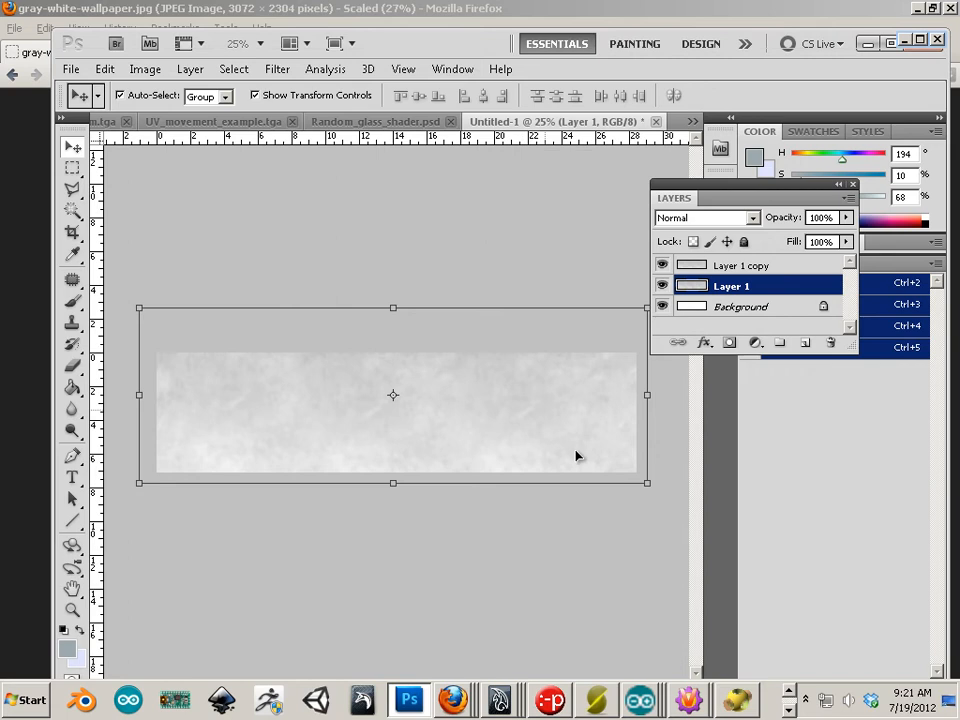
- Add a new layer above Layer 1 copy and fill it with the blue-gray foreground color
click(806, 343)
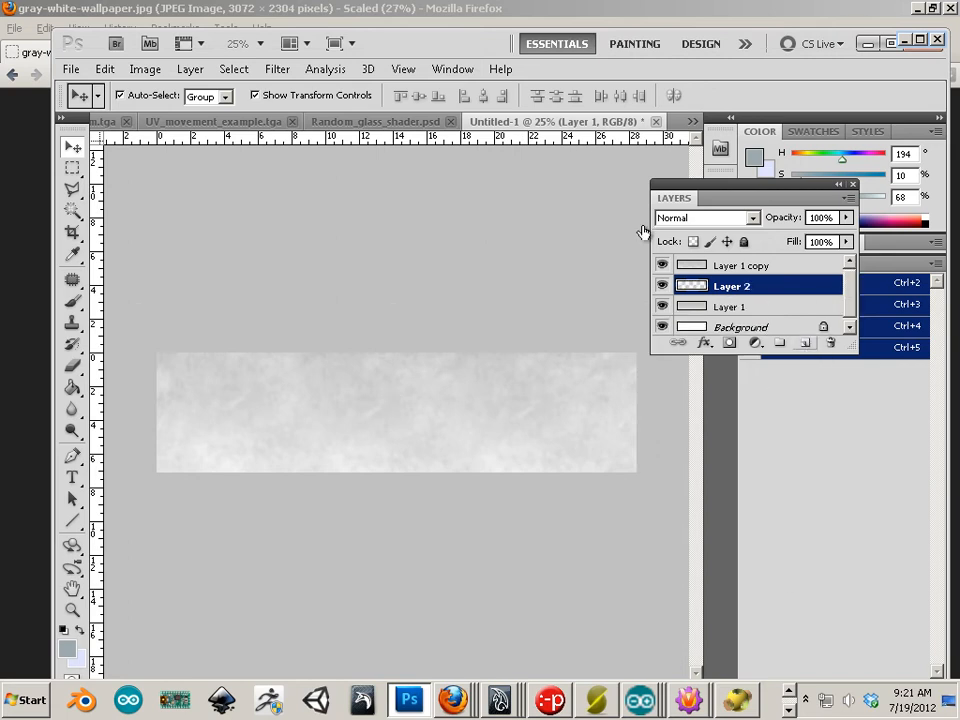
click(749, 272)
click(760, 288)
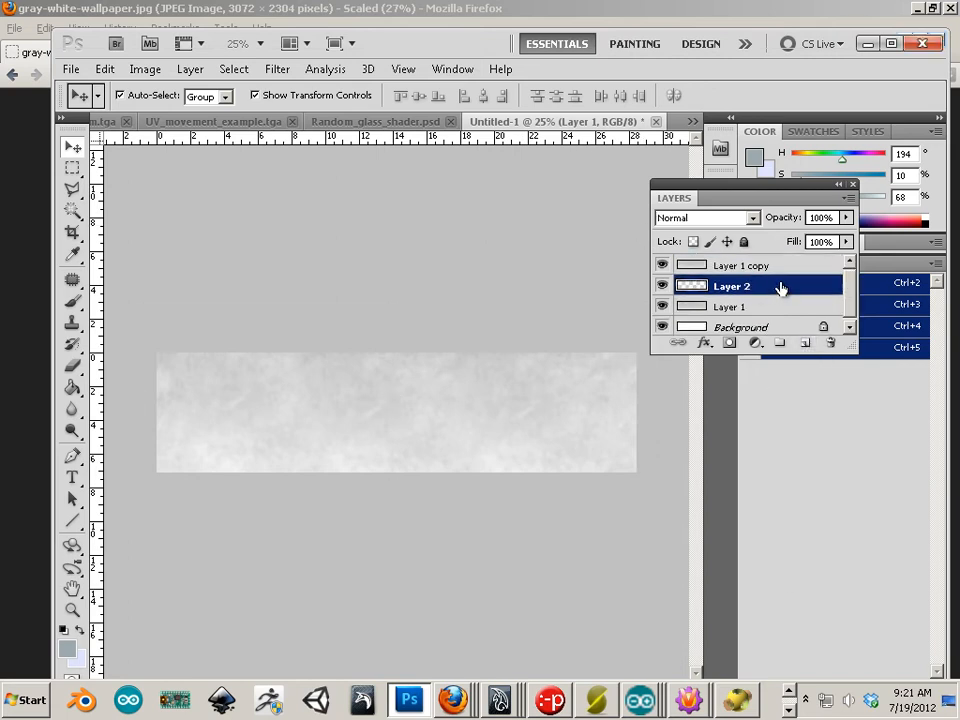
drag(781, 288, 710, 281)
drag(767, 292, 774, 264)
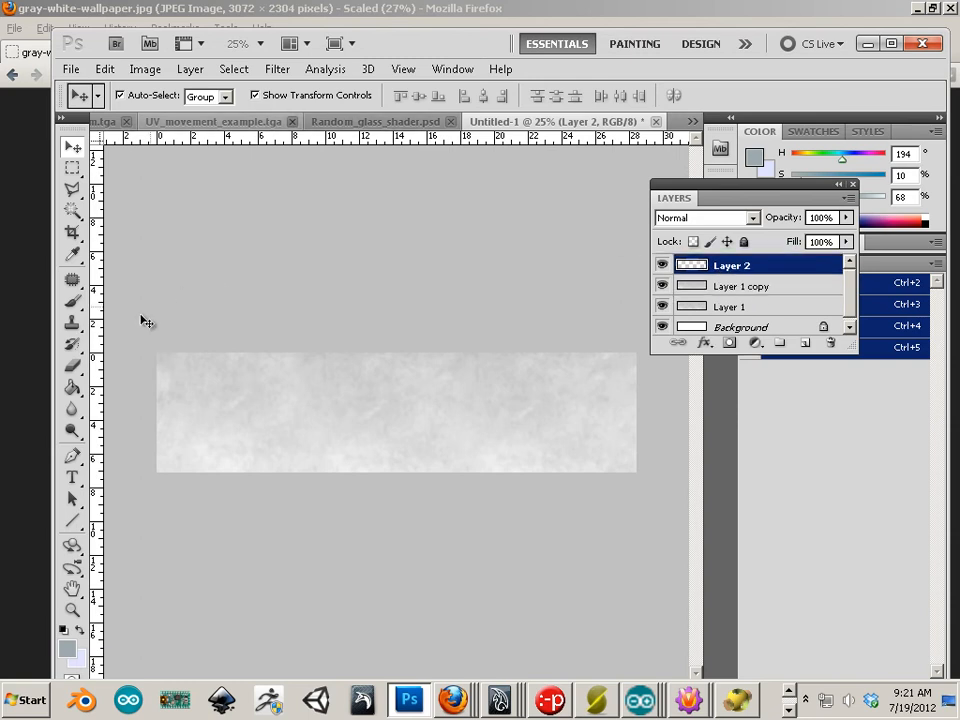
click(72, 387)
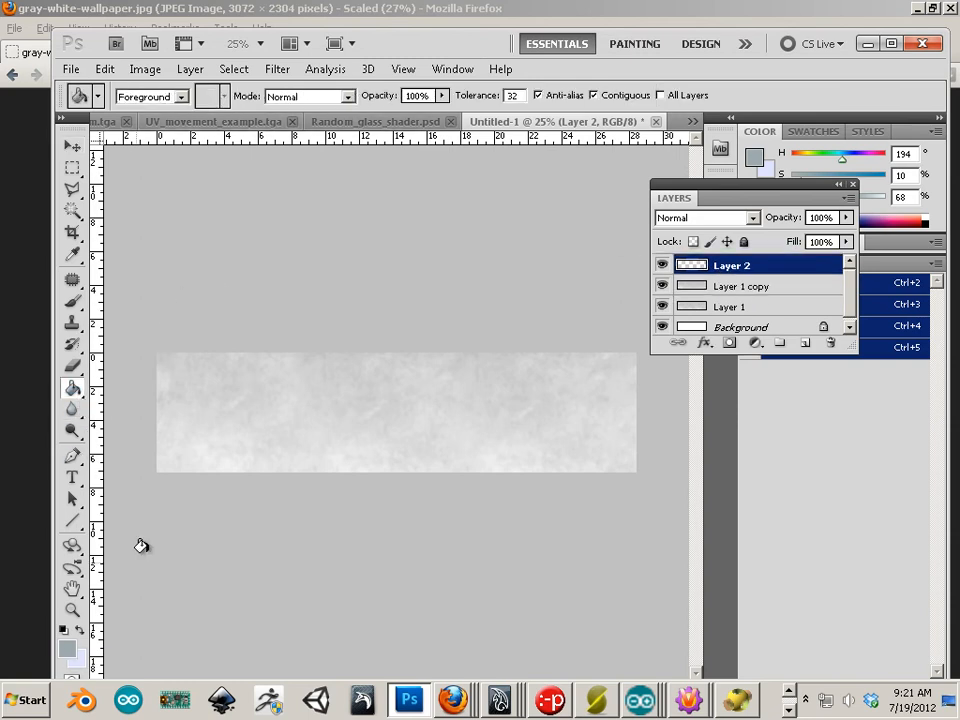
click(266, 403)
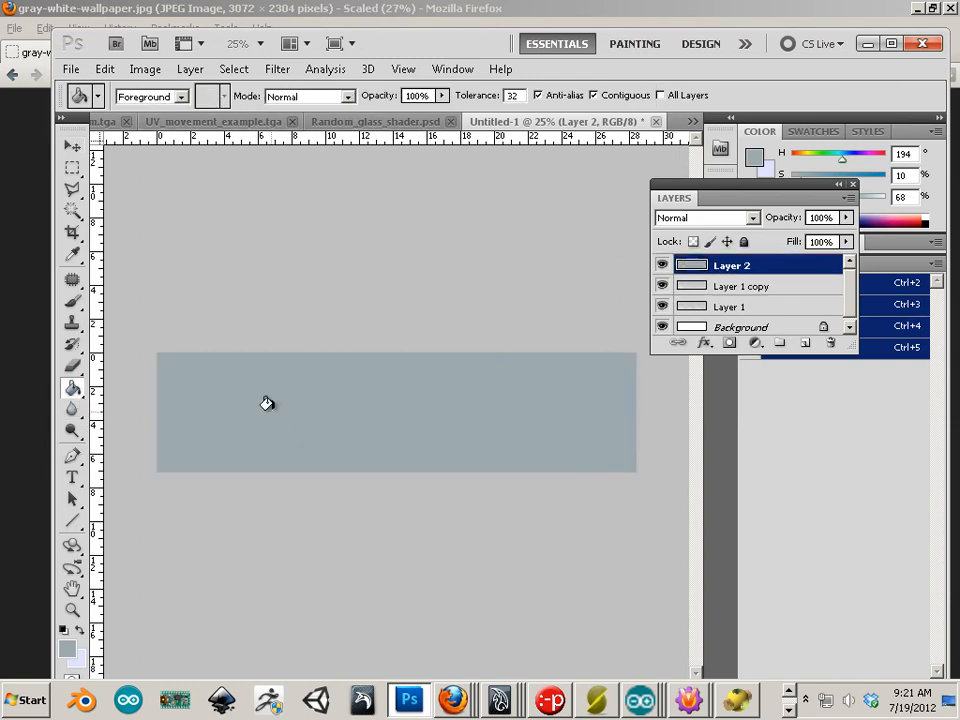
- Add light monochromatic noise with uniform distribution to Layer 2
click(277, 72)
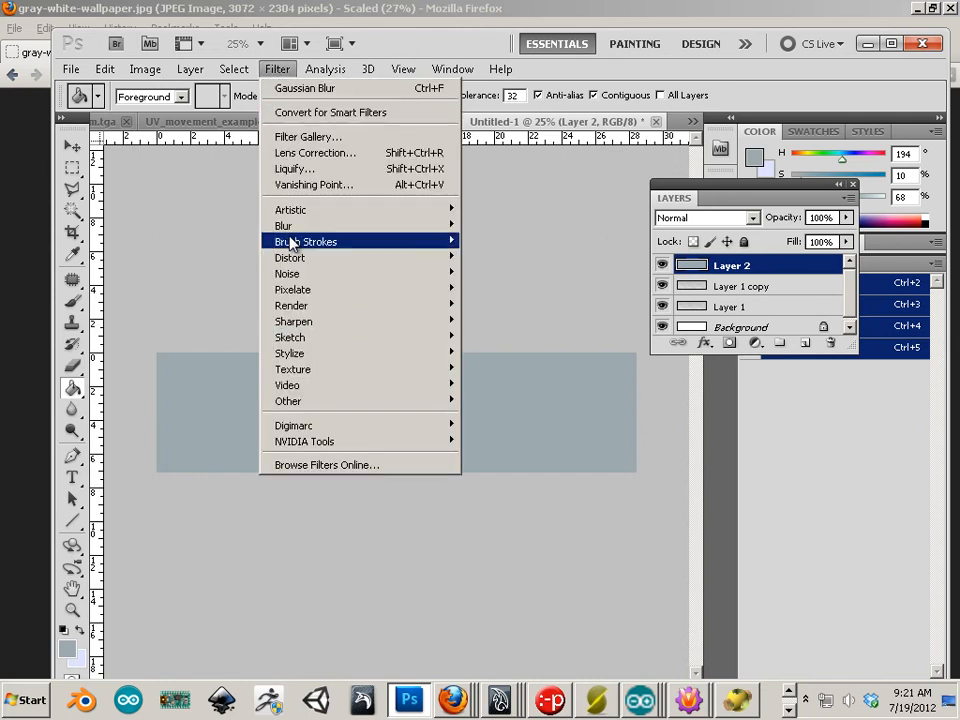
mouse_move(290, 244)
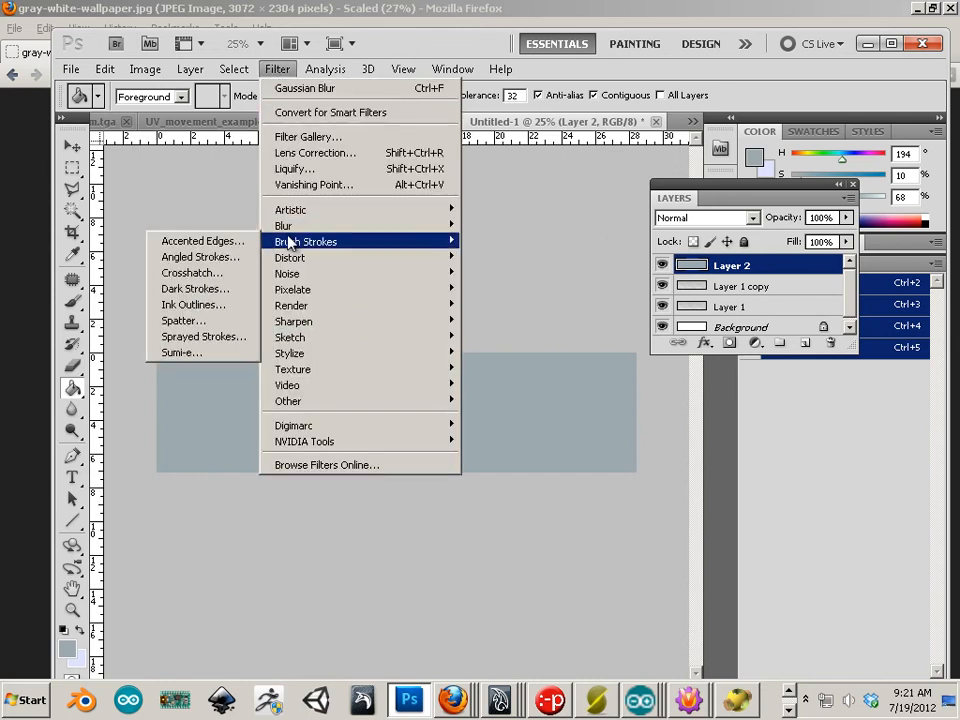
mouse_move(288, 273)
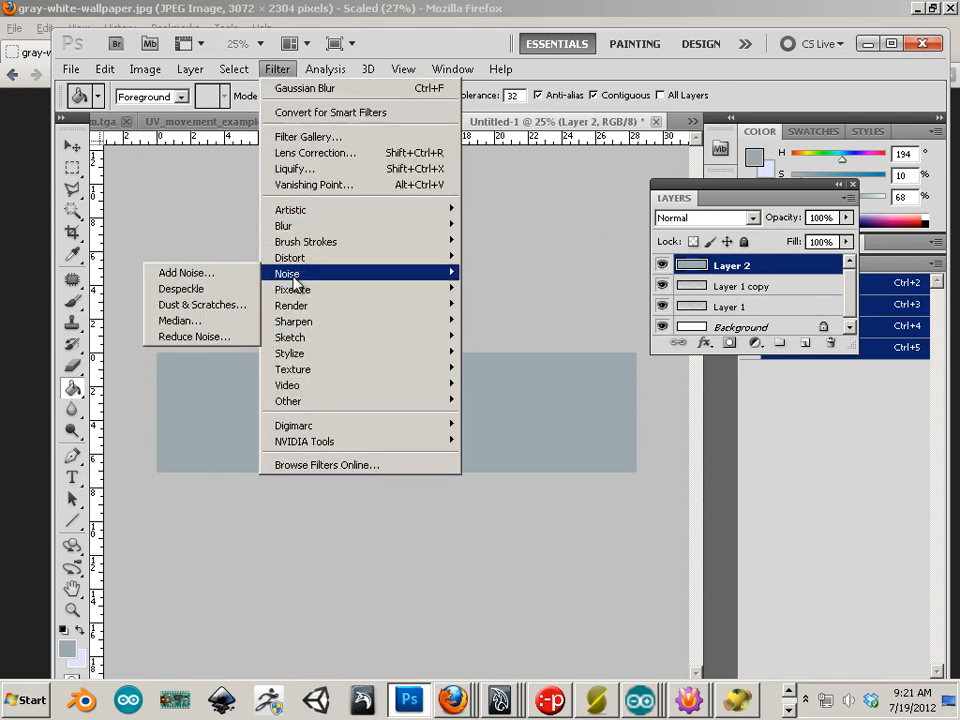
click(221, 273)
click(522, 565)
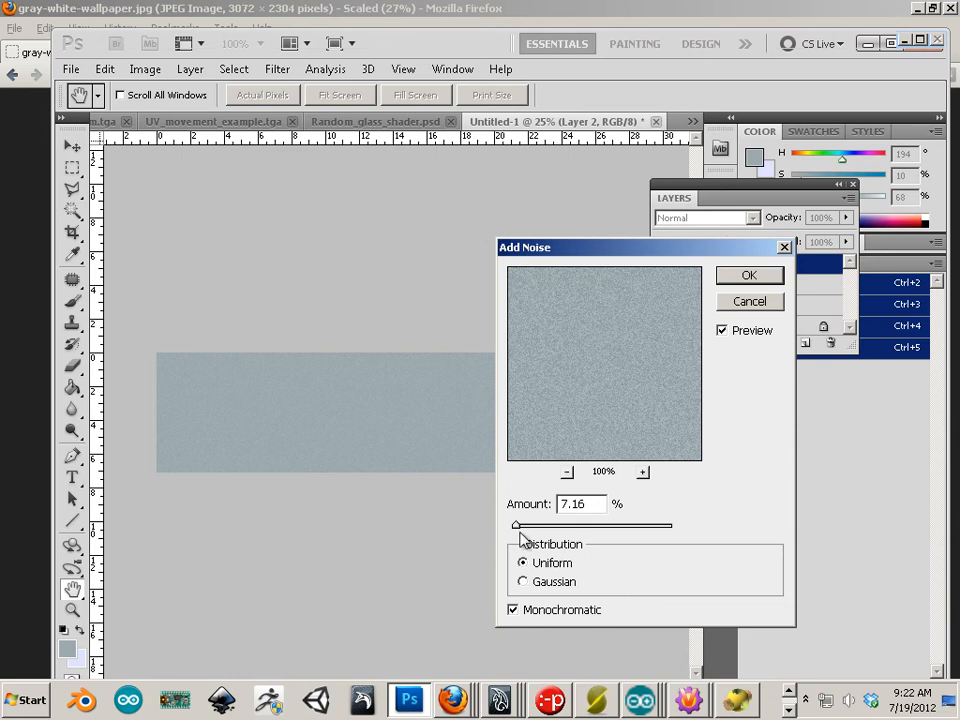
mouse_move(516, 526)
mouse_down()
mouse_move(572, 528)
mouse_move(518, 532)
mouse_up()
click(748, 275)
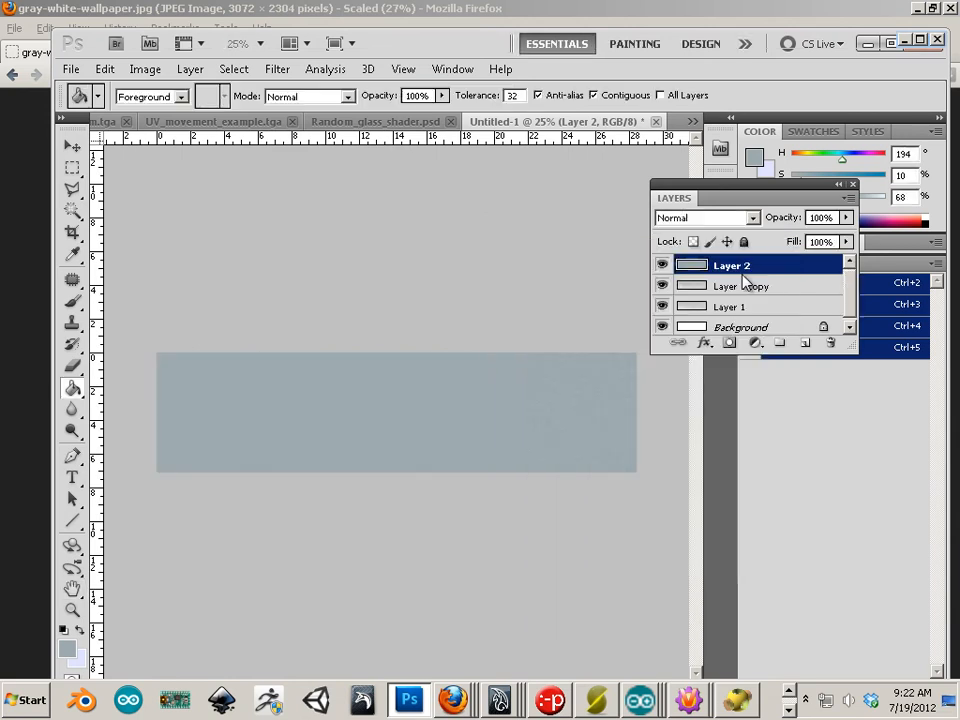
- Step through the blend modes for Layer 2, set it to Linear Burn, and lower its opacity to 43%
click(697, 220)
click(697, 220)
scroll(697, 220, down, 1)
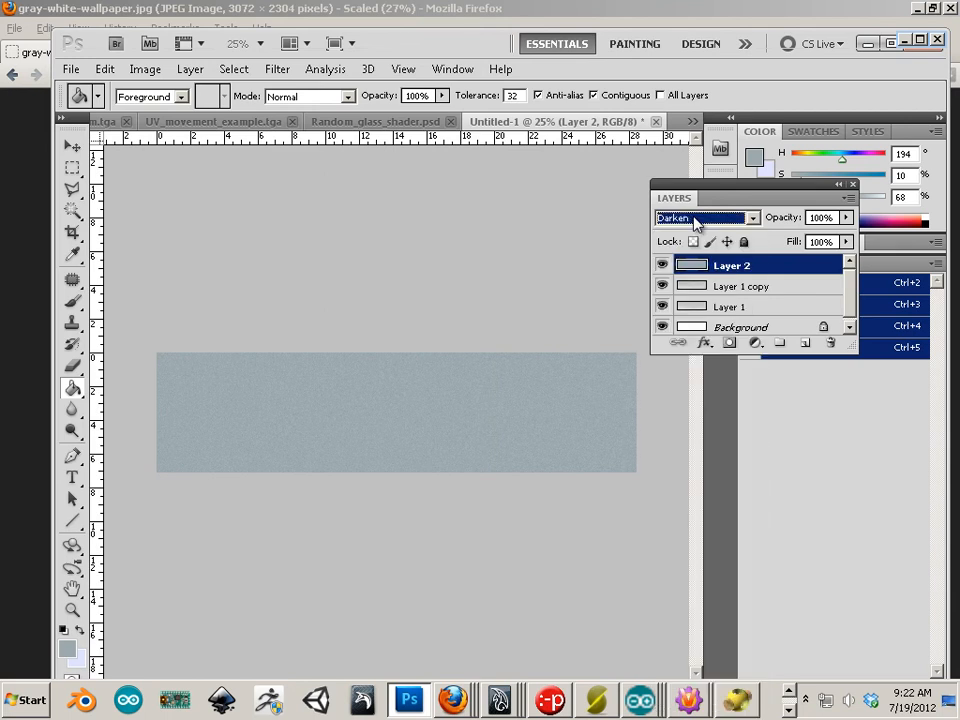
scroll(697, 222, down, 1)
scroll(697, 222, down, 1)
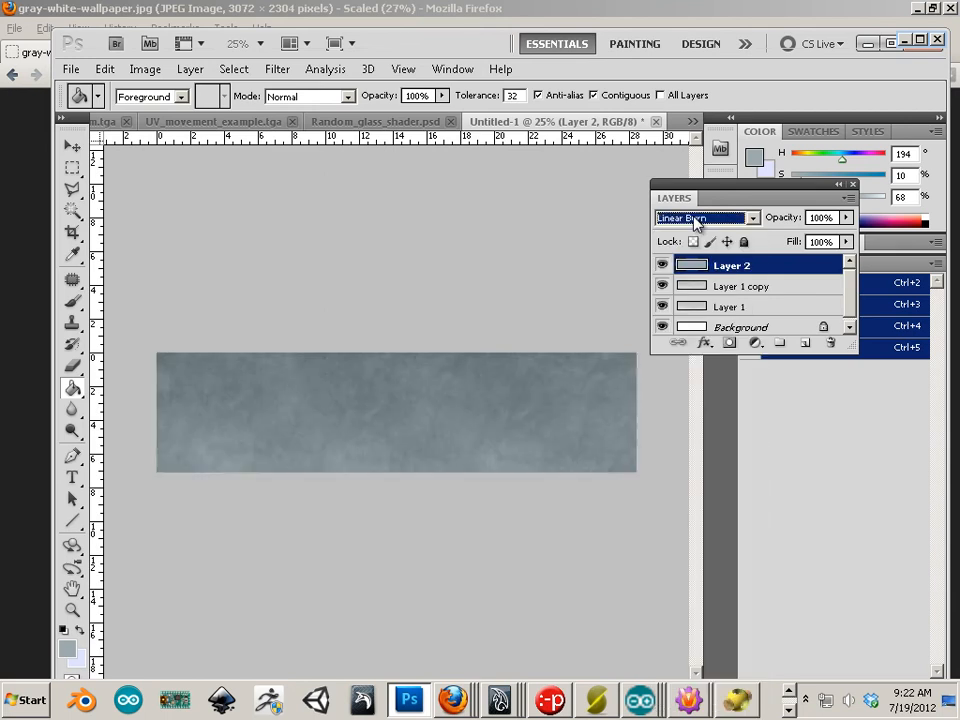
scroll(697, 222, down, 1)
scroll(697, 222, up, 1)
scroll(697, 222, down, 1)
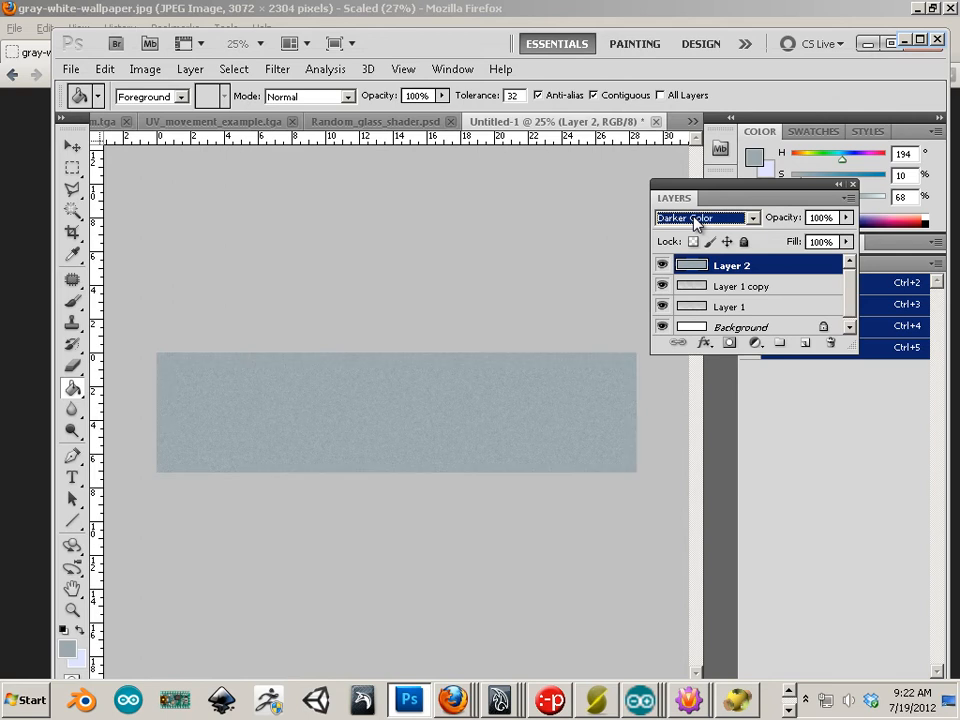
scroll(697, 222, up, 1)
scroll(697, 222, down, 1)
scroll(688, 222, down, 1)
scroll(688, 222, up, 3)
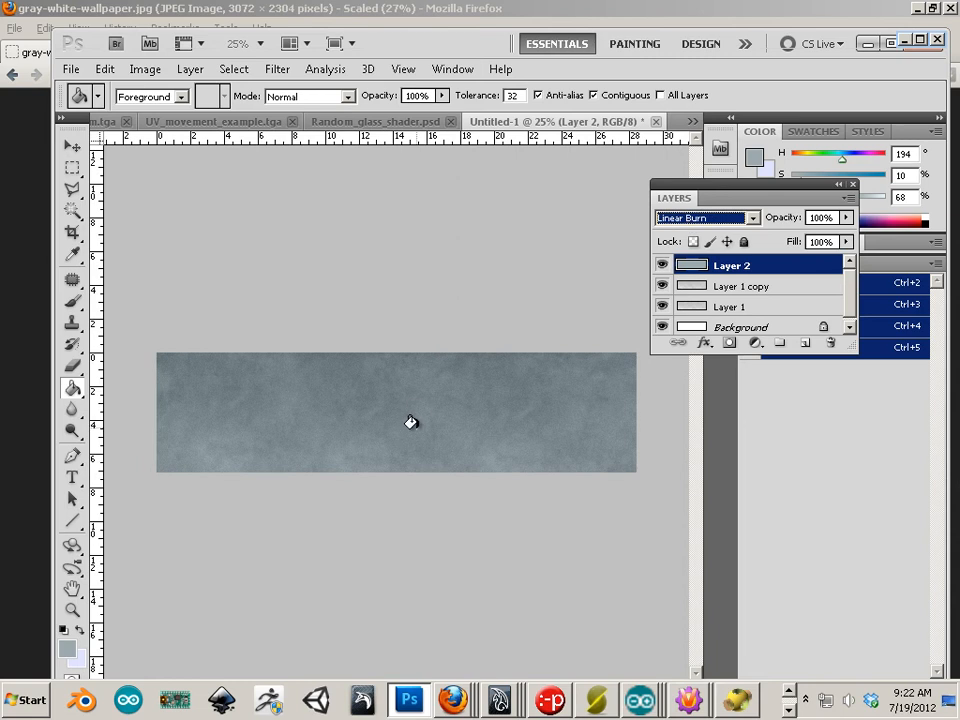
drag(846, 217, 796, 237)
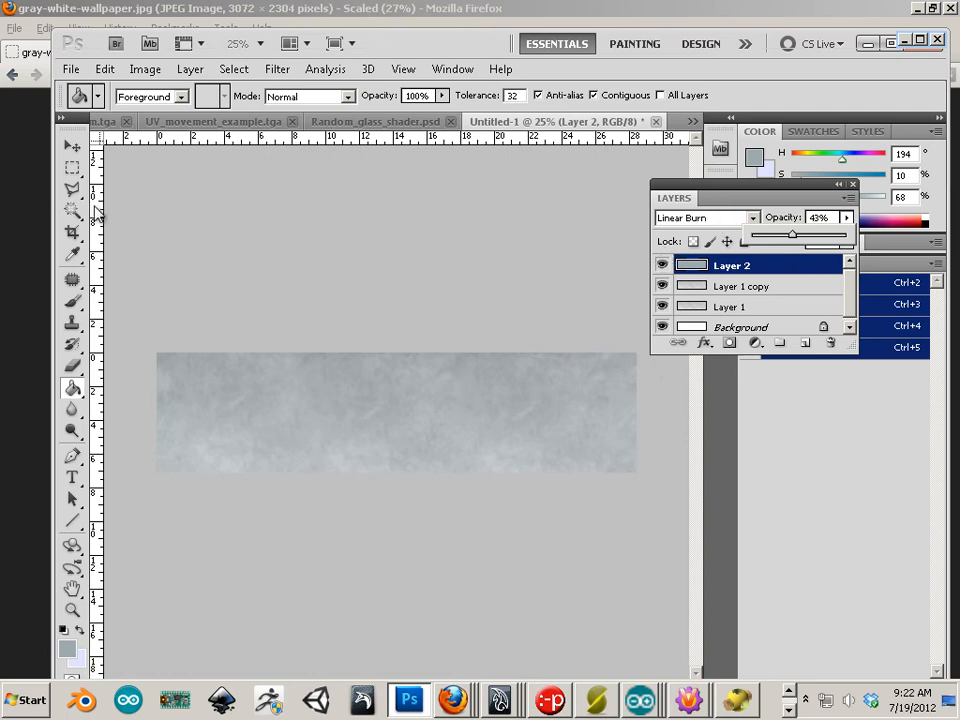
- Select the leftmost square of the canvas with a fixed-size rectangular marquee 512 px wide
click(73, 167)
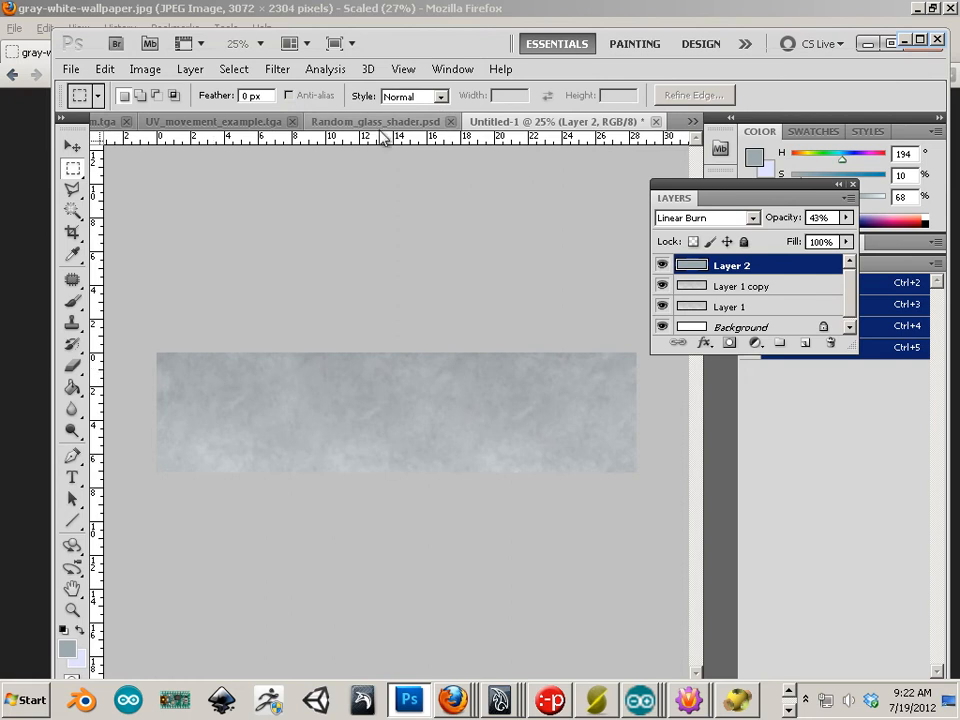
click(439, 97)
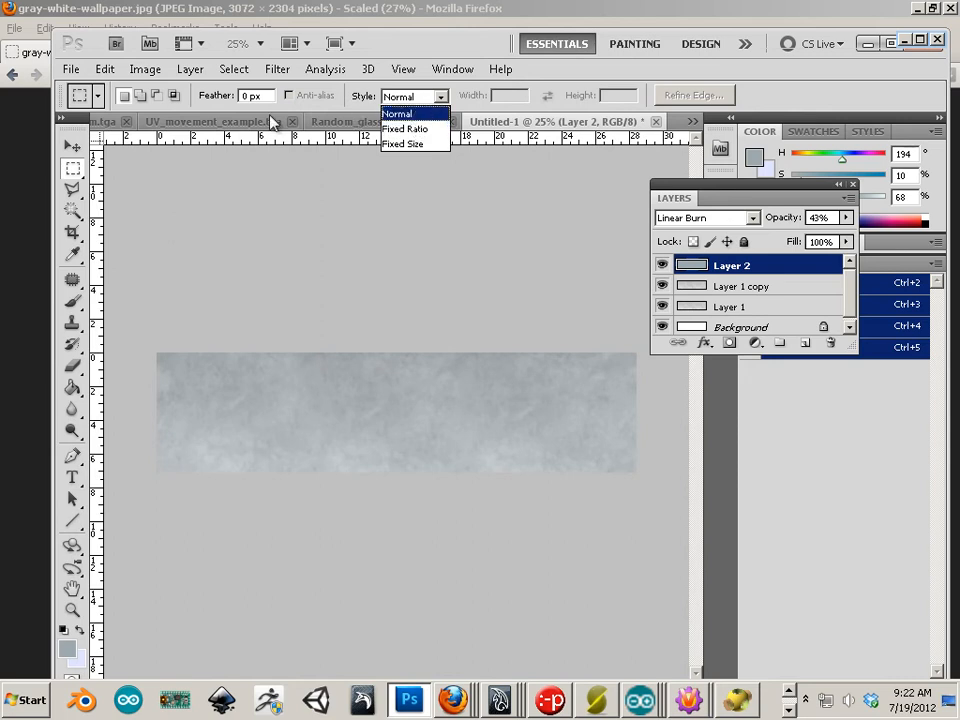
click(62, 172)
click(425, 98)
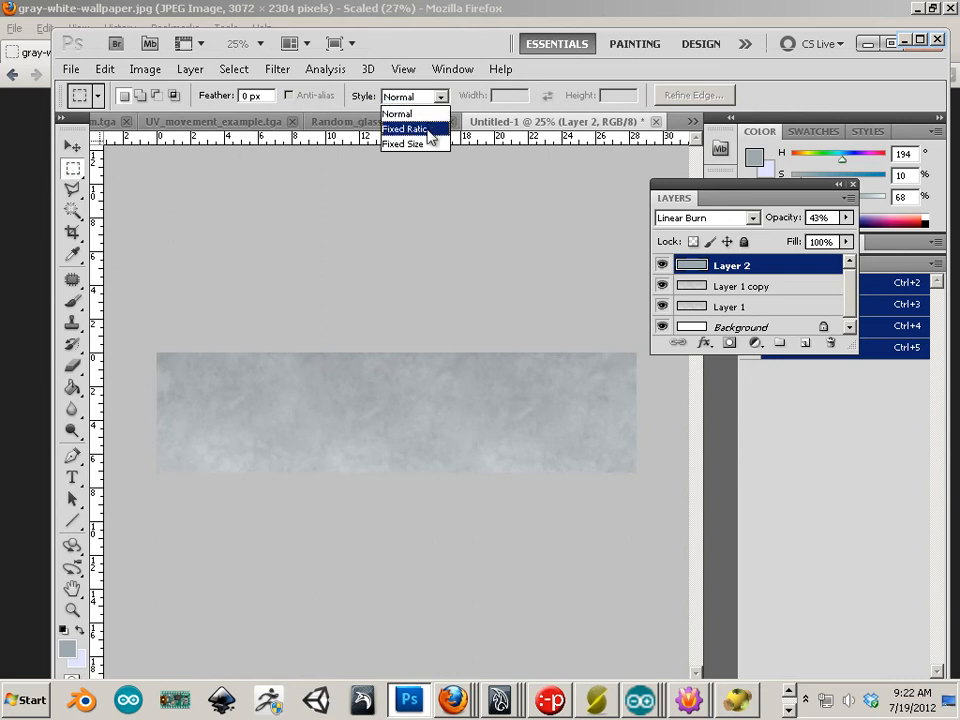
click(410, 144)
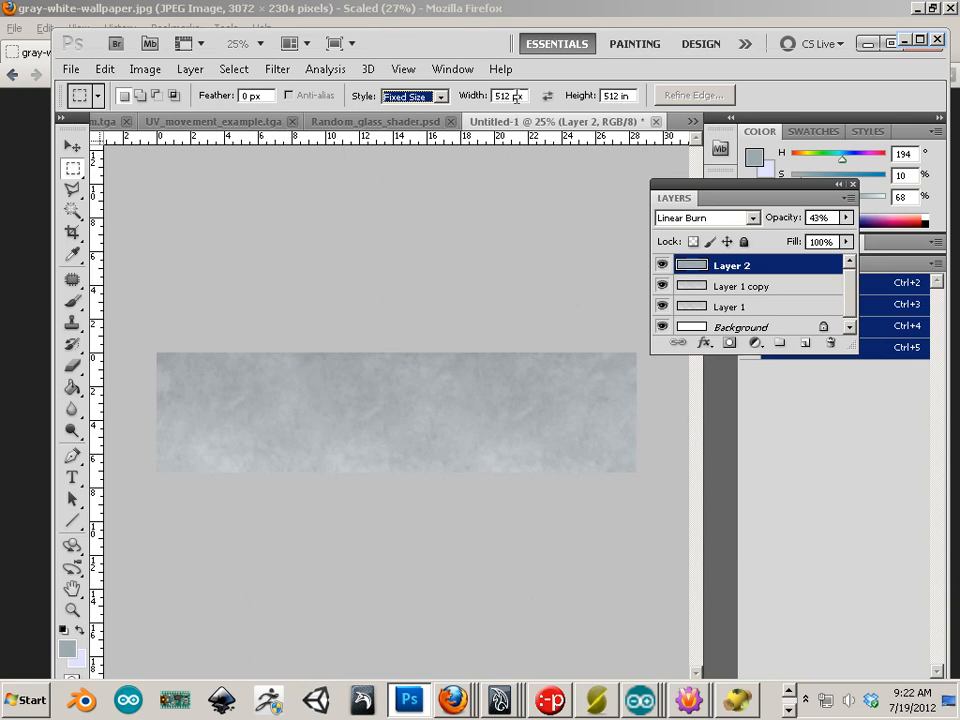
drag(170, 324, 146, 339)
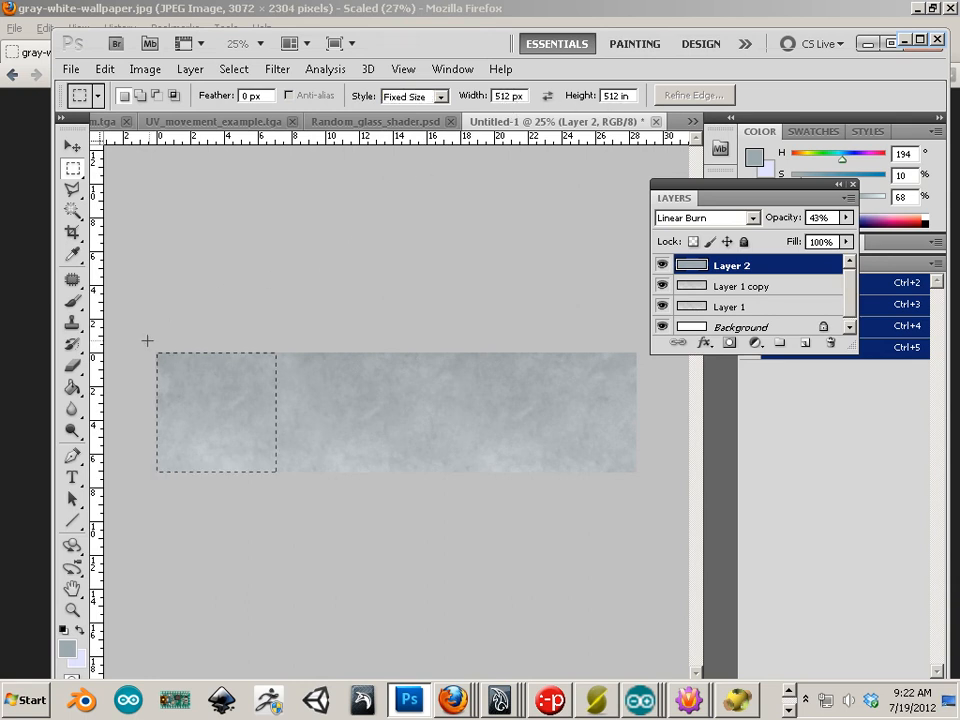
- Add a new layer above Layer 2 and fill the selected square with black
click(71, 388)
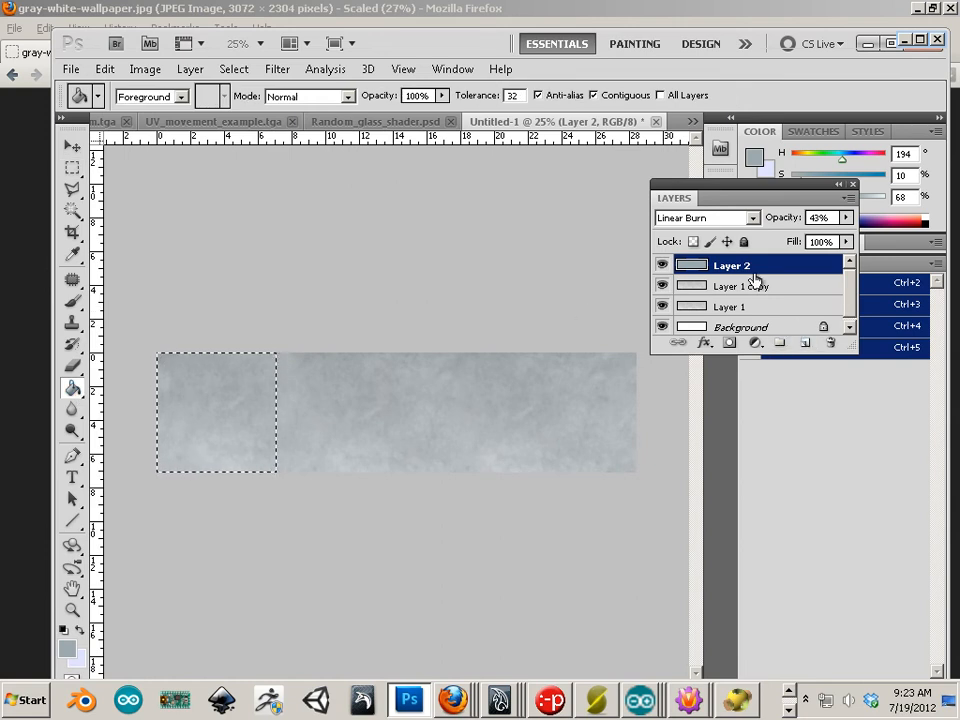
key(shift+alt+n)
click(807, 344)
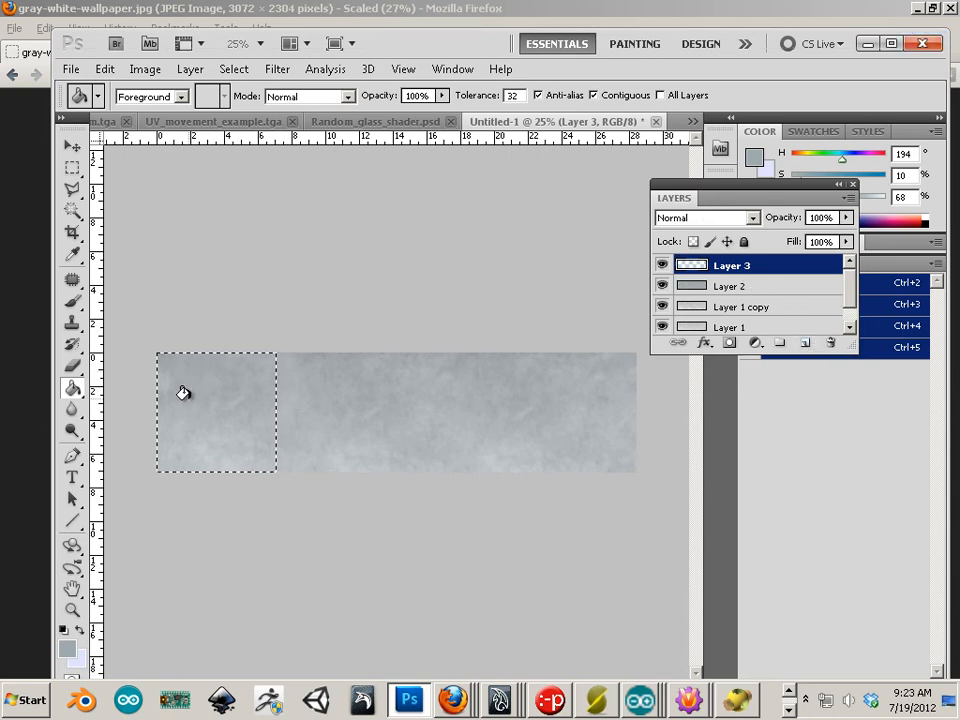
click(69, 650)
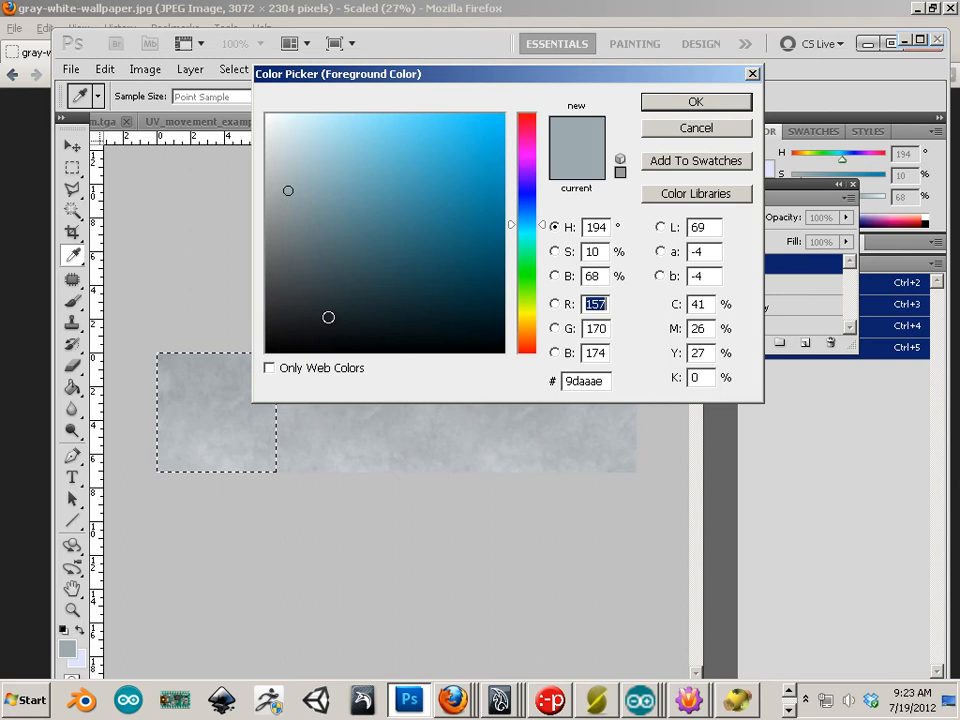
drag(328, 317, 247, 350)
click(695, 102)
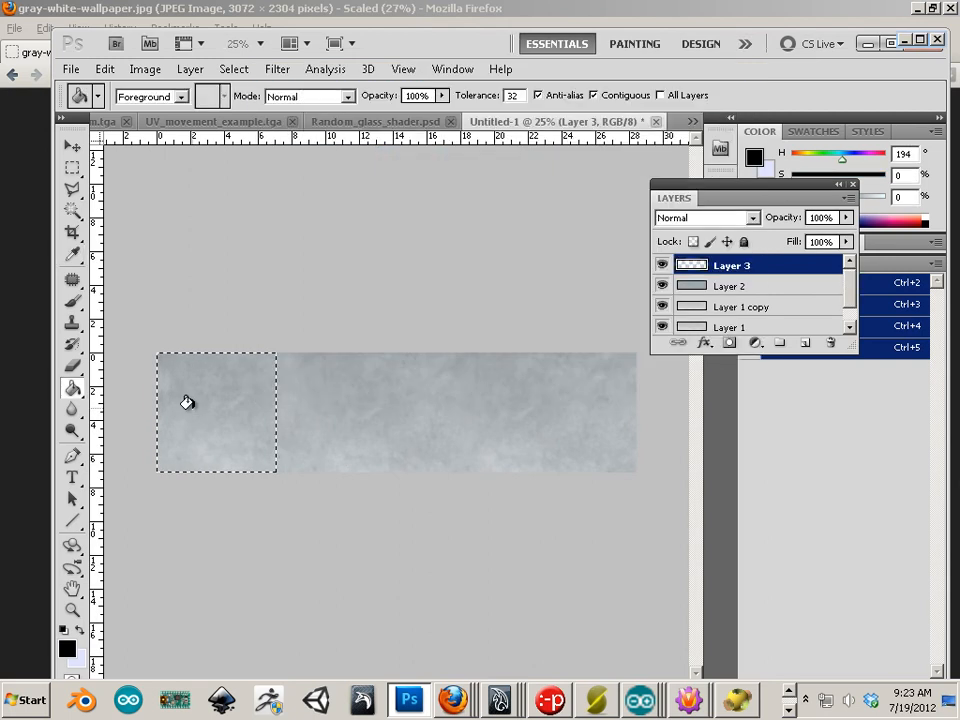
click(186, 405)
- Copy the black square into the adjacent second quarter of the canvas and fill the copy with the pale lavender swatch color
click(72, 147)
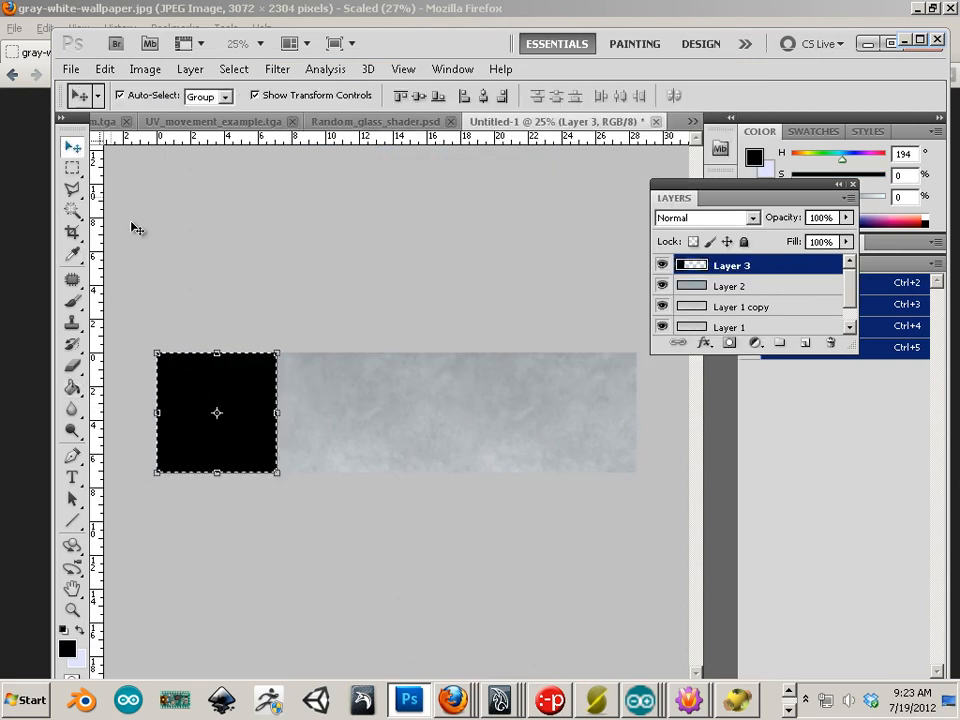
drag(237, 417, 364, 443)
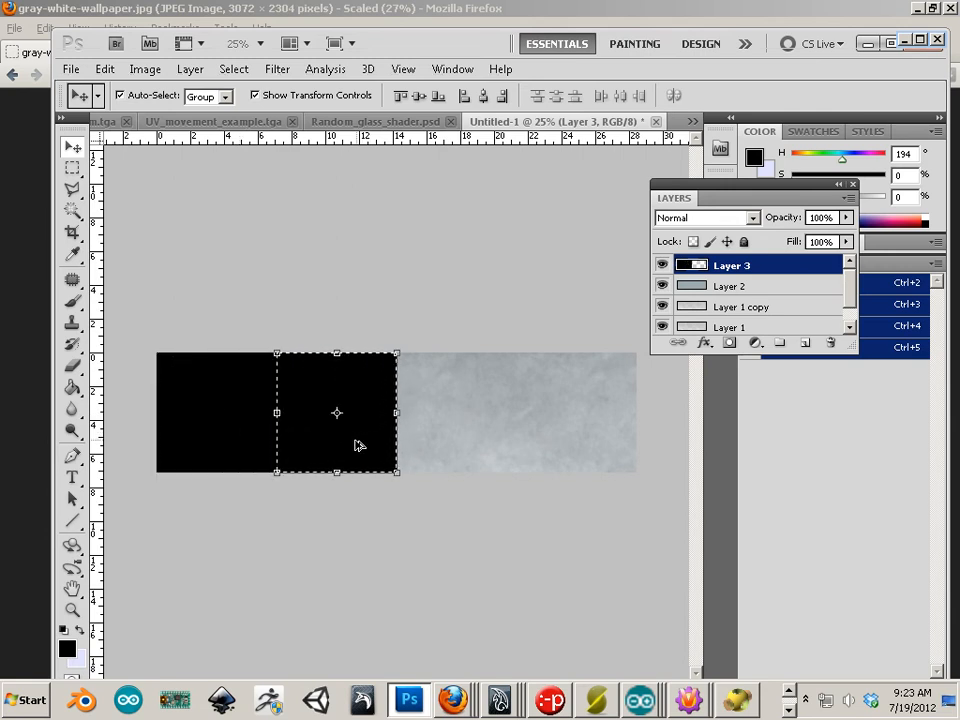
key(x)
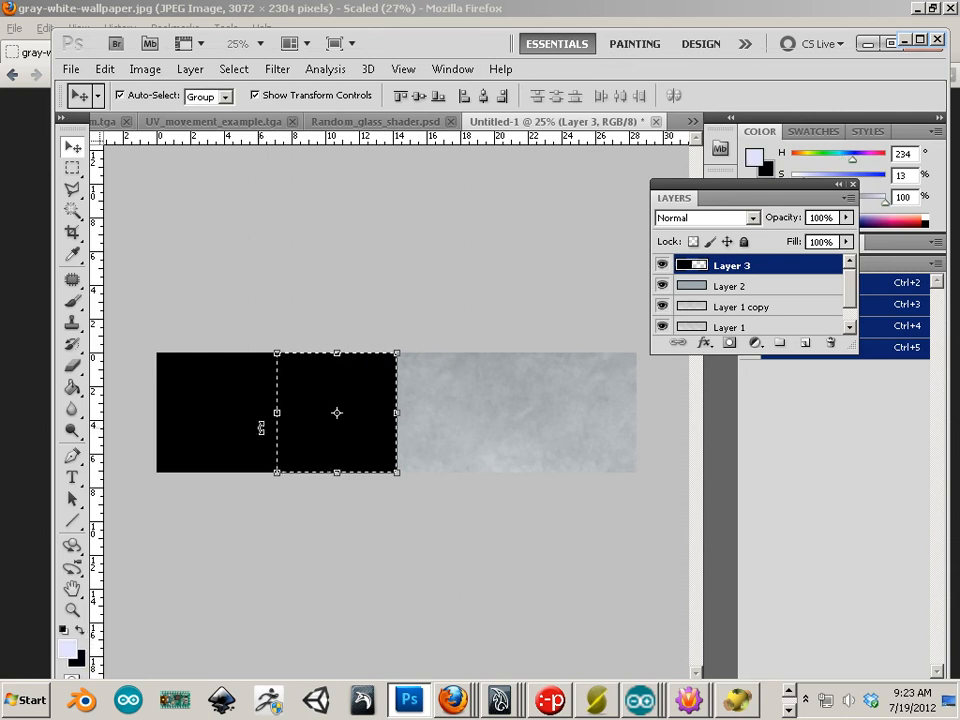
click(73, 388)
click(313, 369)
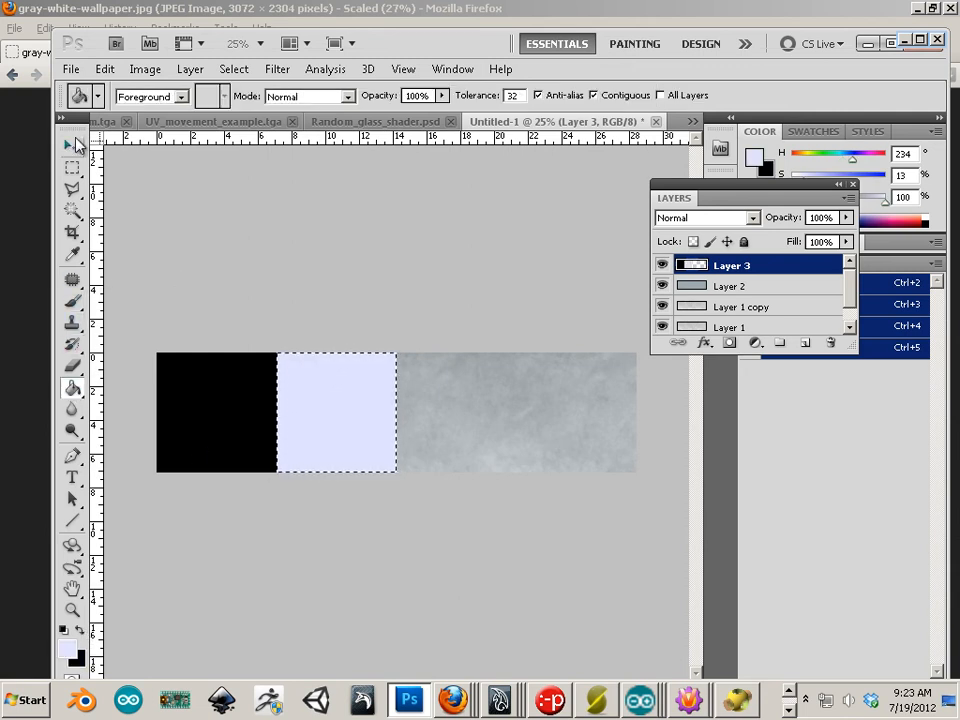
- Select the black and lavender squares with a Normal-style rectangular marquee and copy the pair onto the remaining half of the canvas
click(72, 147)
click(73, 169)
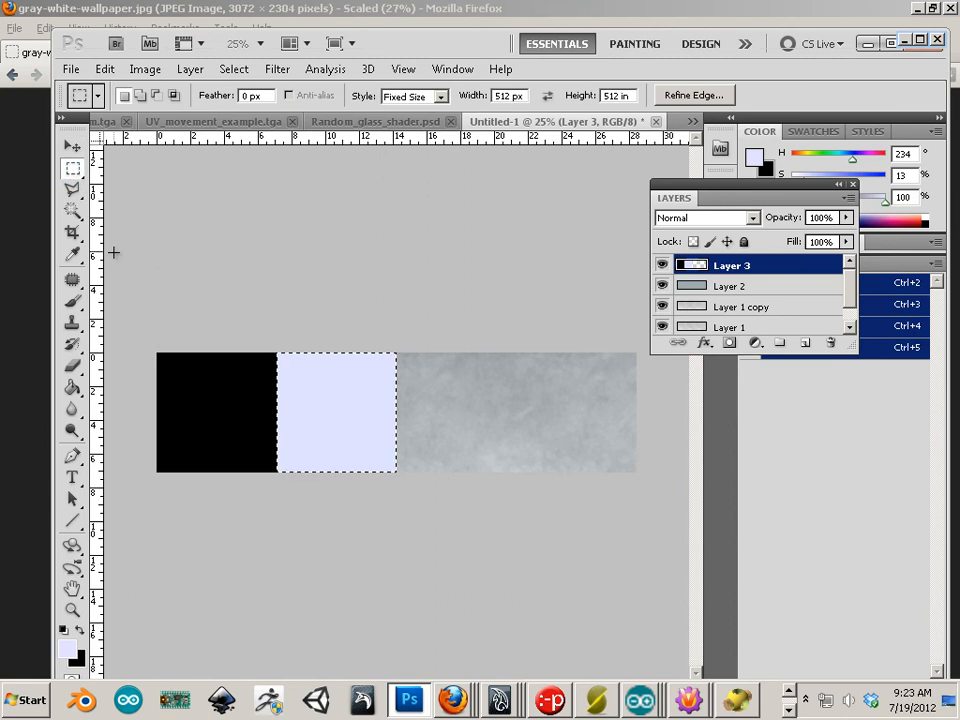
drag(118, 277, 326, 516)
click(440, 96)
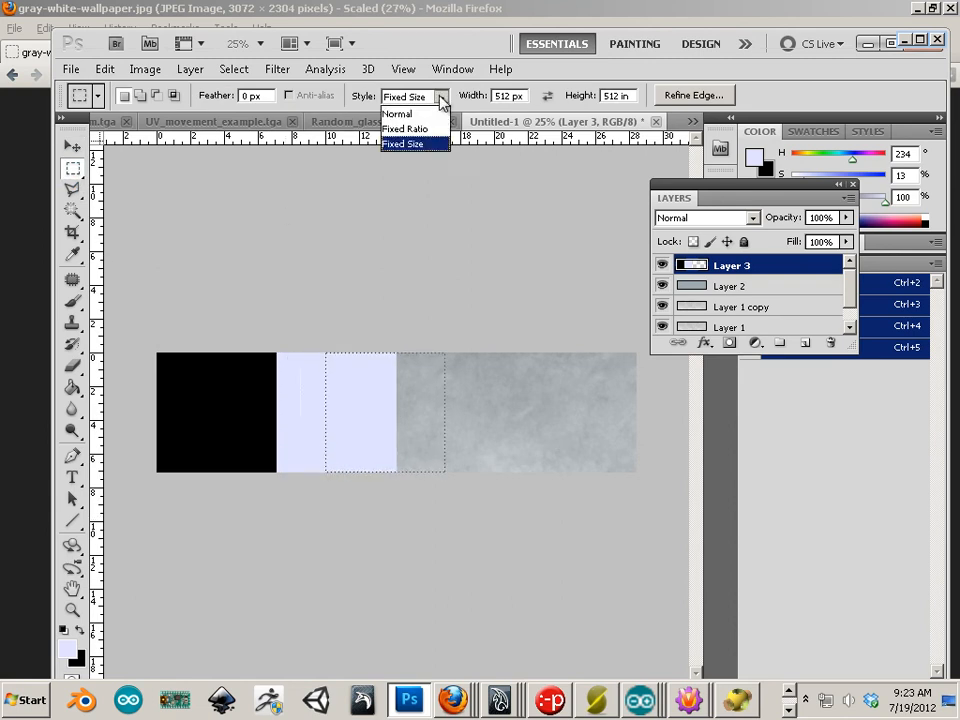
click(431, 114)
drag(157, 353, 392, 489)
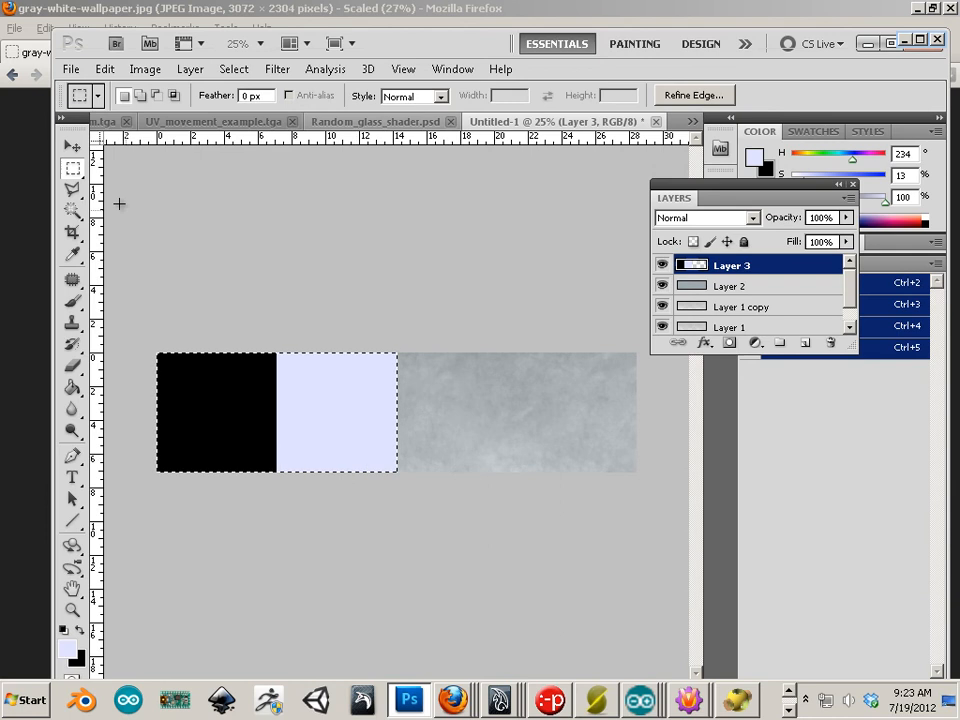
key(v)
drag(319, 444, 557, 446)
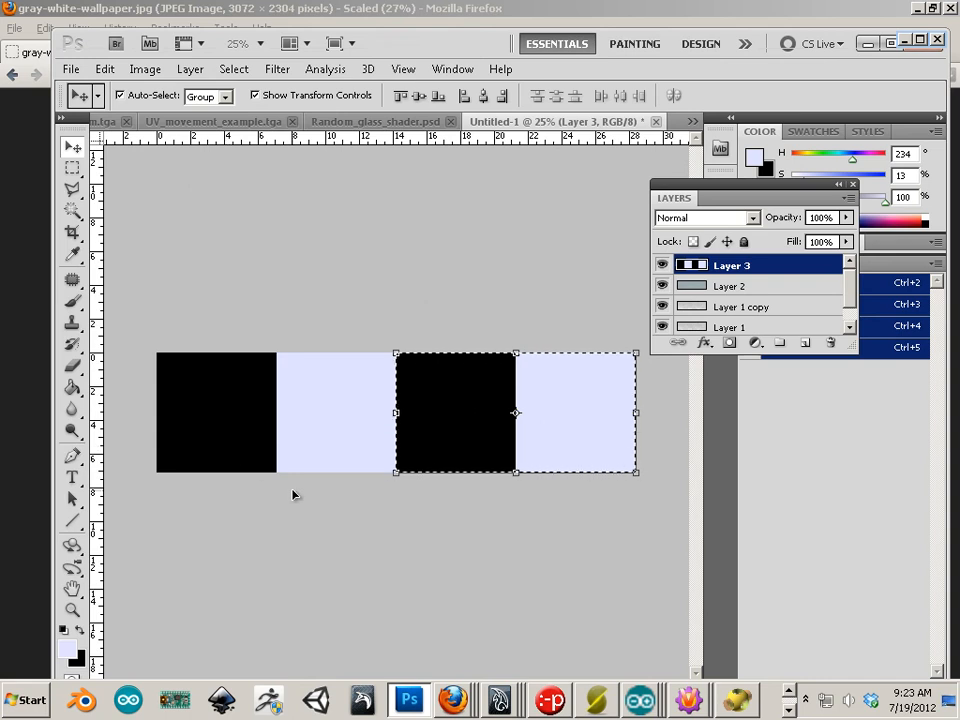
- Add a new layer above Layer 3 and clear the selection
click(72, 190)
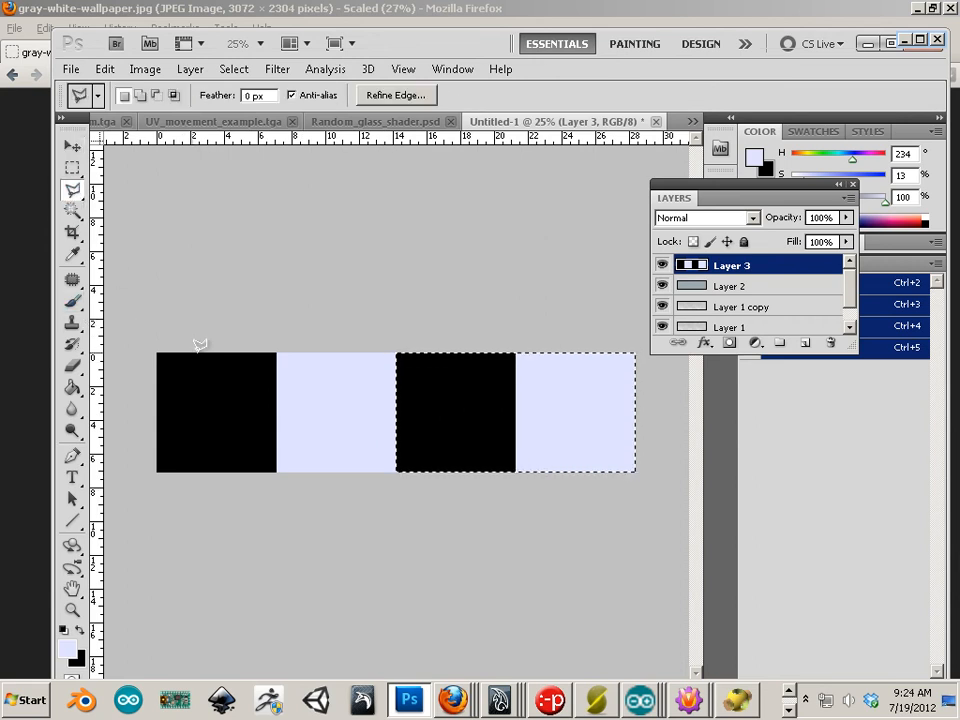
click(806, 344)
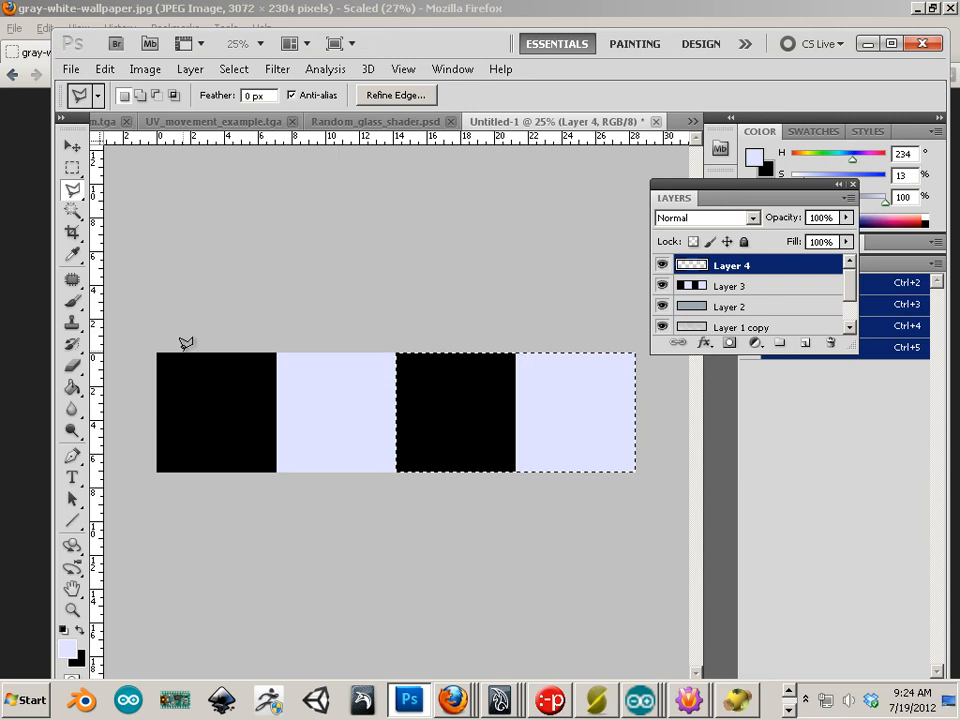
click(234, 70)
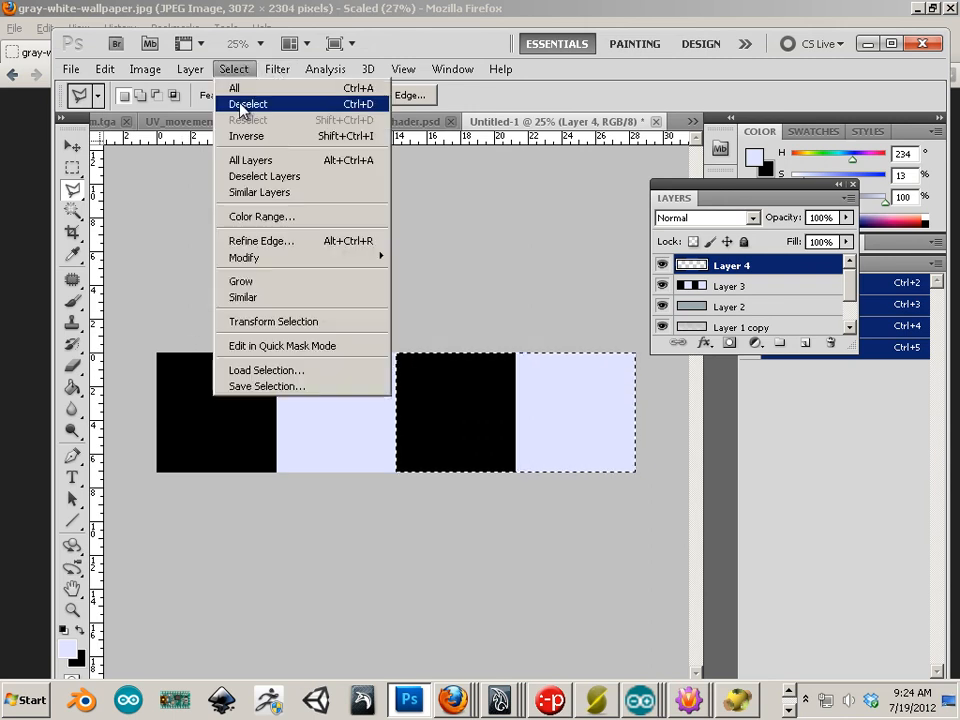
click(241, 105)
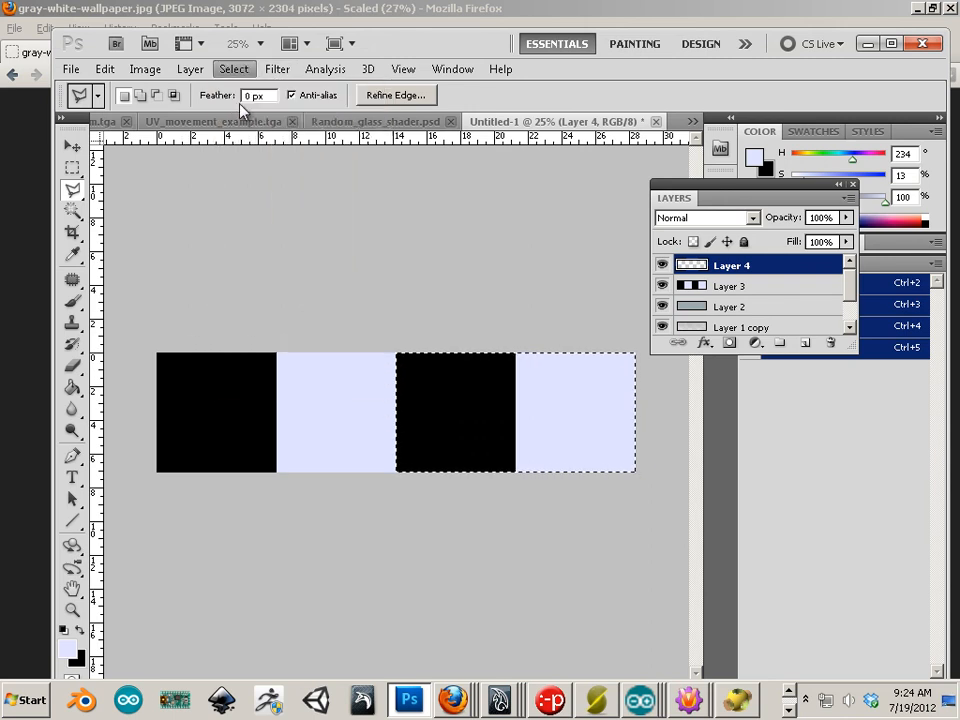
- Outline a jagged polygonal lasso selection across all four guide squares, shaping pointed glass shards that hang from the canvas's upper edge
click(198, 353)
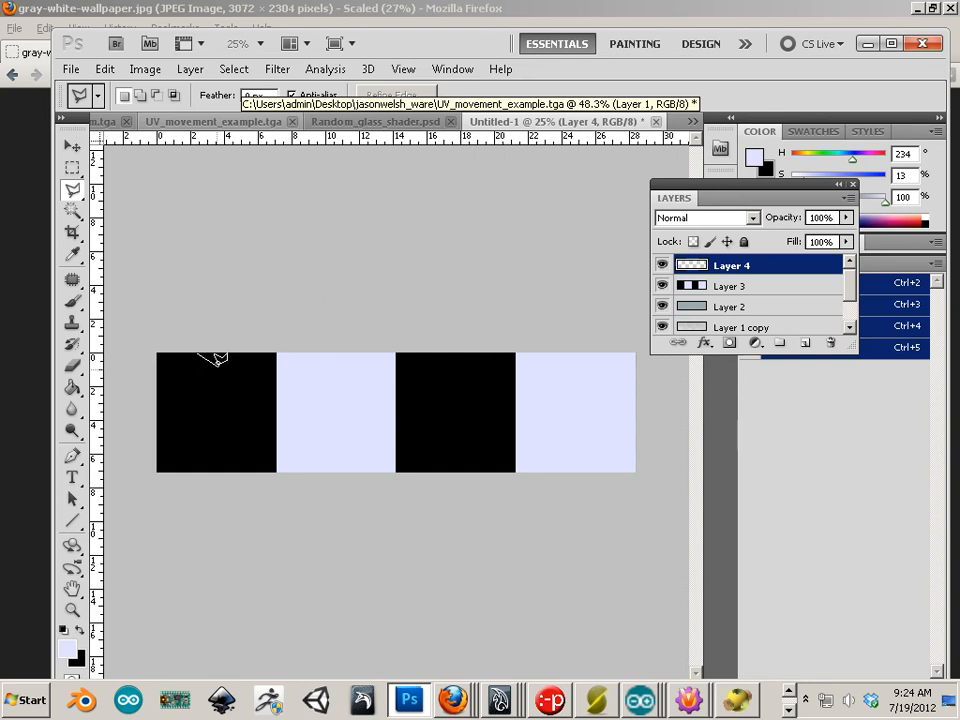
click(222, 395)
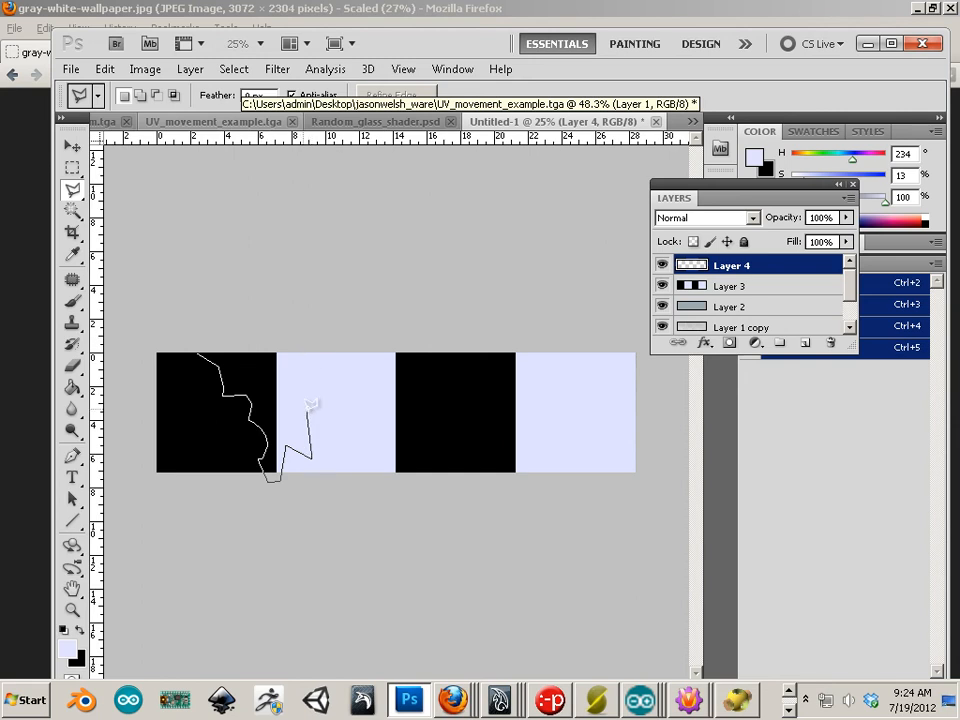
click(320, 441)
click(373, 374)
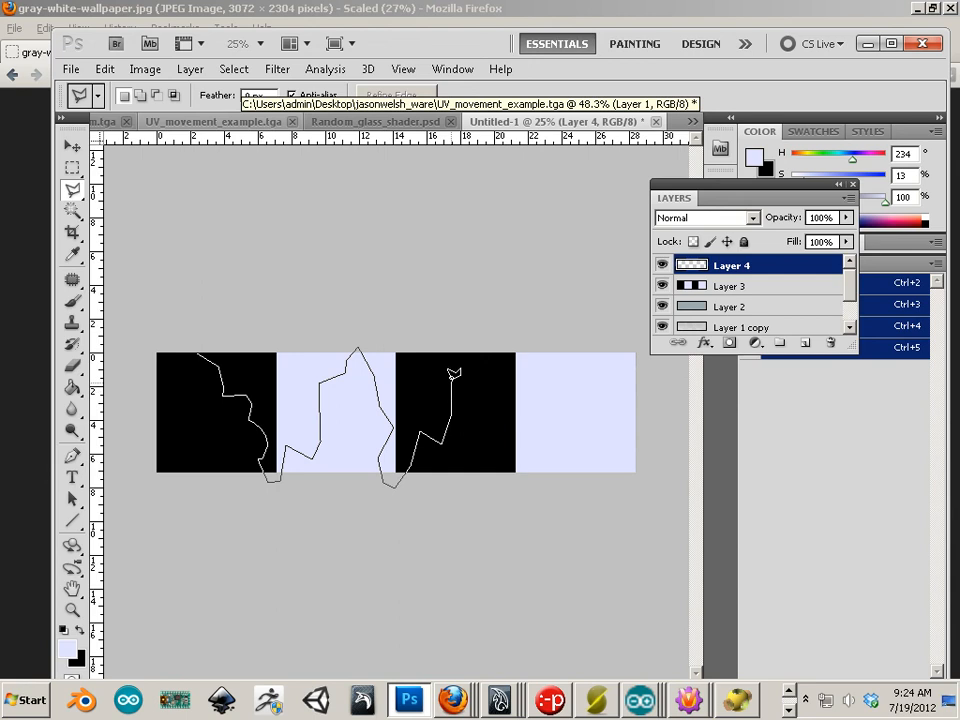
click(493, 304)
click(518, 322)
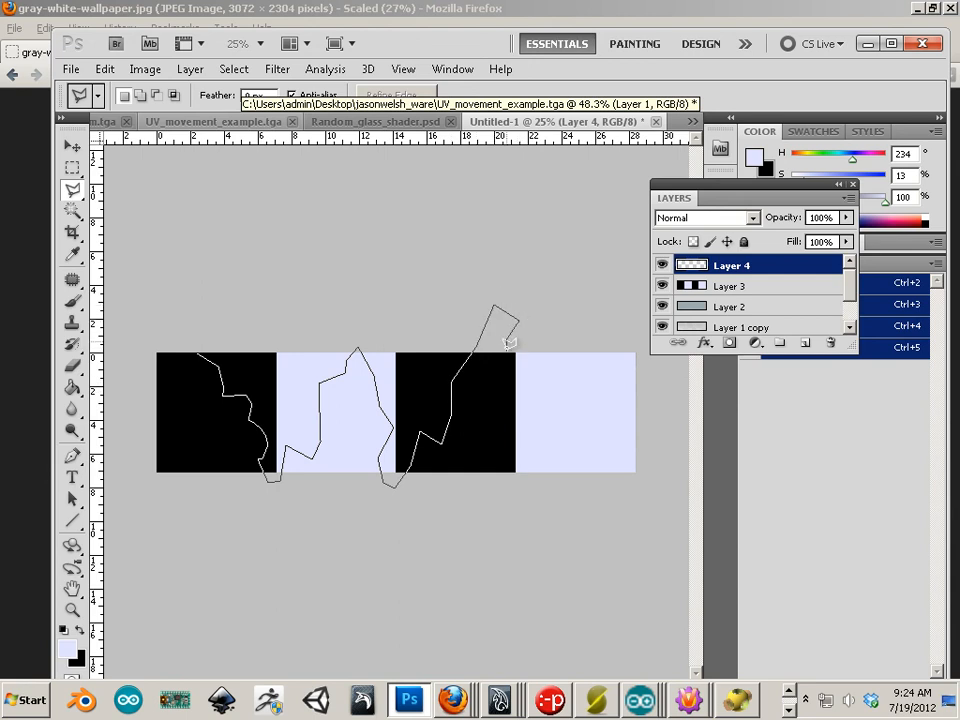
click(527, 408)
click(558, 492)
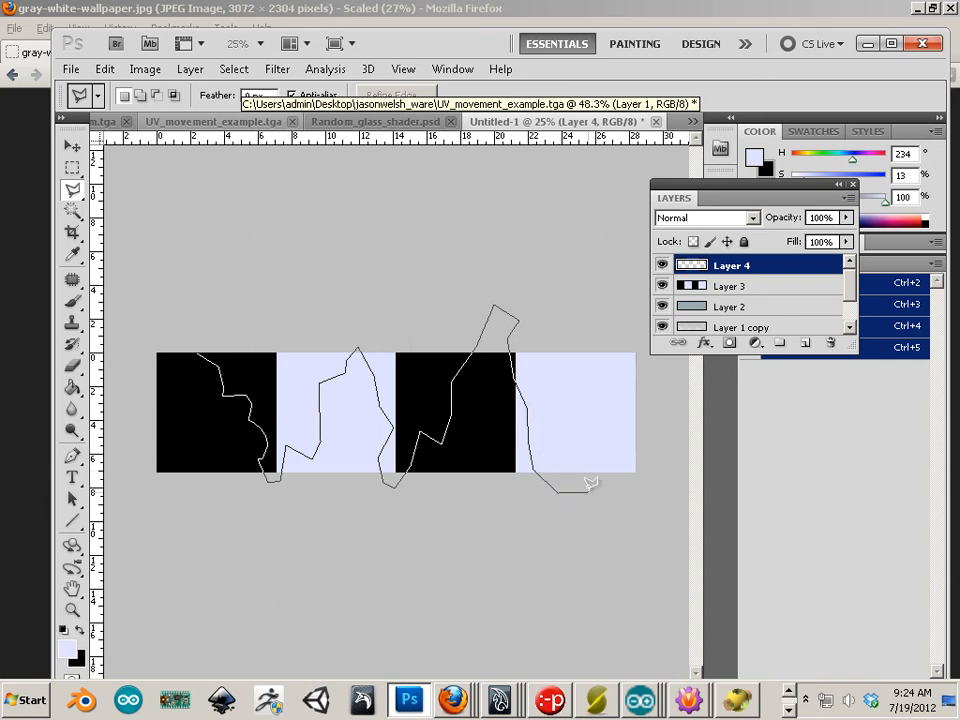
click(588, 492)
click(594, 406)
click(633, 286)
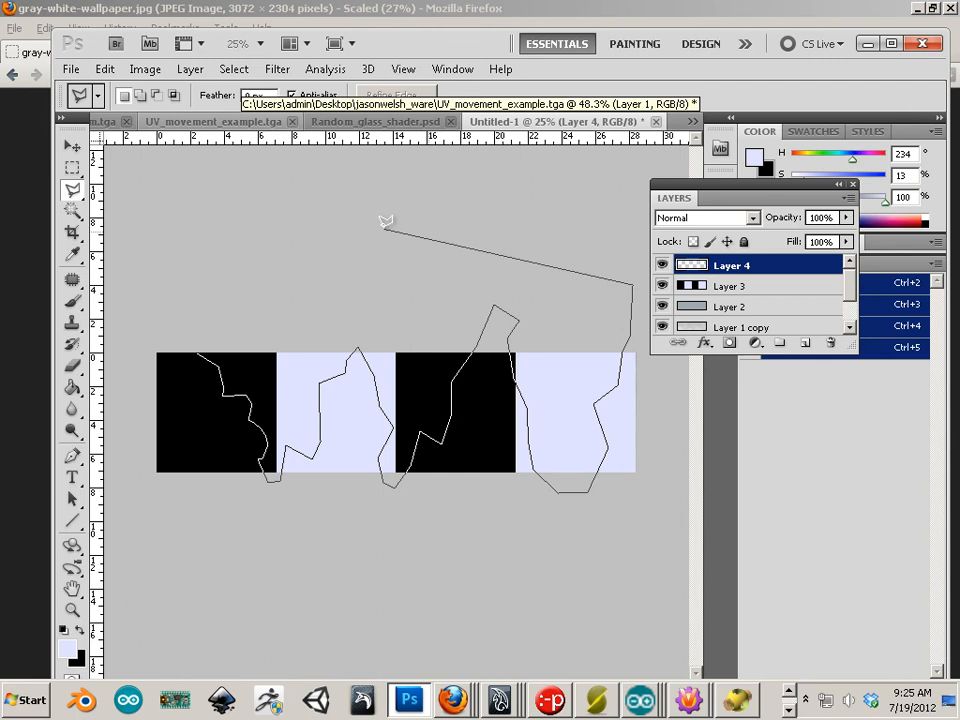
click(150, 289)
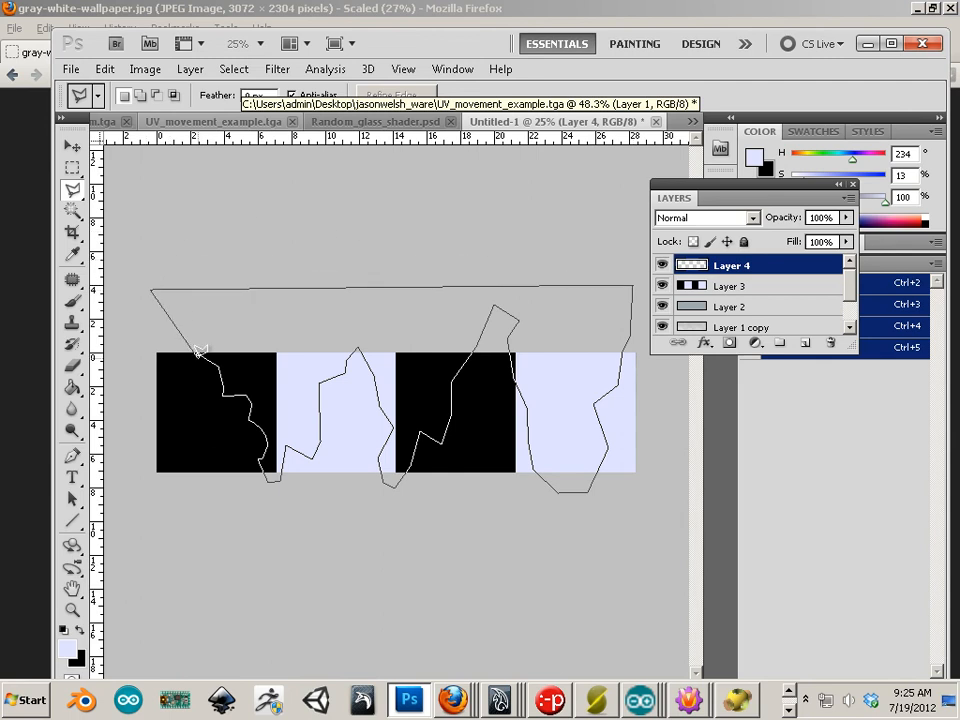
click(199, 349)
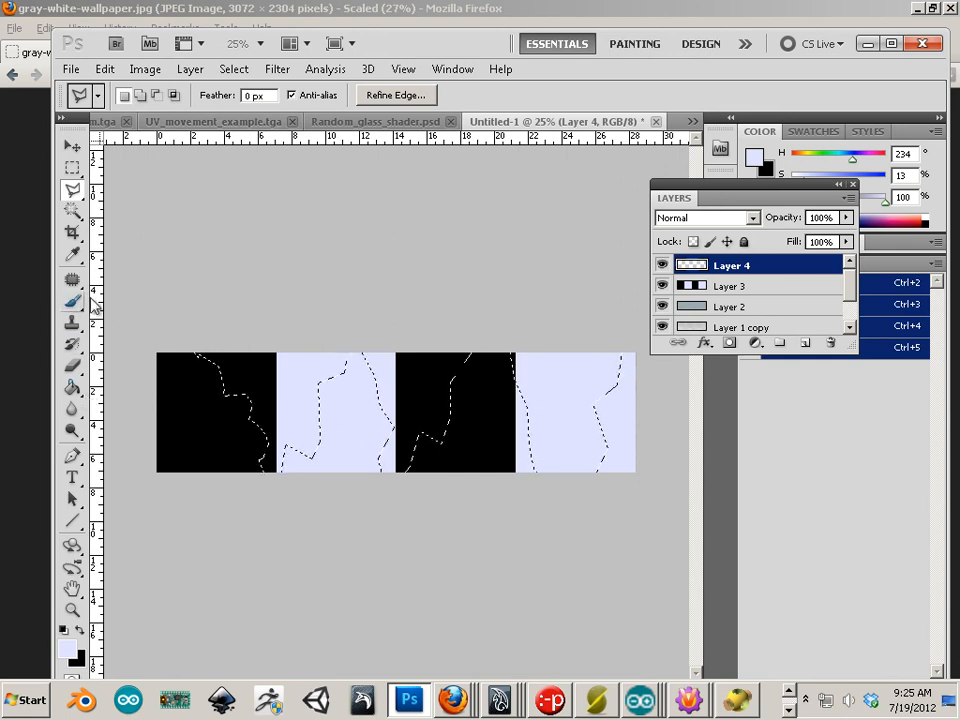
- Switch to the Brush and set the foreground color to the neutral gray 9a9a9a
key(b)
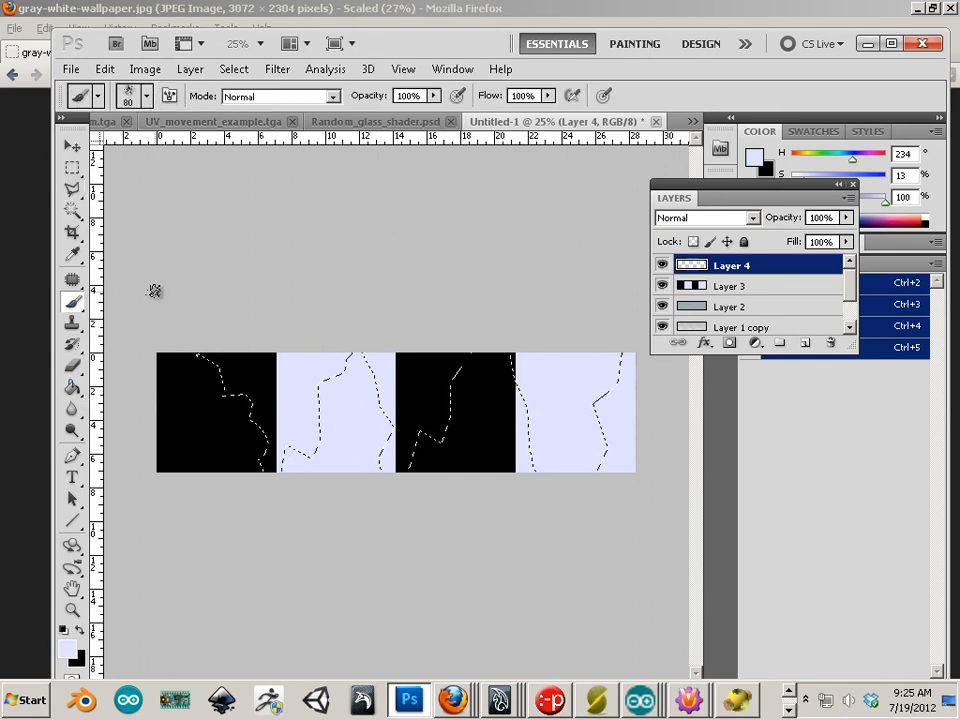
click(67, 650)
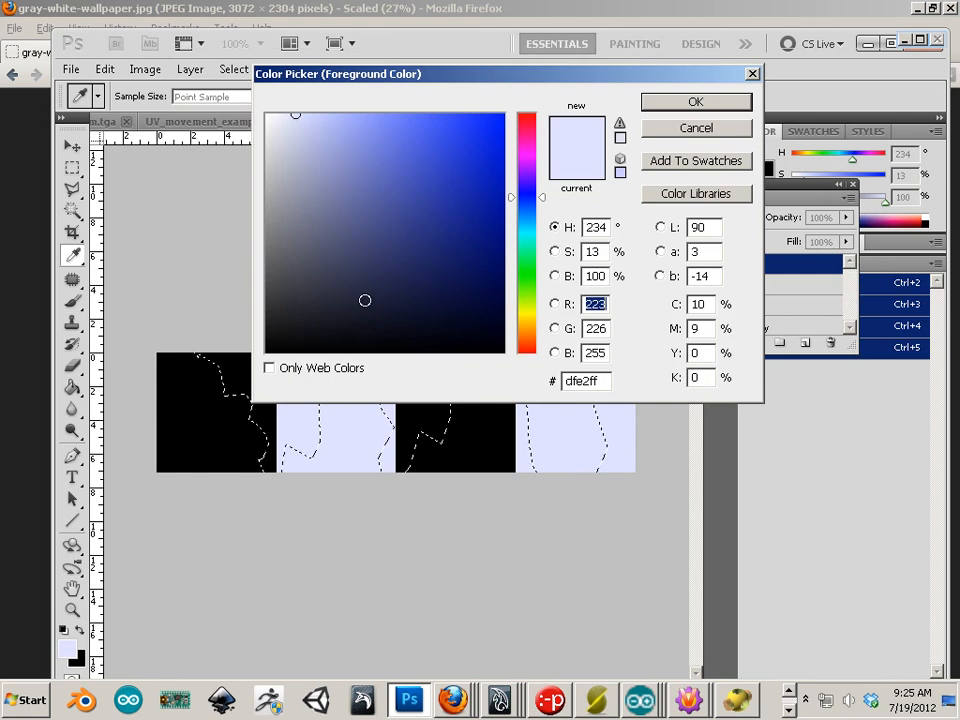
drag(364, 300, 156, 208)
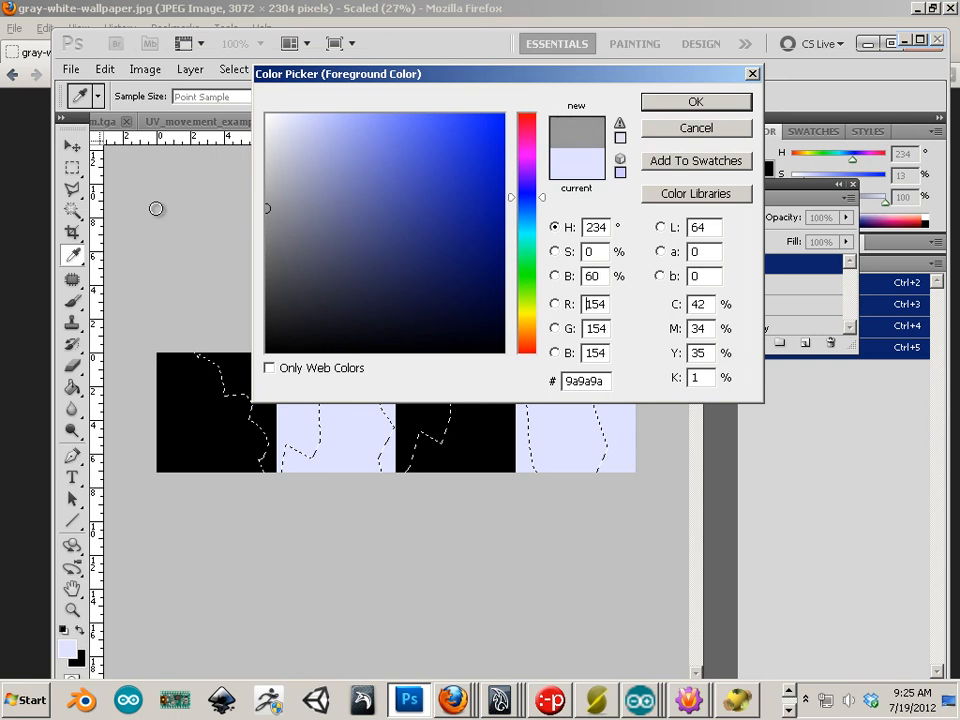
click(684, 104)
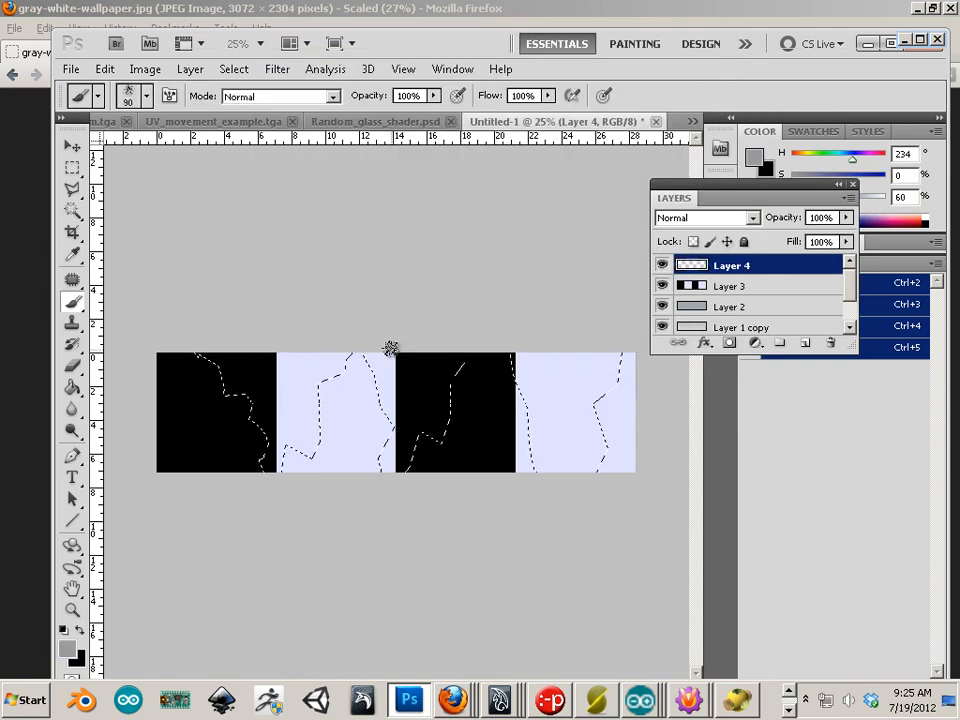
- Enlarge the brush to 1000 px and paint the whole jagged selection on Layer 4 gray
key(bracketright)
key(bracketright)
key(bracketright)
key(bracketright)
key(bracketright)
key(bracketright)
key(bracketright)
key(bracketright)
key(bracketright)
key(bracketright)
key(bracketright)
key(bracketright)
key(bracketright)
key(bracketright)
mouse_move(328, 362)
mouse_down()
mouse_move(280, 437)
mouse_move(229, 362)
mouse_move(374, 333)
mouse_move(542, 400)
mouse_move(475, 393)
mouse_move(615, 441)
mouse_move(446, 444)
mouse_move(632, 479)
mouse_move(643, 463)
mouse_move(347, 447)
mouse_move(254, 511)
mouse_move(169, 371)
mouse_move(269, 291)
mouse_up()
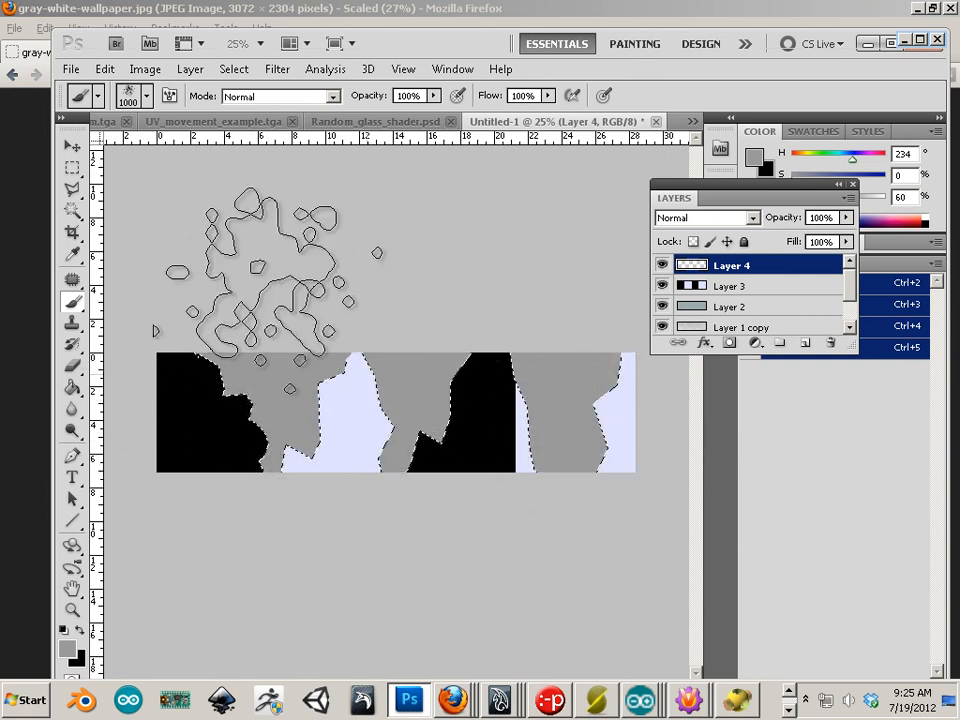
- Invert the selection, paint the area around the gray shards black, and clear the selection
click(238, 69)
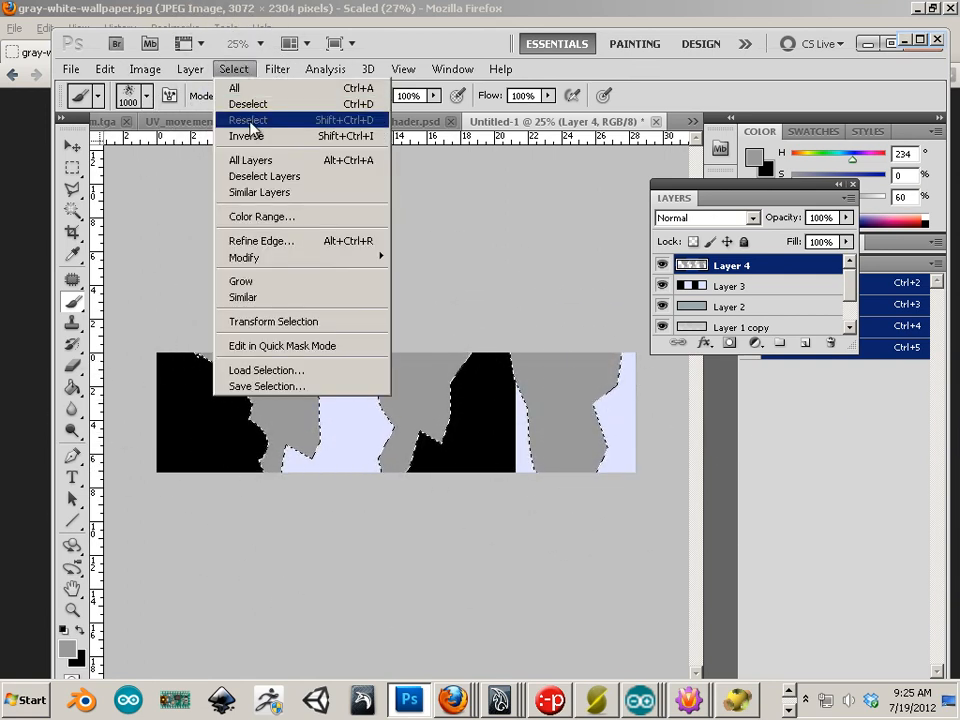
click(252, 136)
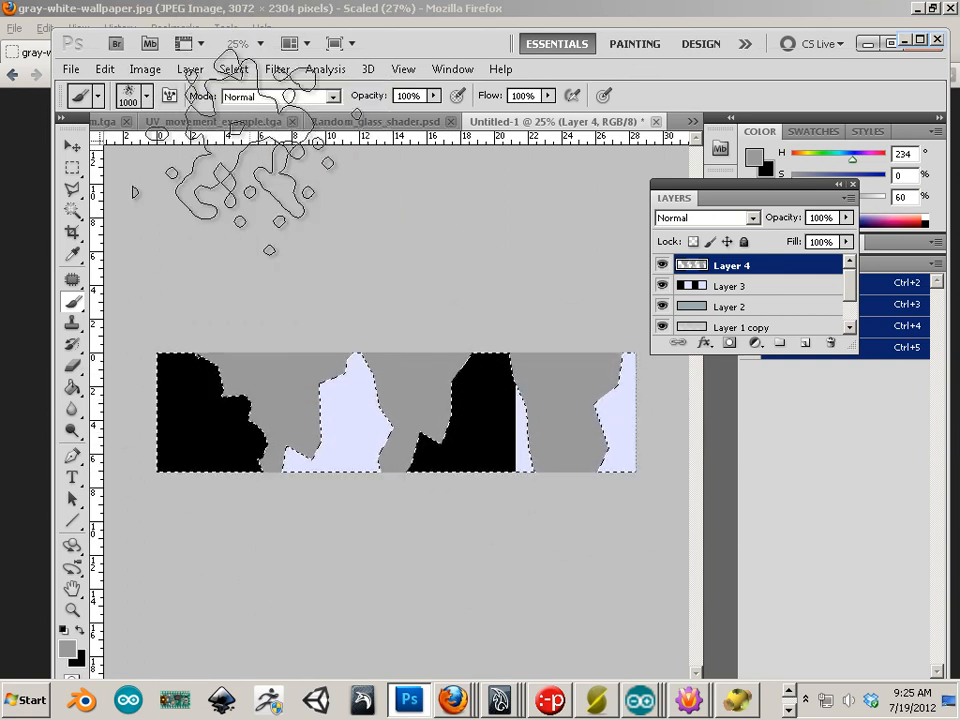
click(81, 632)
click(81, 632)
click(81, 632)
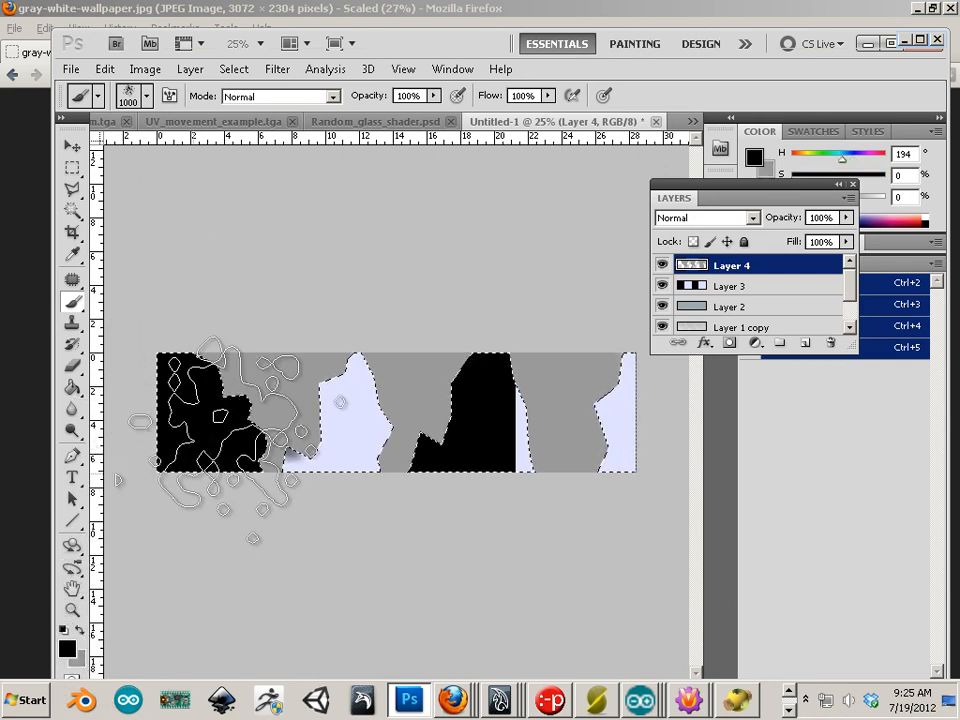
mouse_move(229, 440)
mouse_down()
mouse_move(275, 521)
mouse_move(435, 381)
mouse_move(610, 351)
mouse_move(450, 511)
mouse_move(465, 536)
mouse_move(640, 456)
mouse_move(462, 490)
mouse_up()
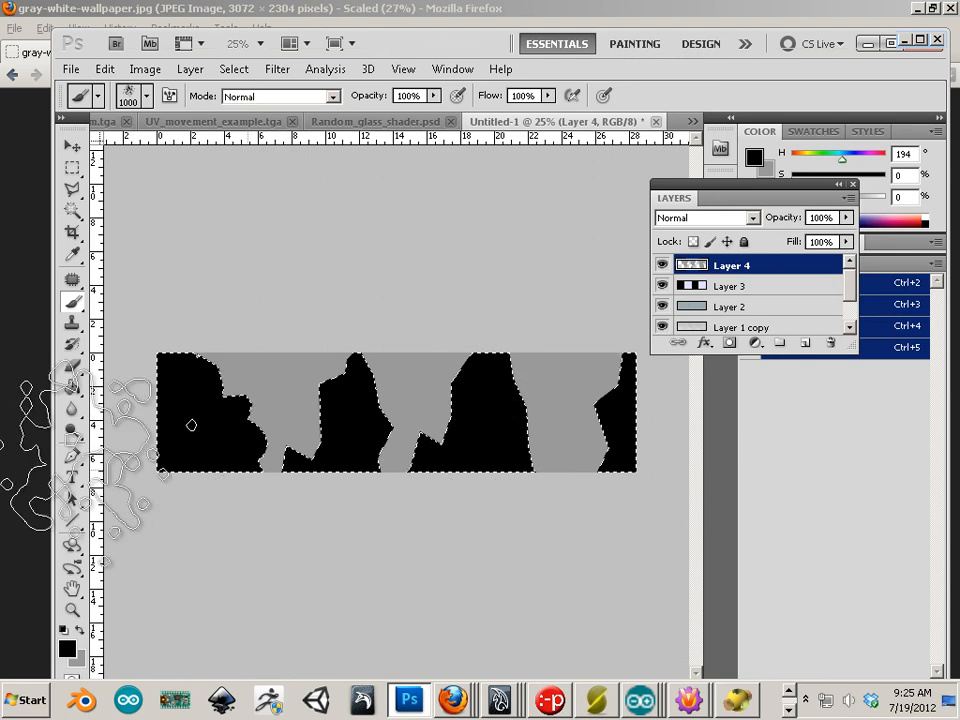
click(234, 69)
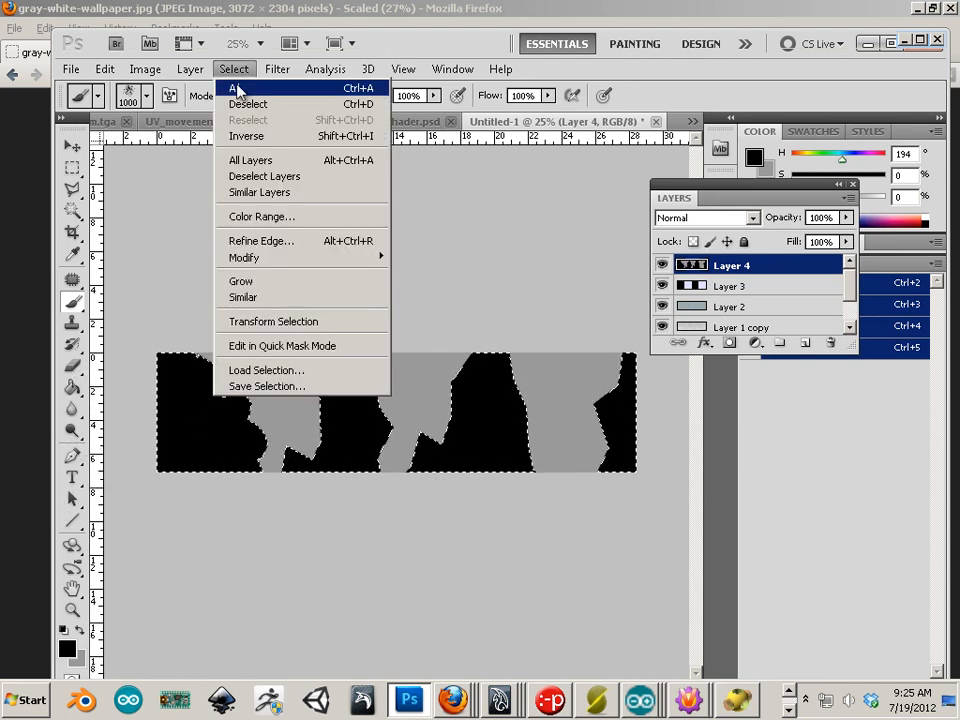
click(240, 89)
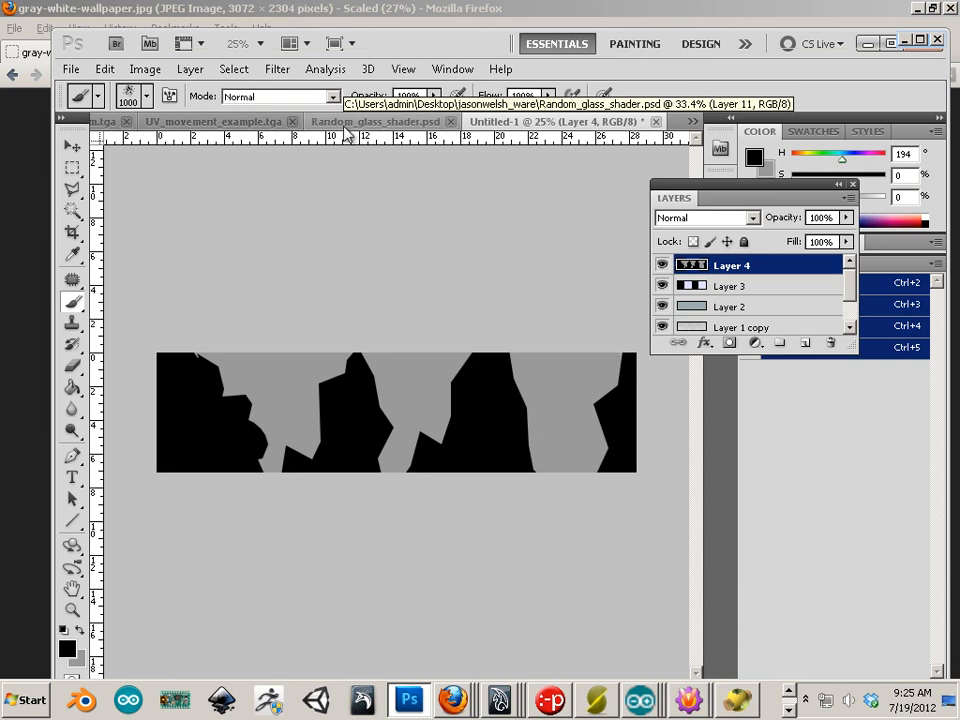
- Apply the Offset filter to Layer 4 with a horizontal shift of -1497 pixels and wrap-around edges
click(277, 70)
mouse_move(452, 402)
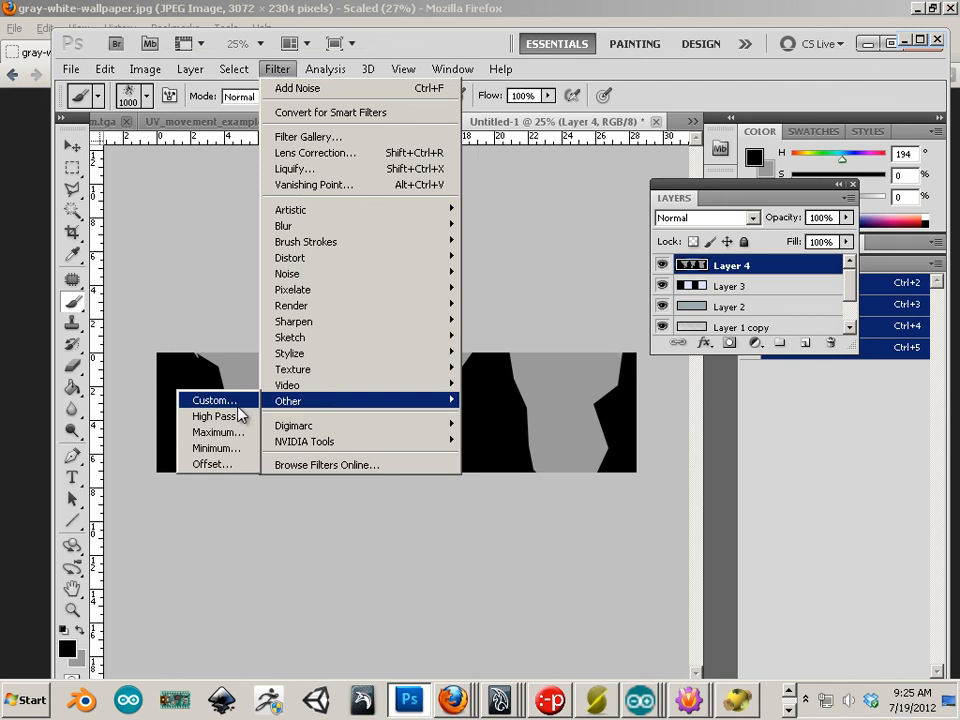
click(214, 464)
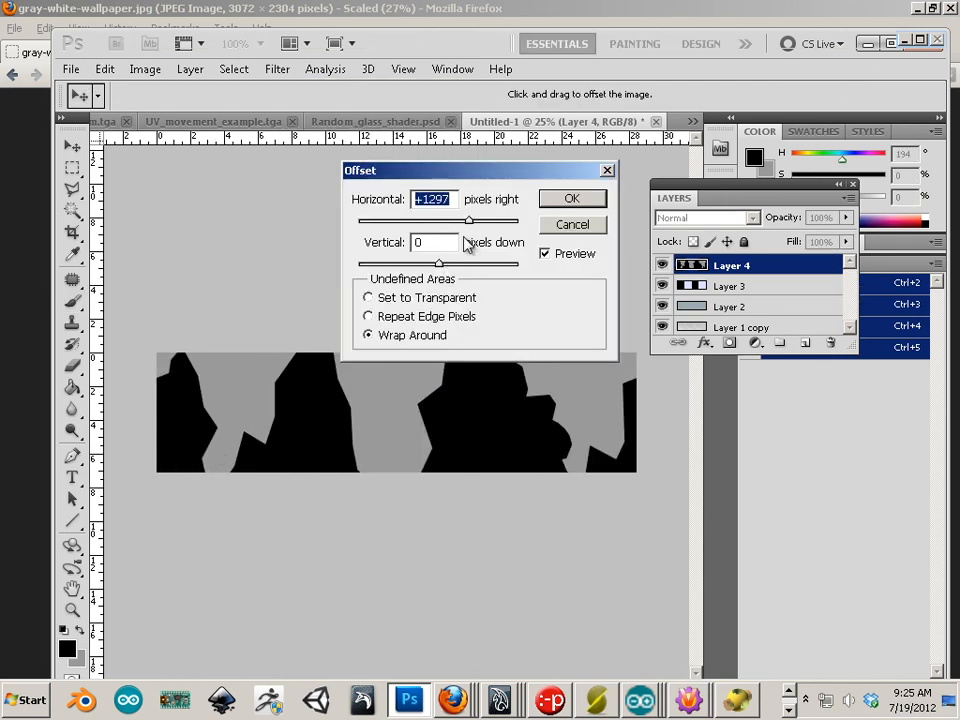
drag(469, 221, 404, 220)
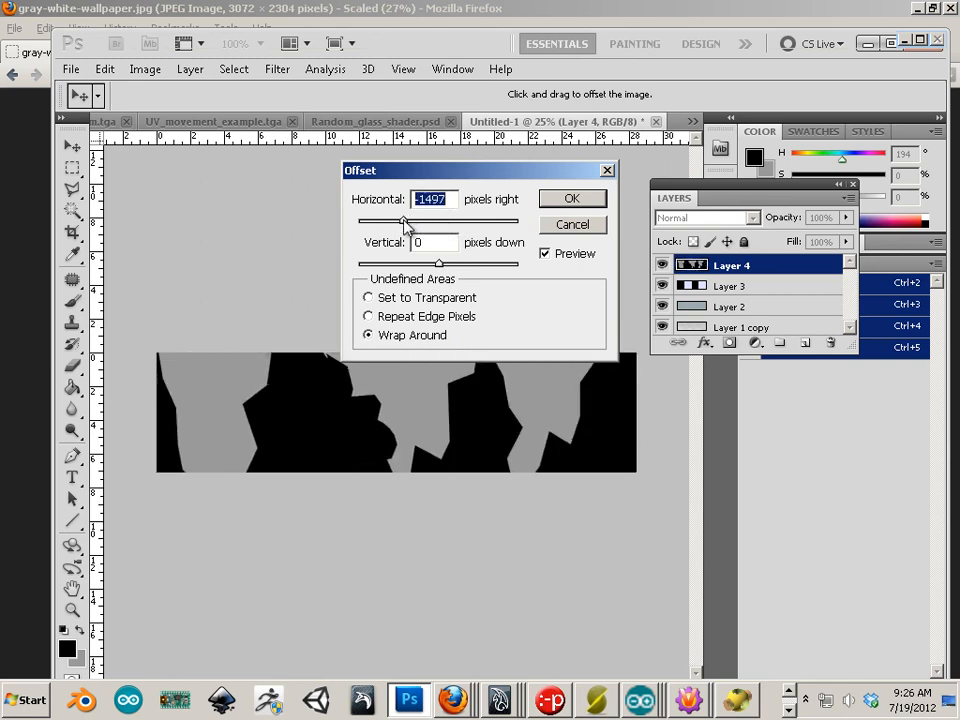
click(560, 205)
key(b)
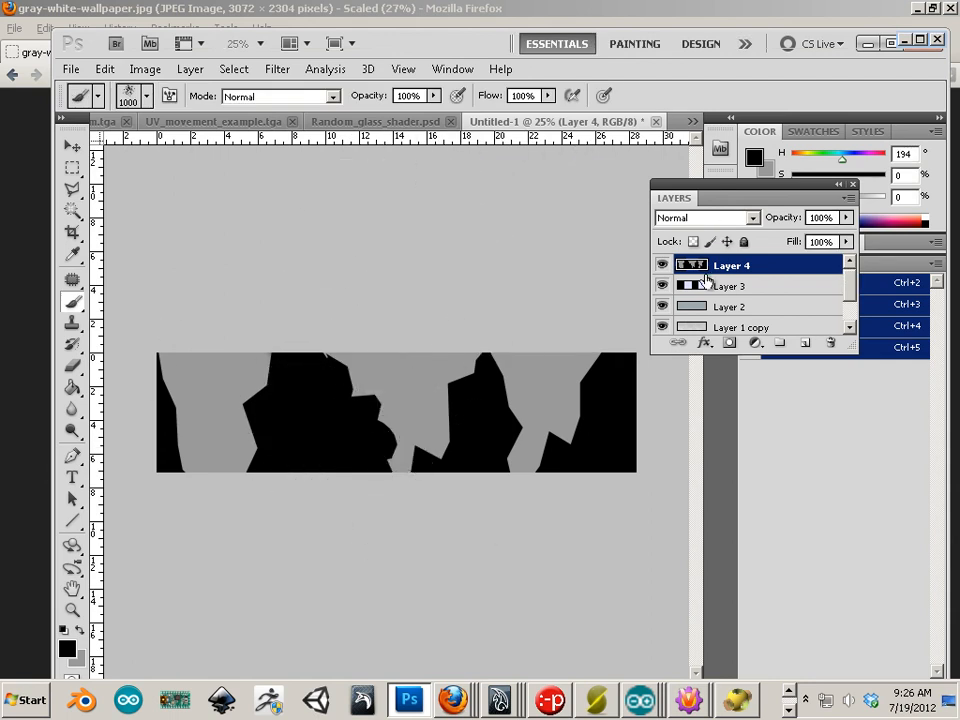
- Select the entire canvas and copy the gray-and-black shard pattern
click(72, 172)
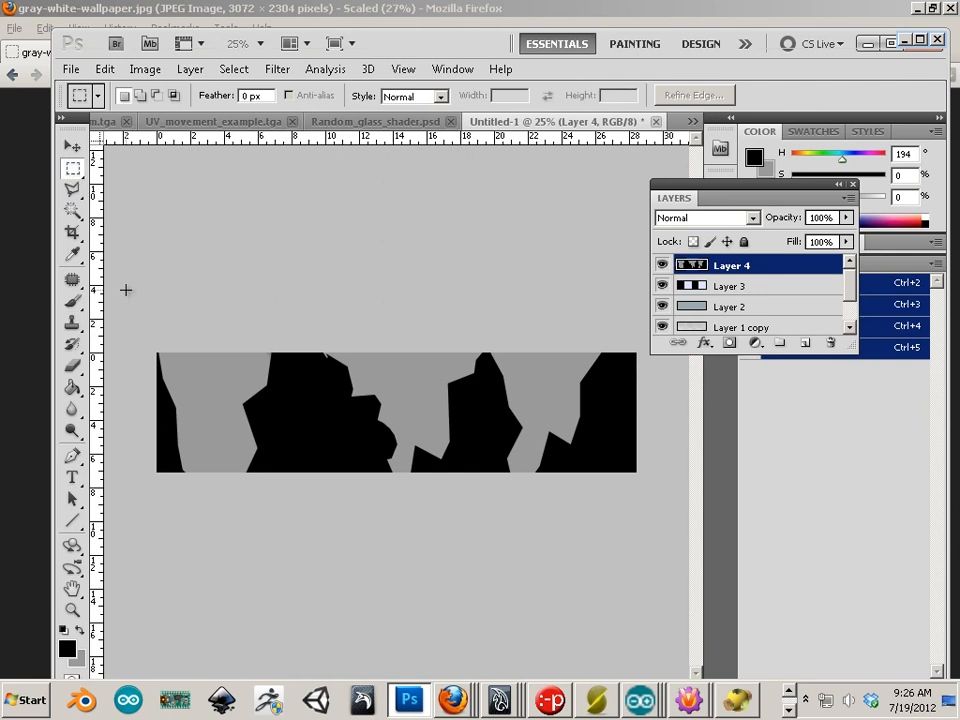
key(ctrl+a)
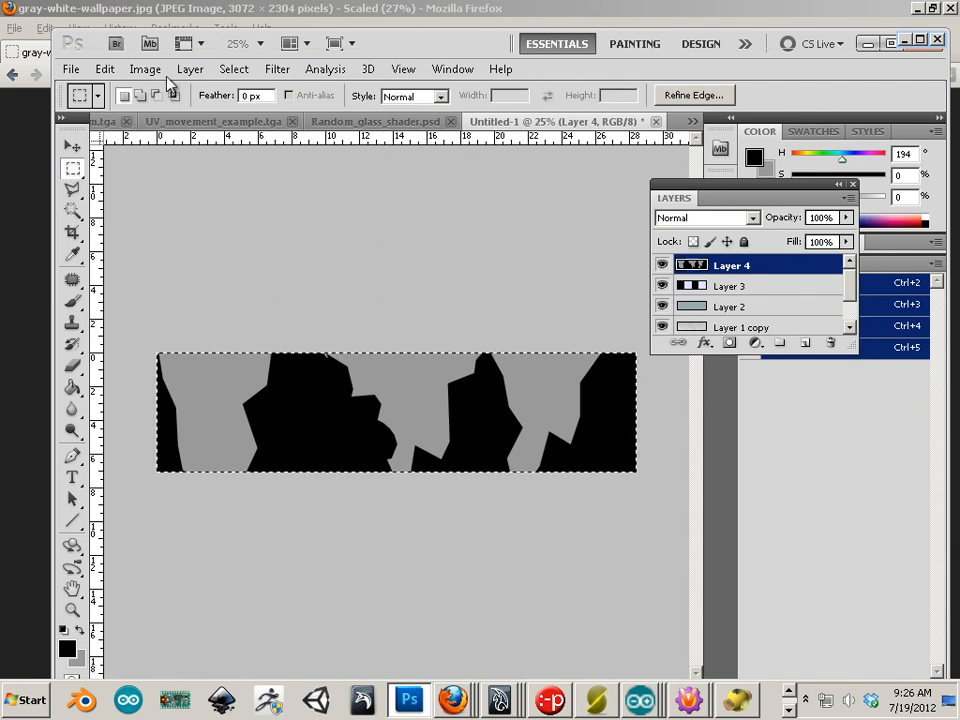
click(104, 69)
click(150, 201)
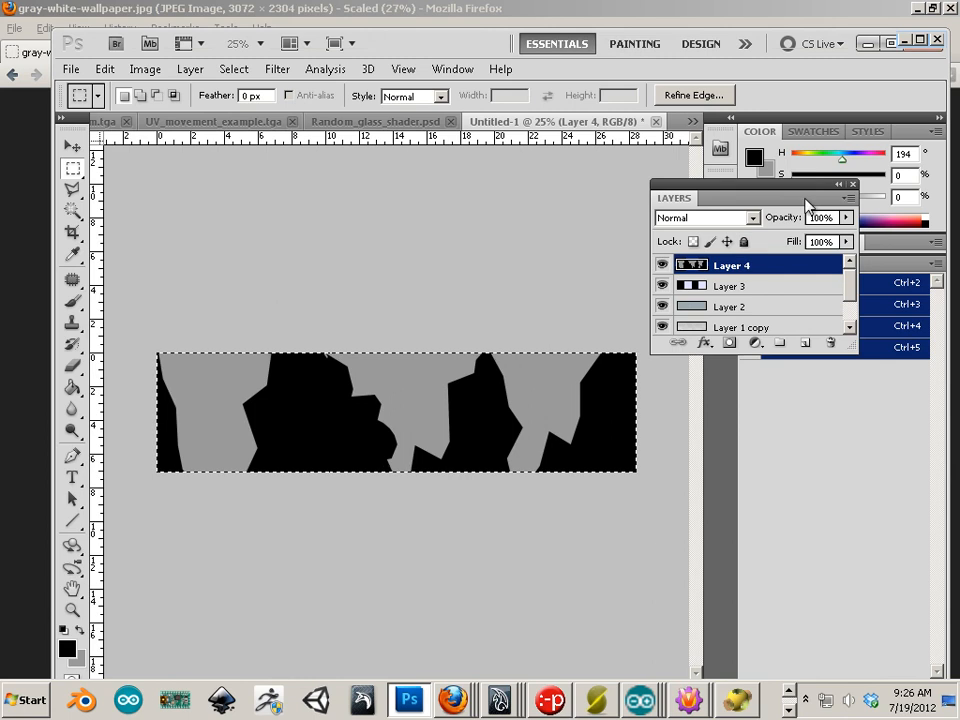
- Move the Layers panel out of the way, dock Channels with the collapsed panels, and display the channel list
drag(784, 193, 846, 378)
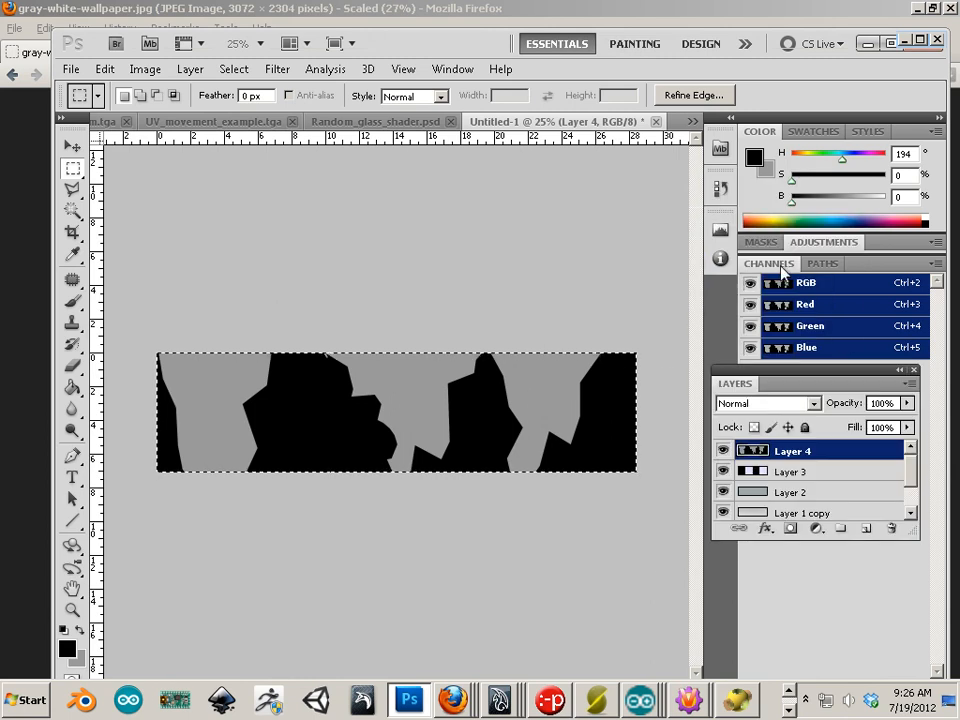
drag(889, 375, 903, 606)
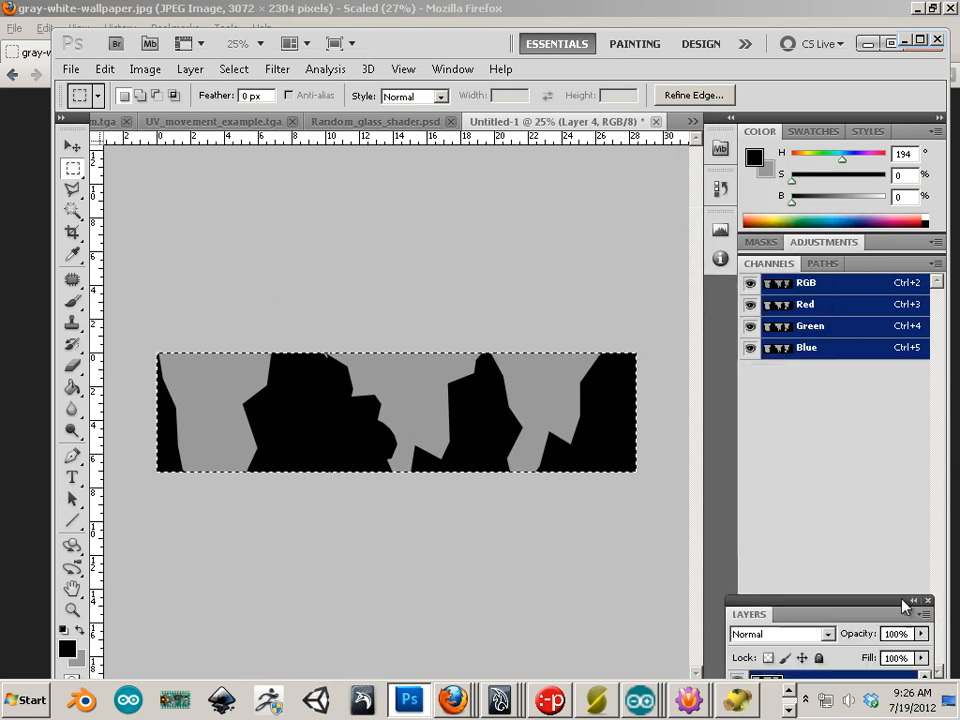
drag(798, 268, 740, 260)
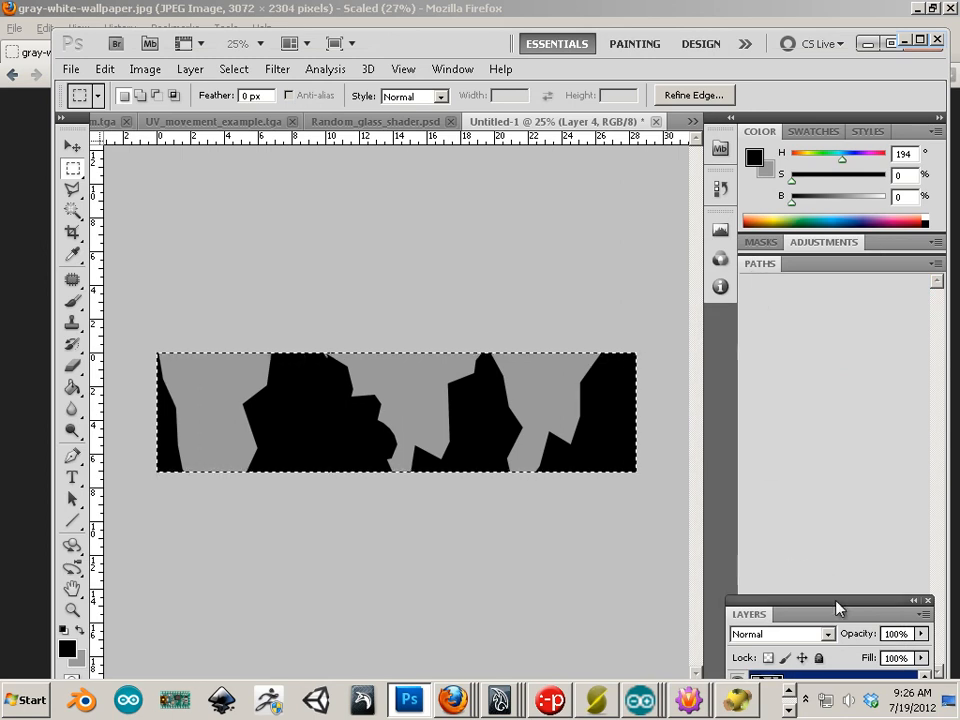
drag(840, 611, 793, 414)
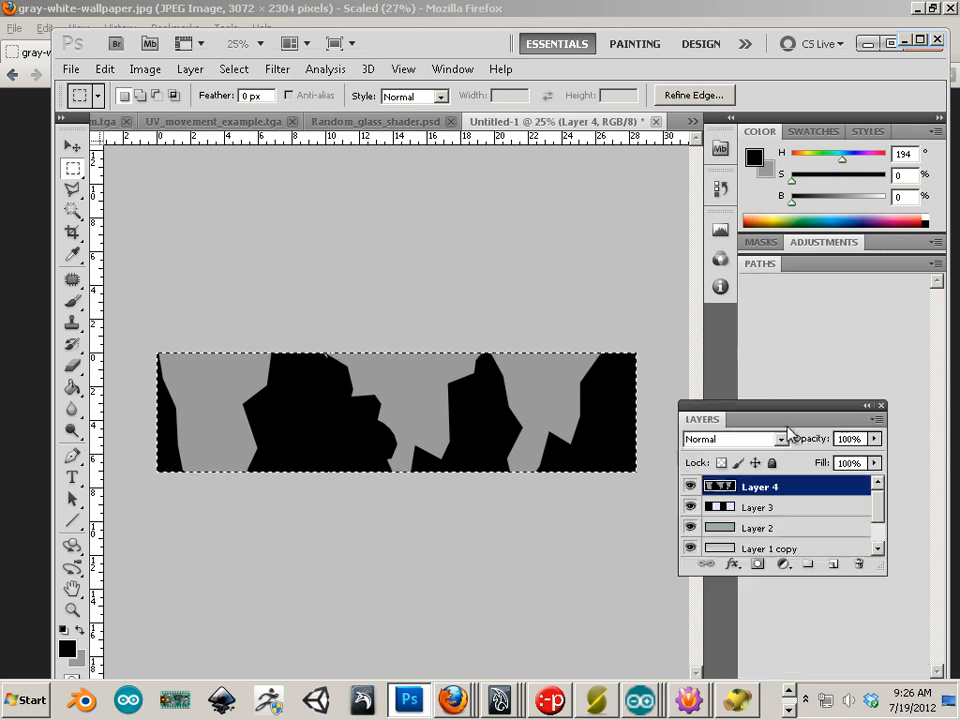
click(453, 70)
click(462, 248)
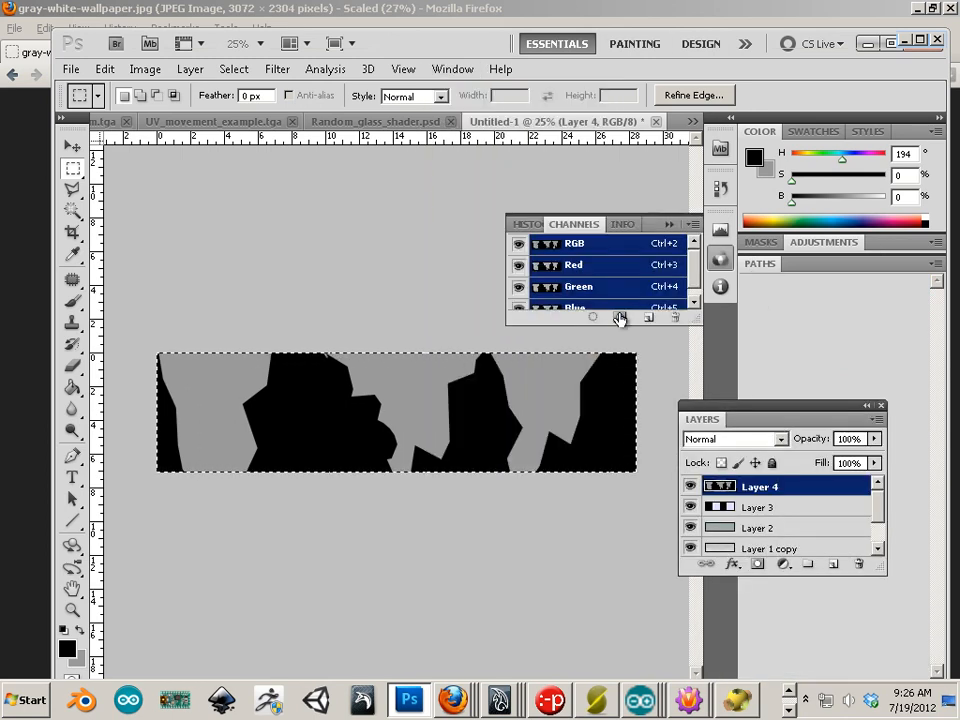
- Paste the copied shard pattern into a new alpha channel and hide Layer 4
click(649, 318)
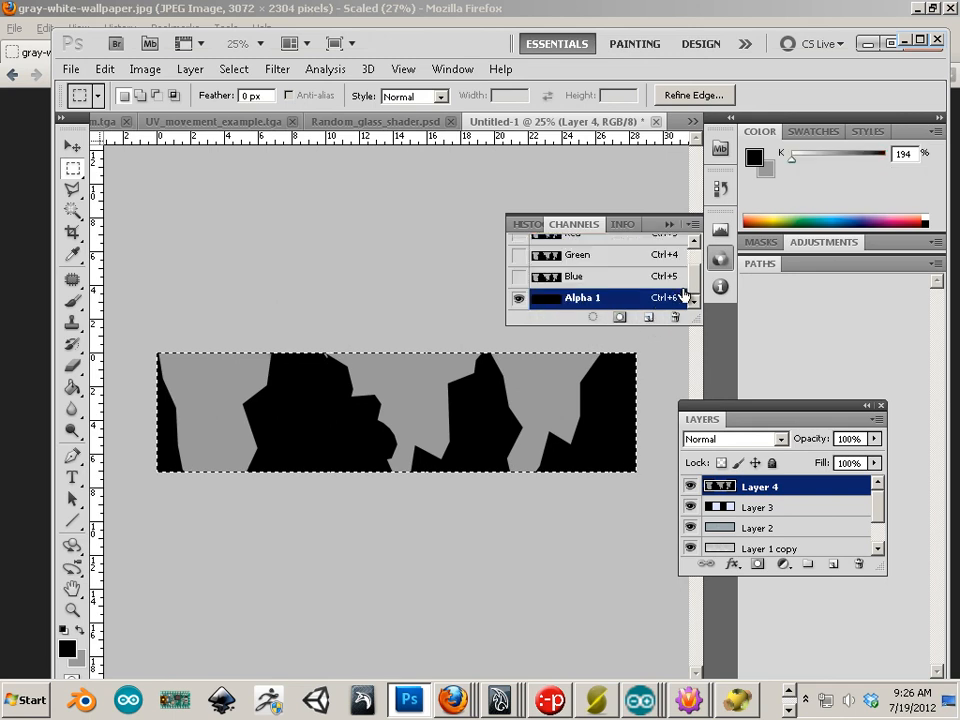
click(104, 69)
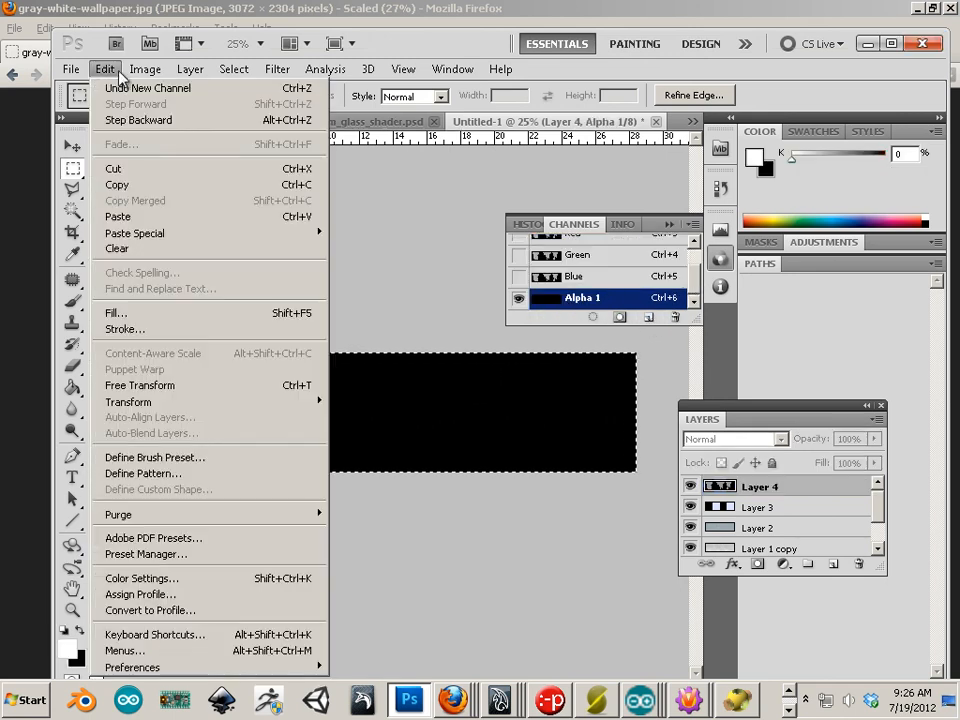
click(131, 217)
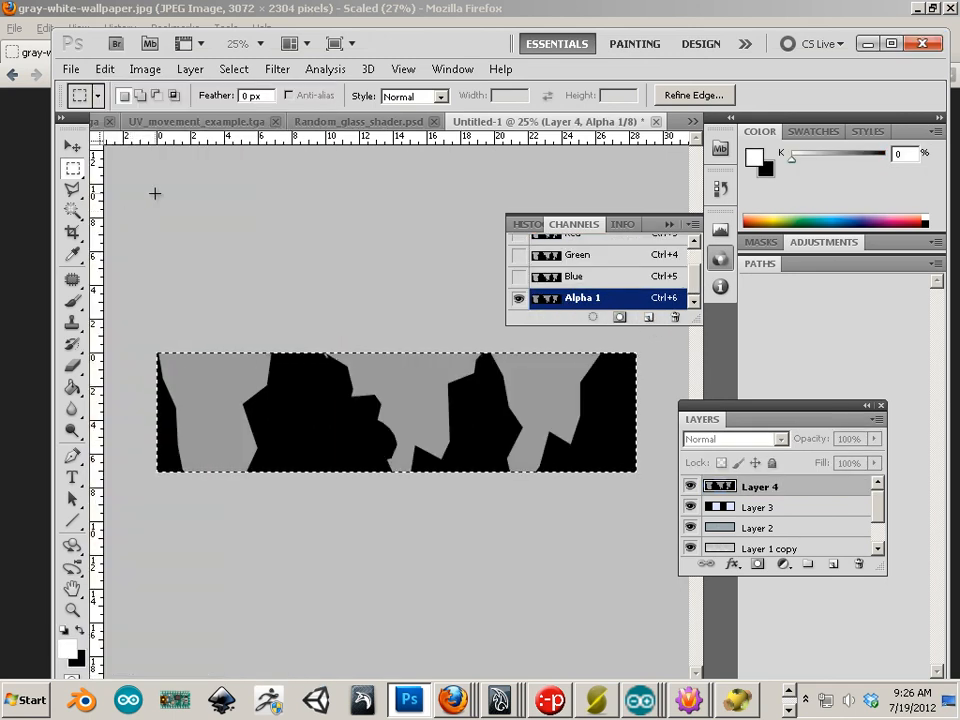
click(689, 486)
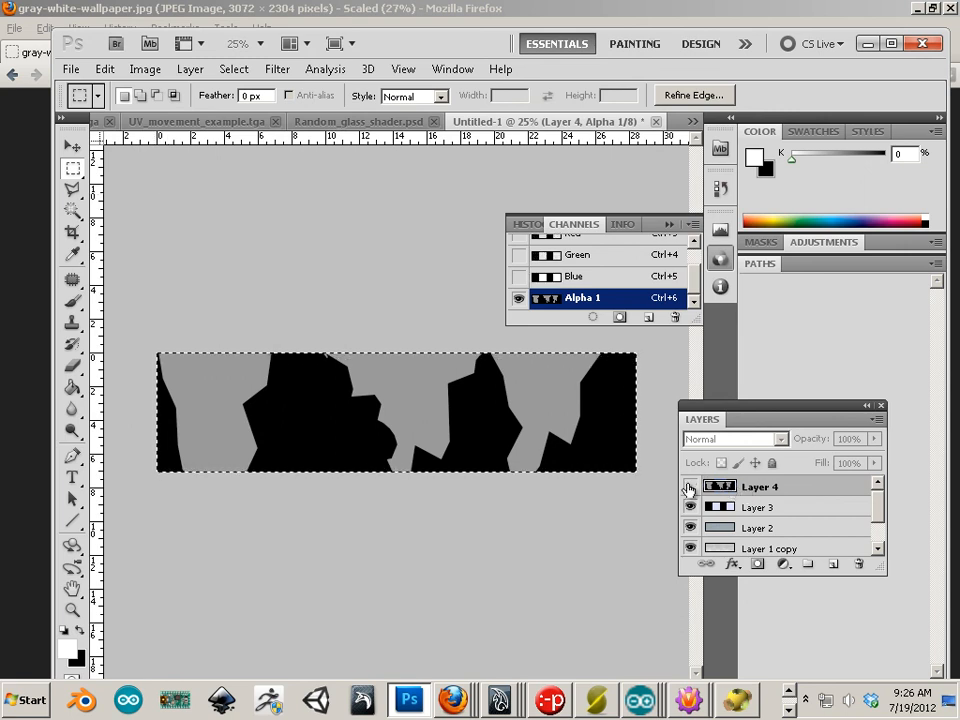
- Return to the composite color view with Layer 4 selected and hide the black-and-white striped Layer 3
click(785, 489)
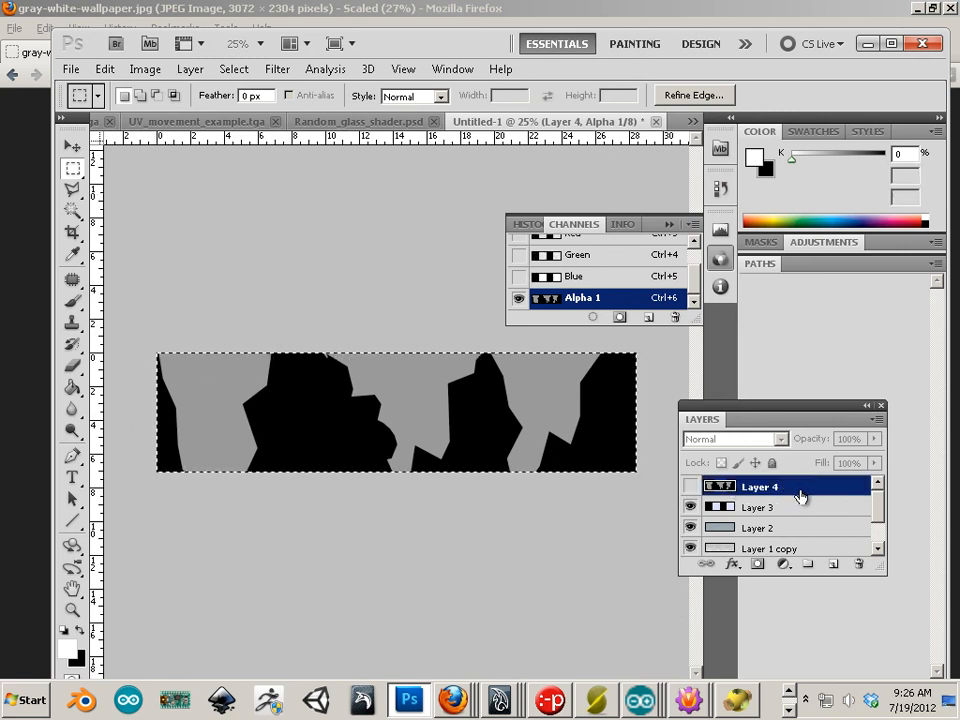
double_click(815, 495)
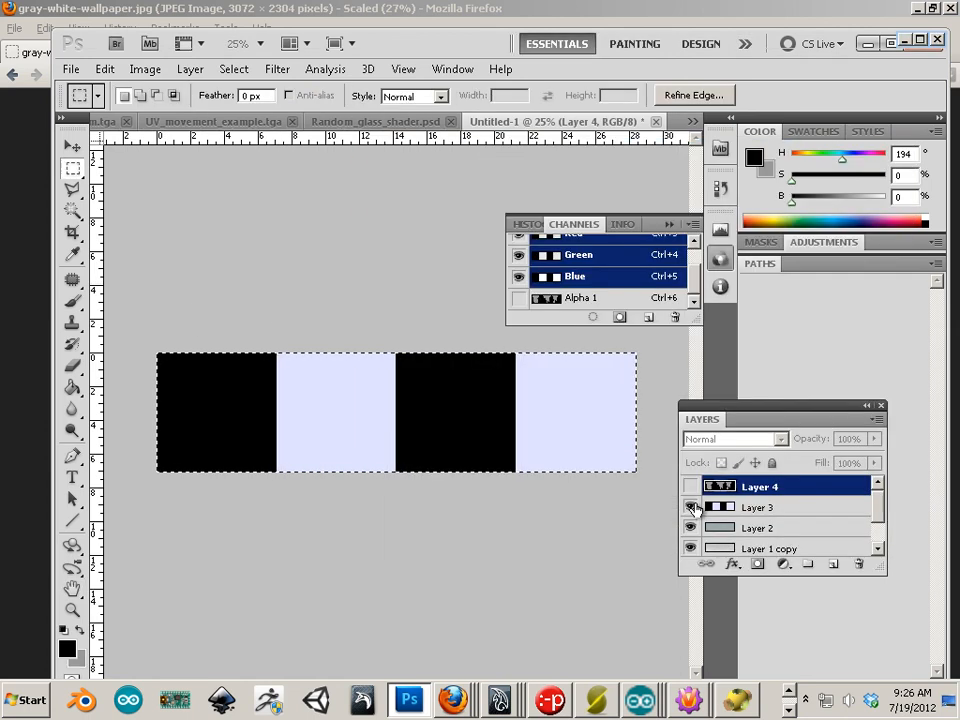
click(691, 508)
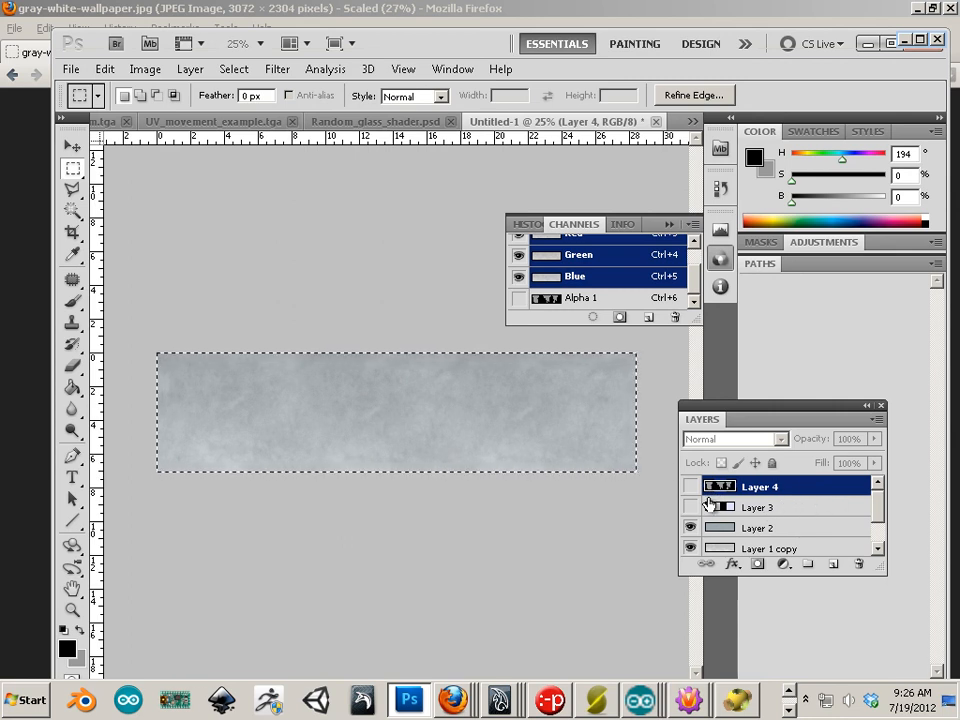
- Inspect the Alpha 1 channel, leaving its options unchanged, and return to the composite color view with Layer 2 selected
click(609, 298)
double_click(609, 298)
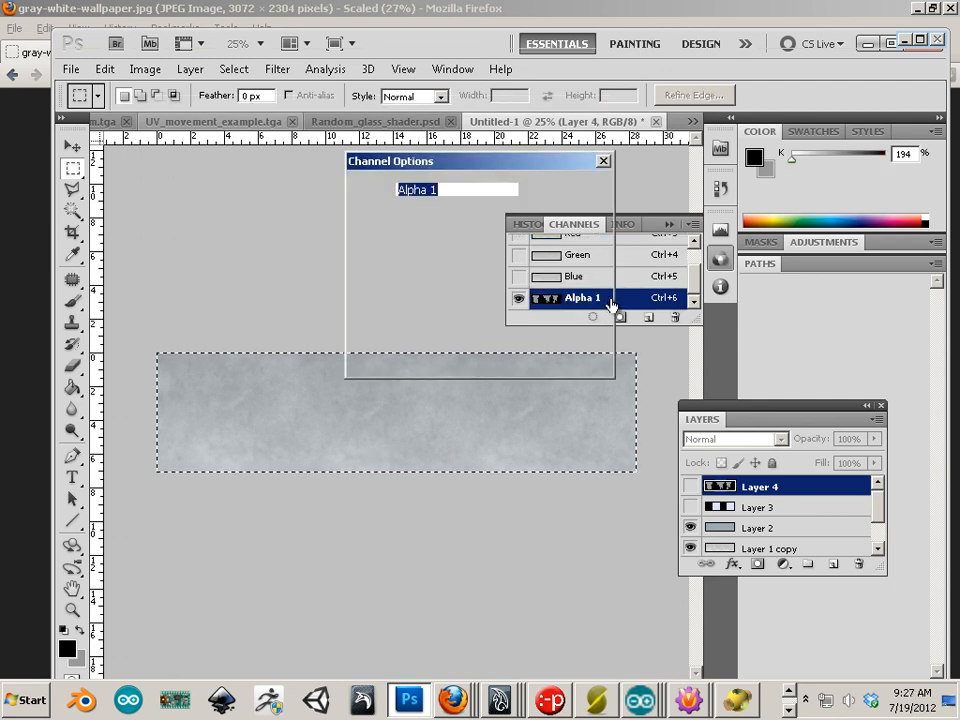
click(582, 218)
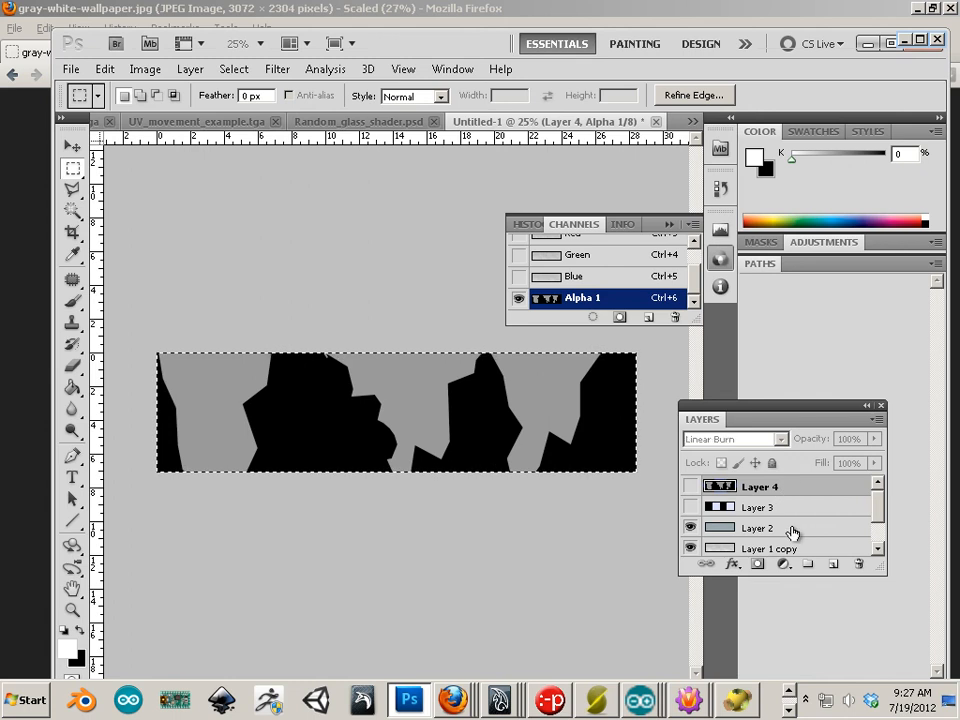
click(792, 530)
double_click(792, 530)
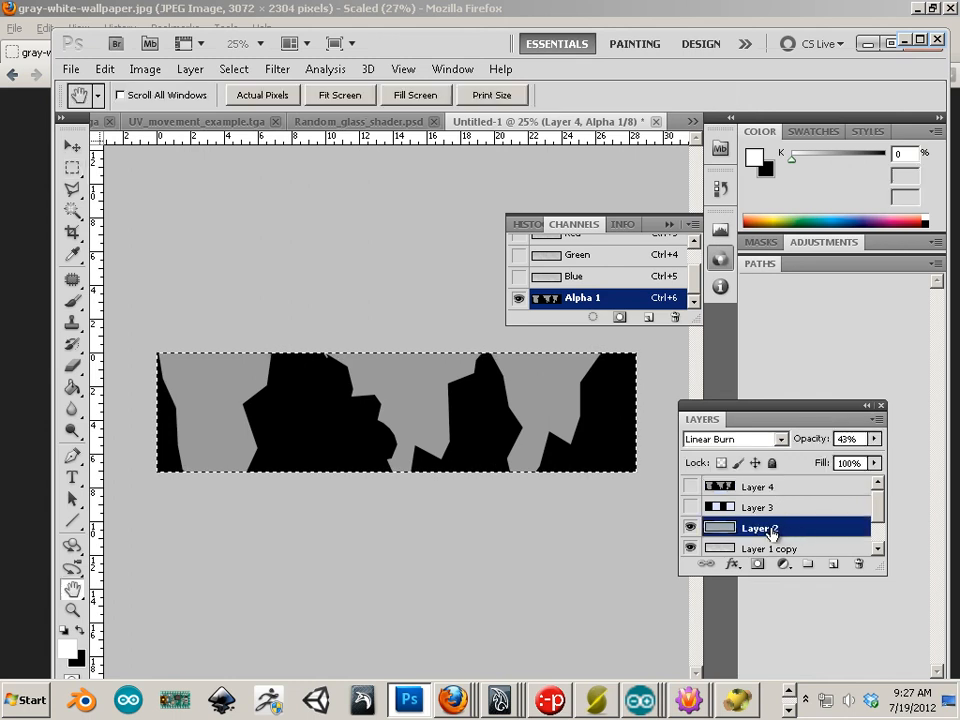
key(Escape)
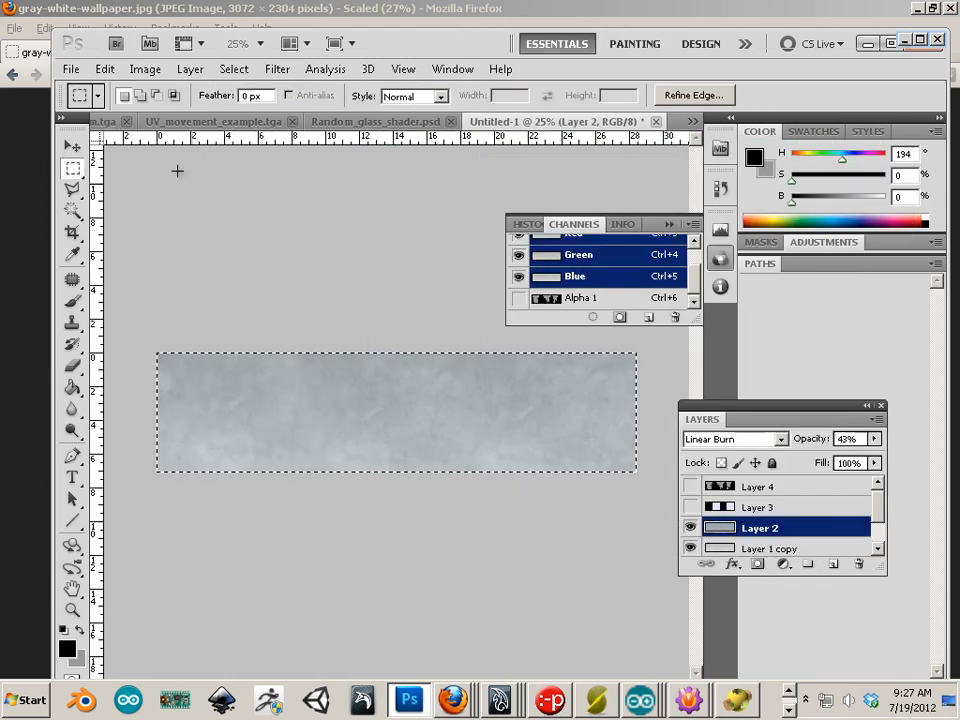
- Save a Targa copy of the texture as Random_window_cm with alpha channels included, at 32 bits/pixel without compression
click(71, 69)
click(120, 330)
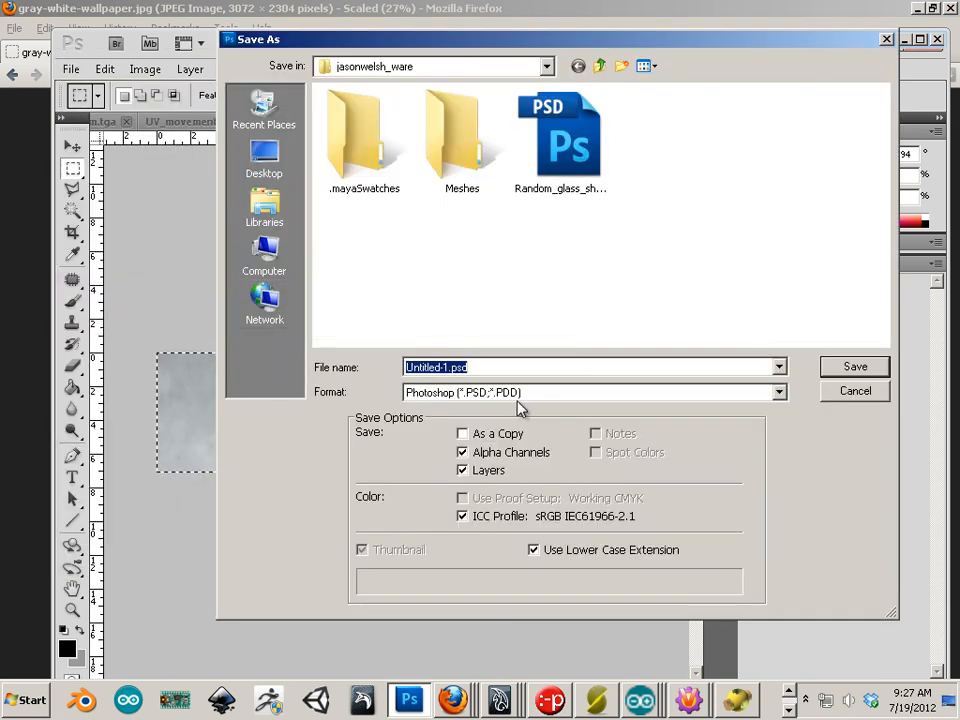
click(528, 395)
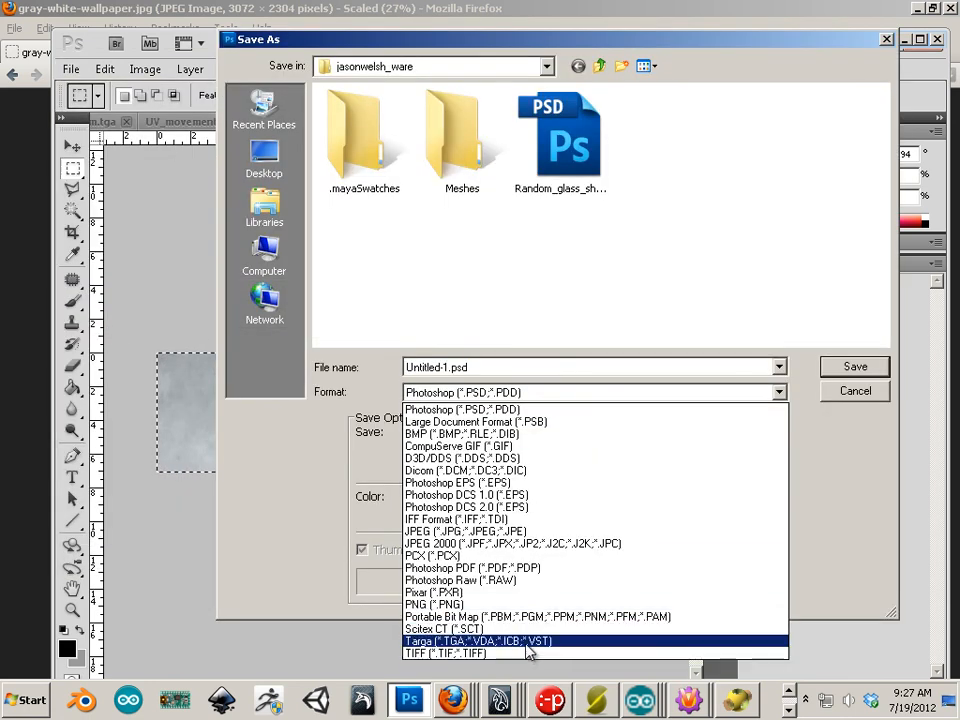
click(527, 641)
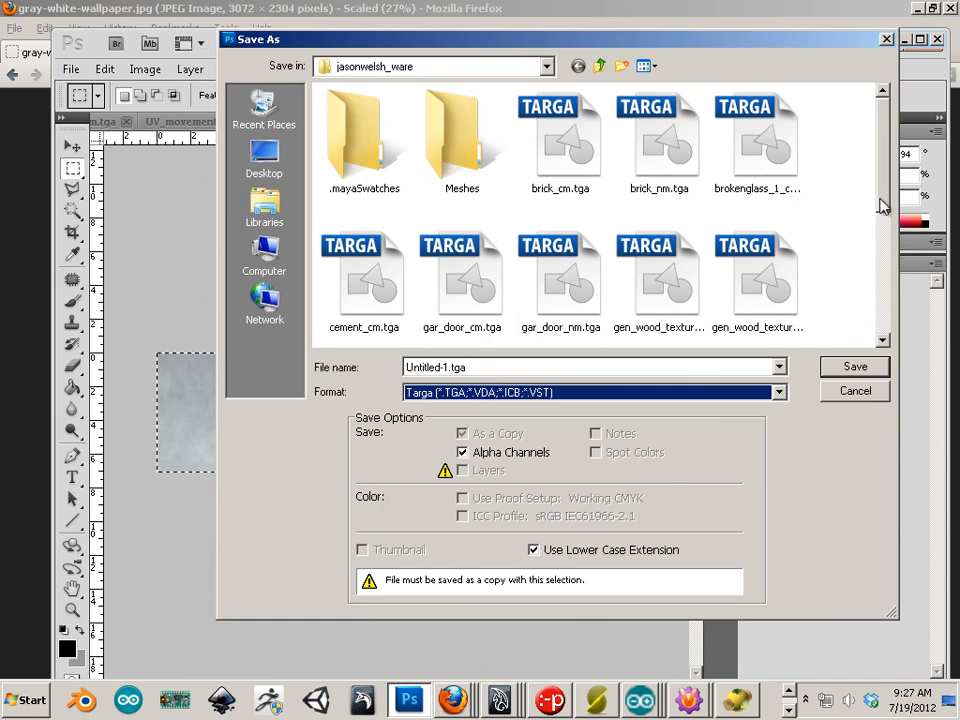
drag(881, 206, 883, 334)
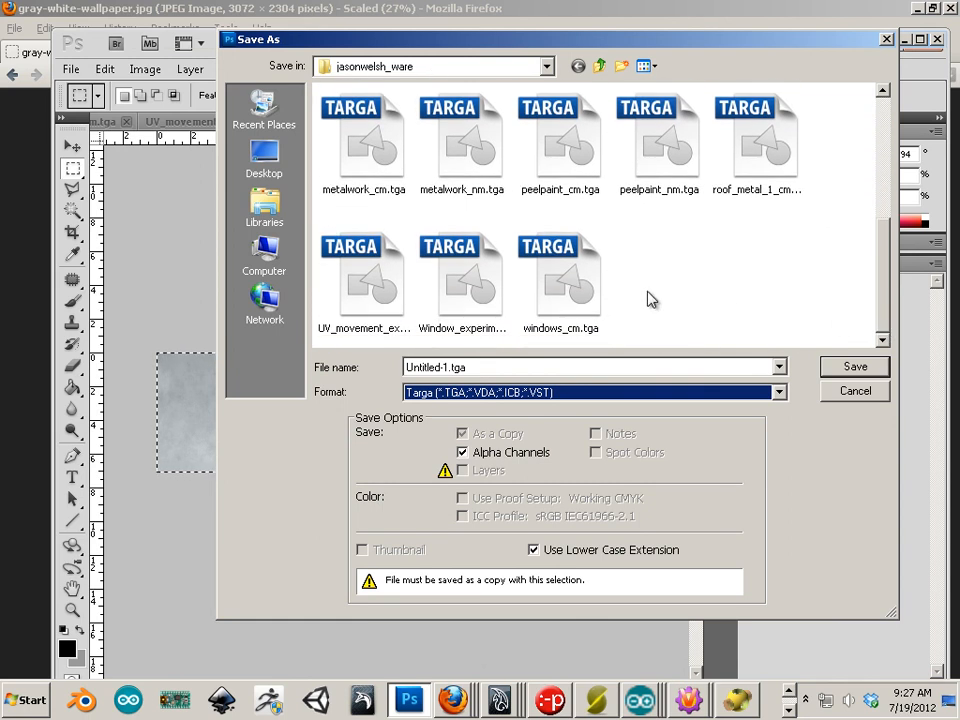
drag(439, 368, 403, 375)
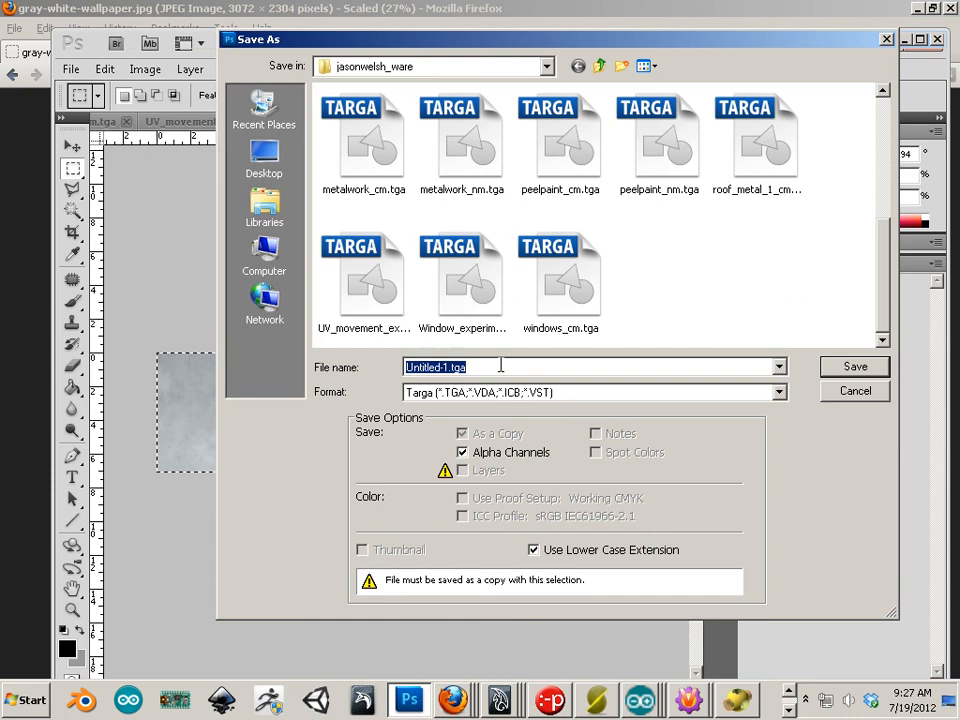
text(Random)
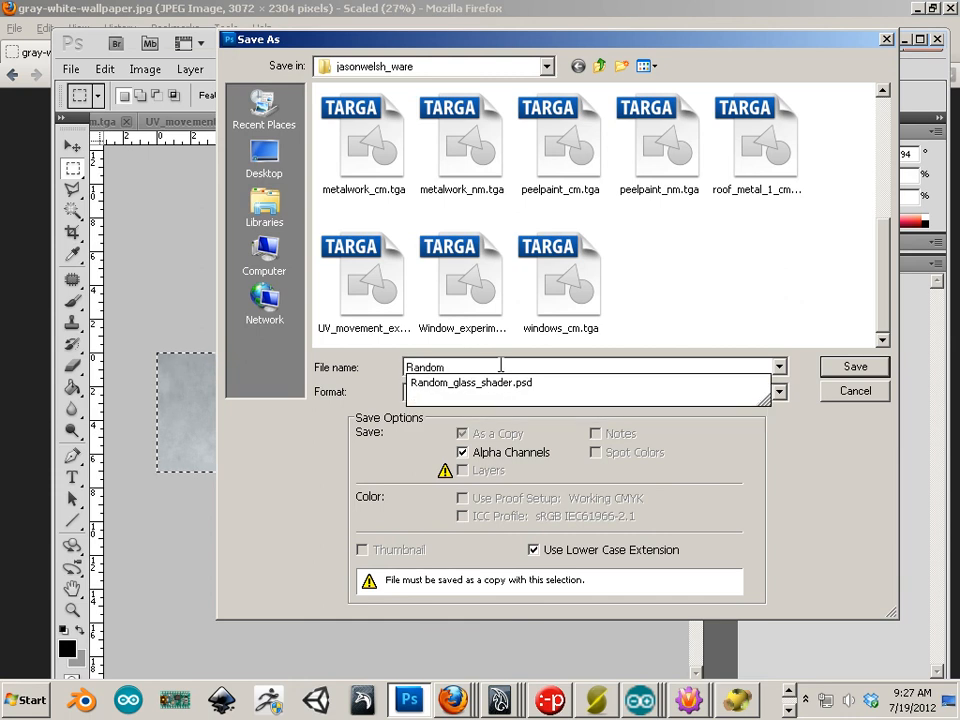
text(_window_cm)
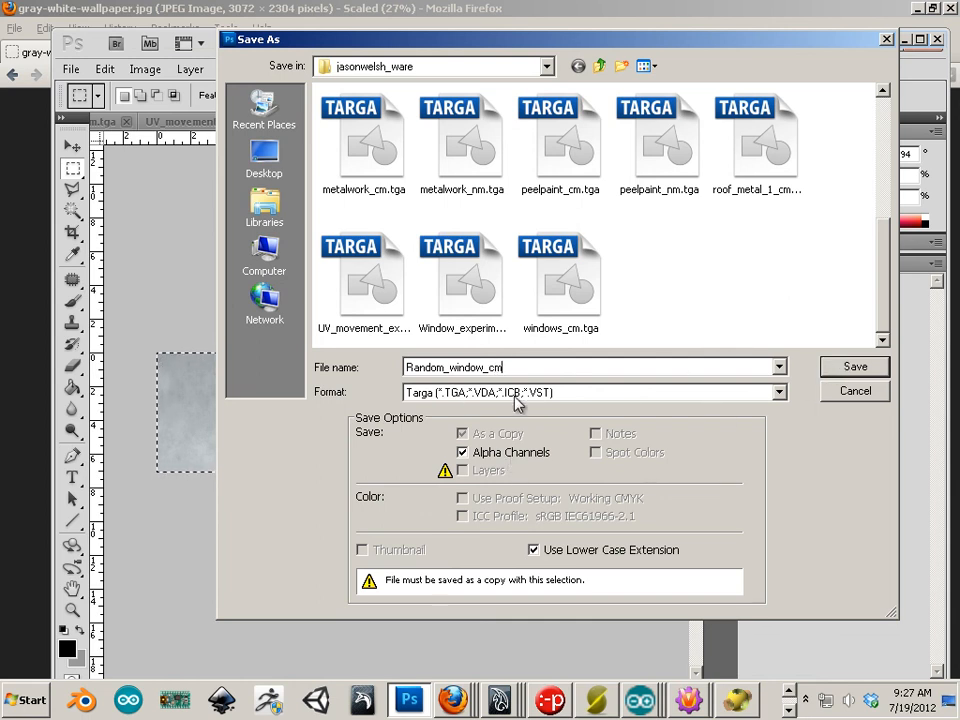
click(851, 370)
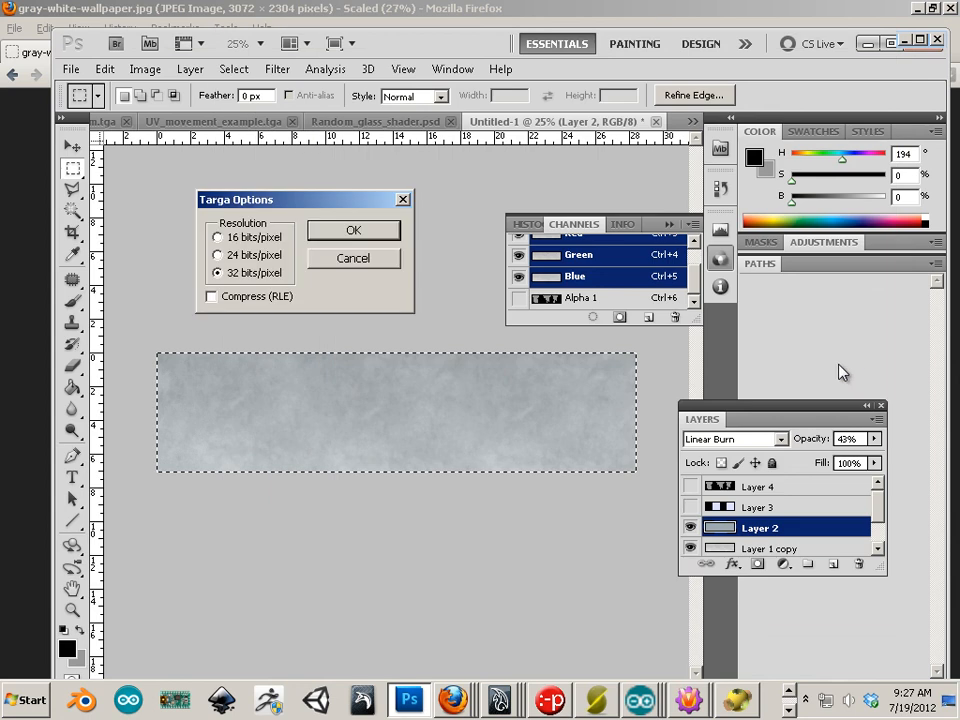
click(358, 233)
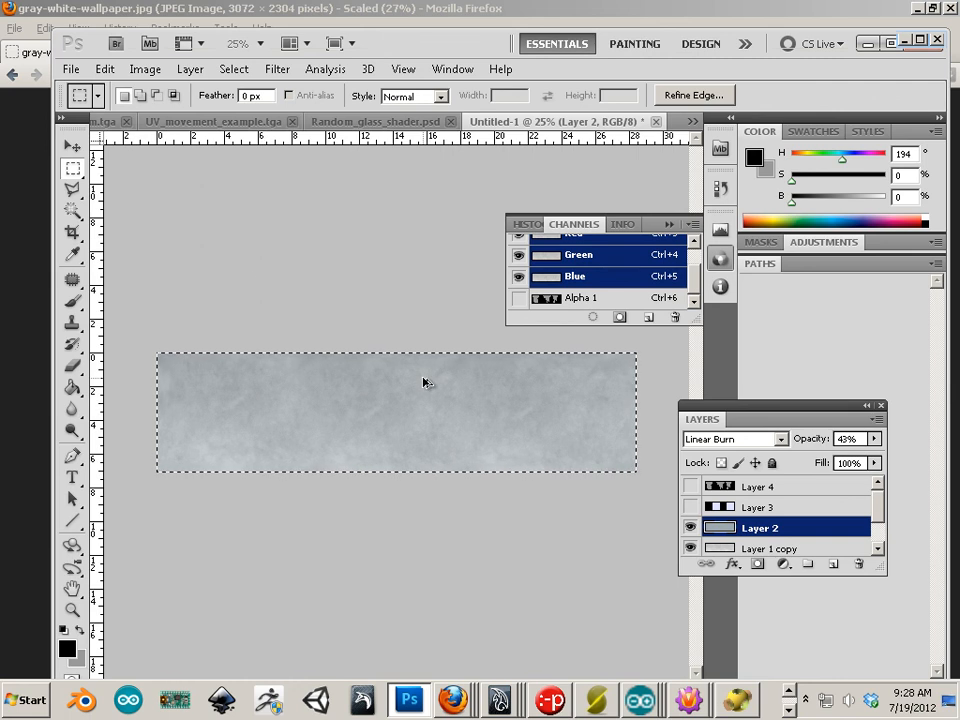
click(789, 710)
click(556, 706)
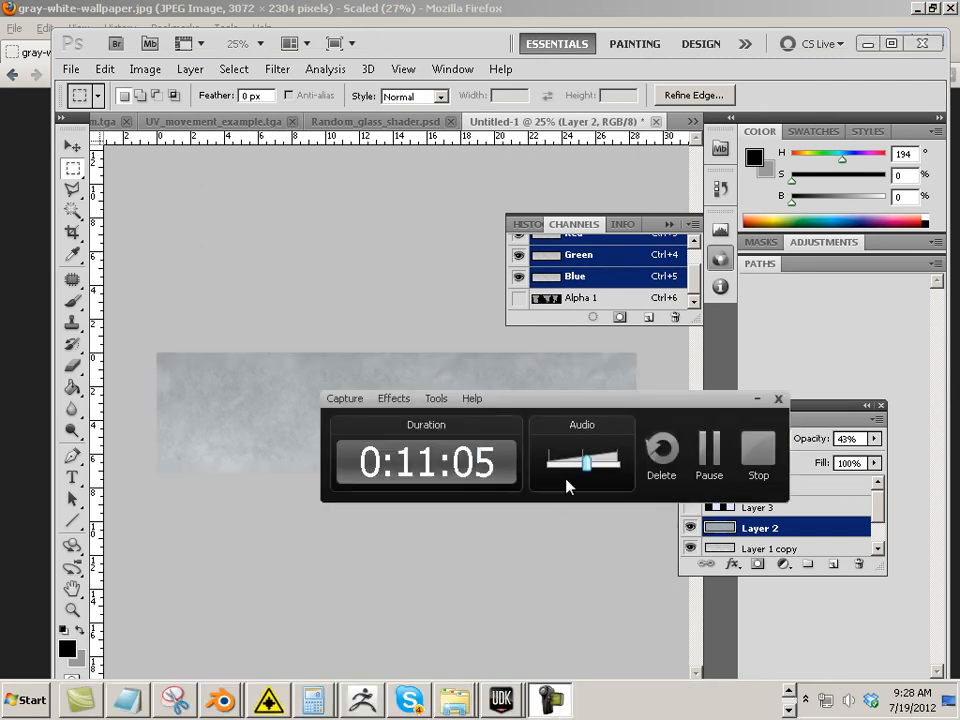